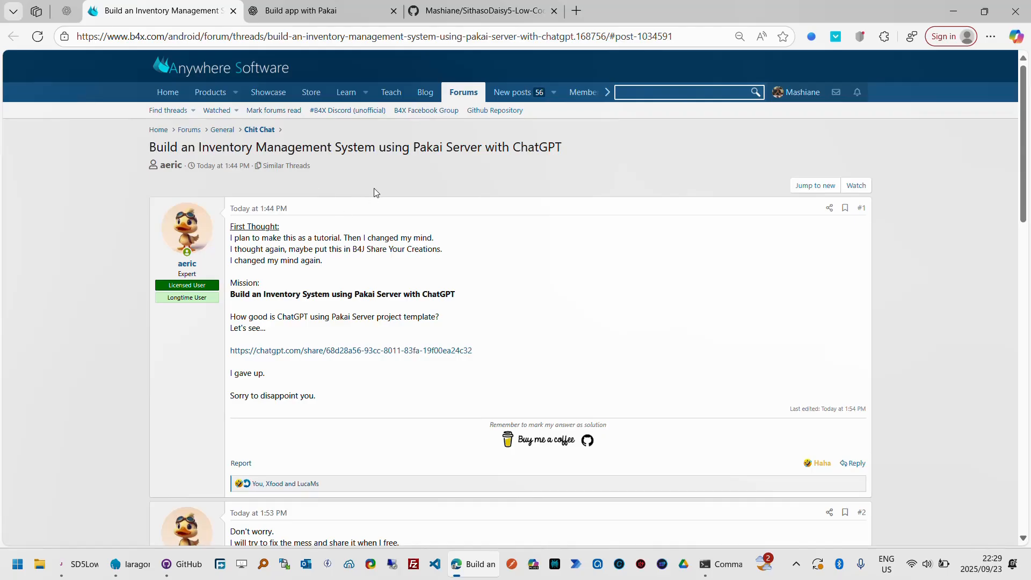
- Review the Product and Supplier models in the shared ChatGPT chat, then open the SithasoDaisy5 LowCode web app from its GitHub repository page
click(336, 13)
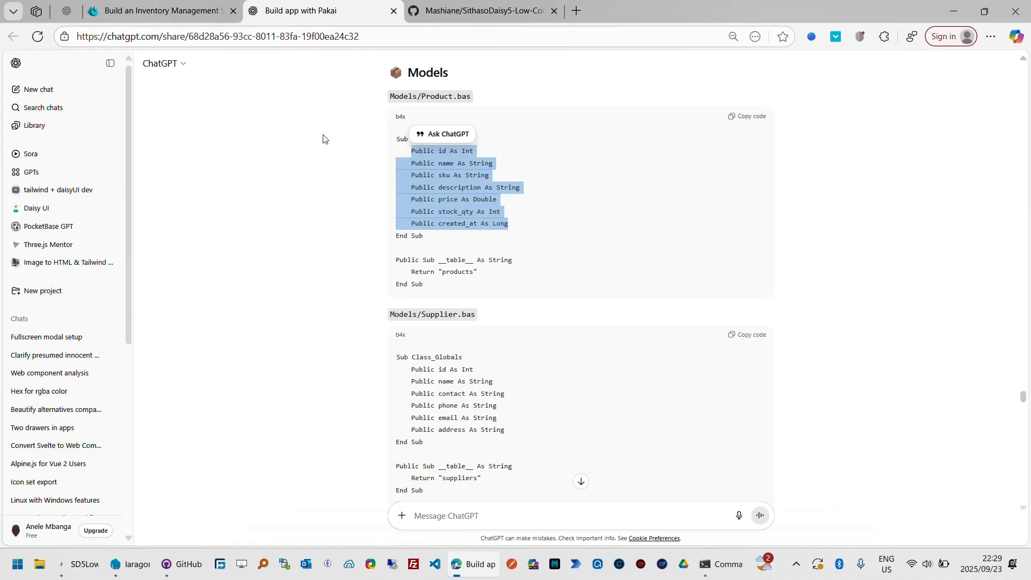
click(356, 160)
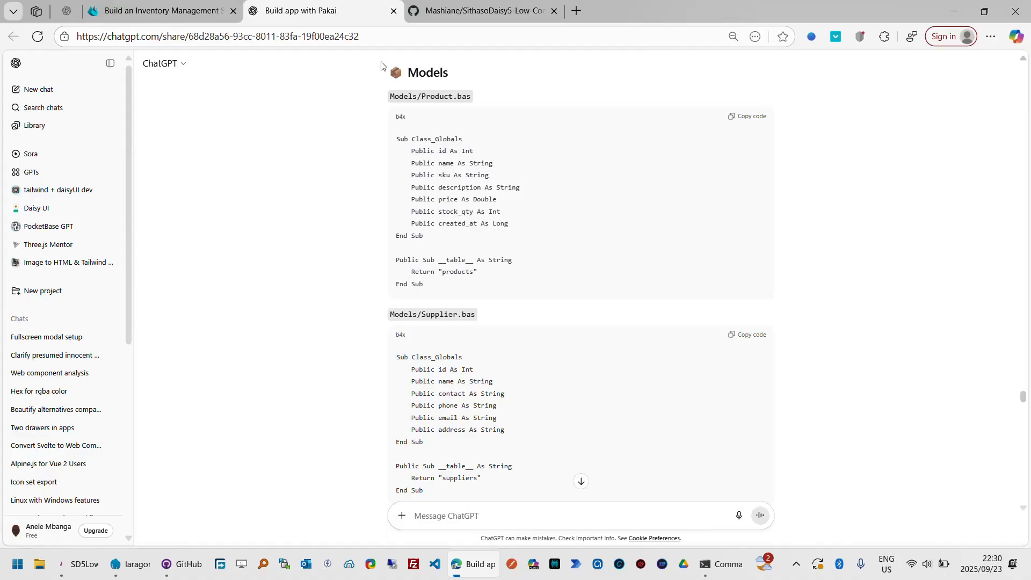
click(485, 12)
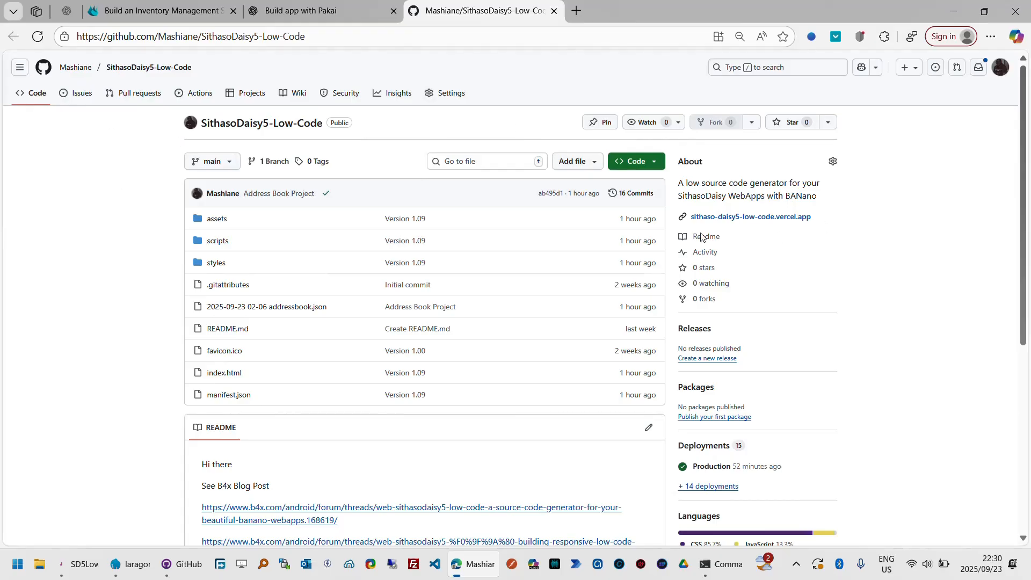
click(762, 218)
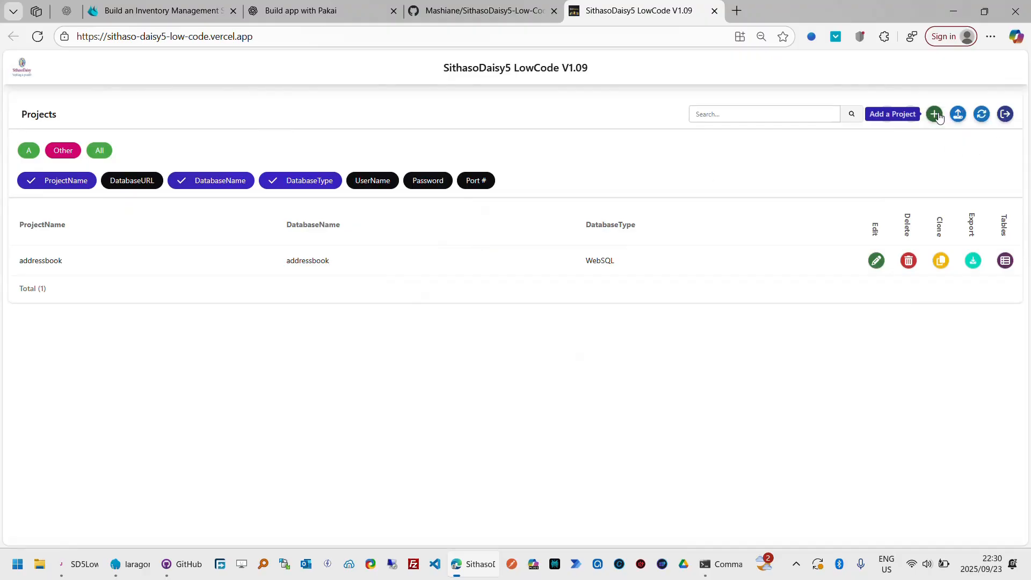
click(991, 36)
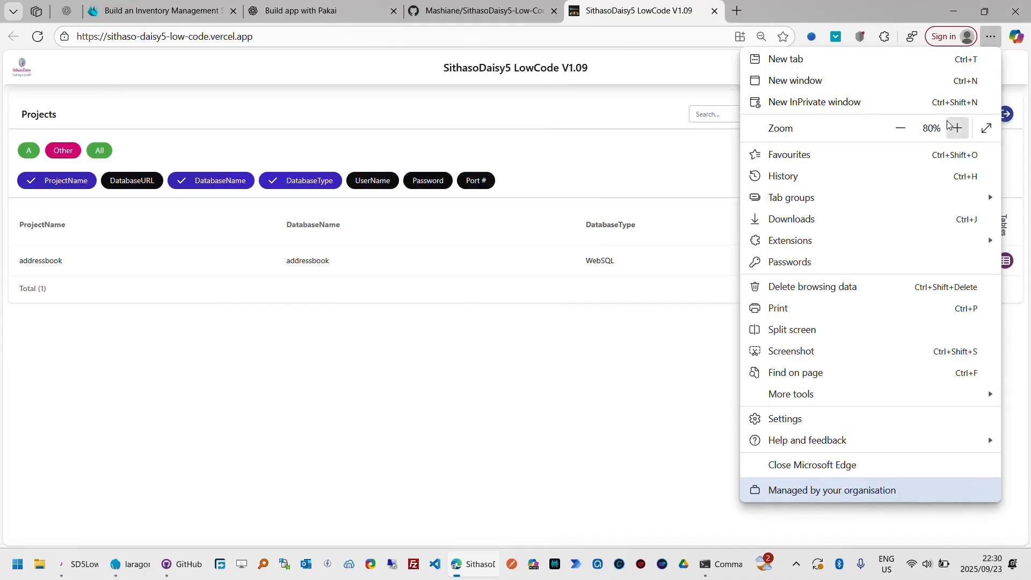
click(634, 350)
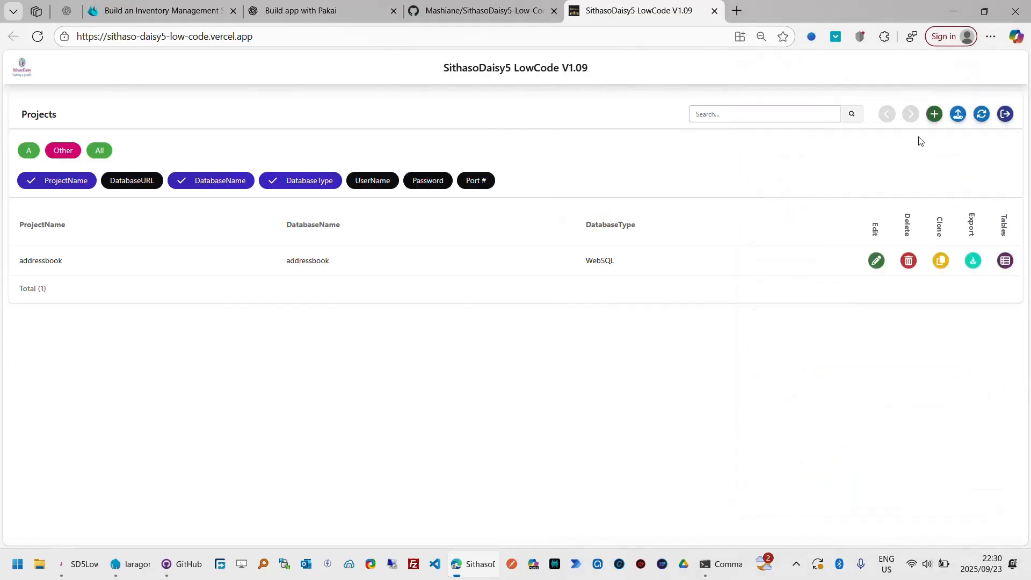
- Create a project named inventory with database type WebSQL and database name inventory, and save it
click(935, 115)
click(502, 158)
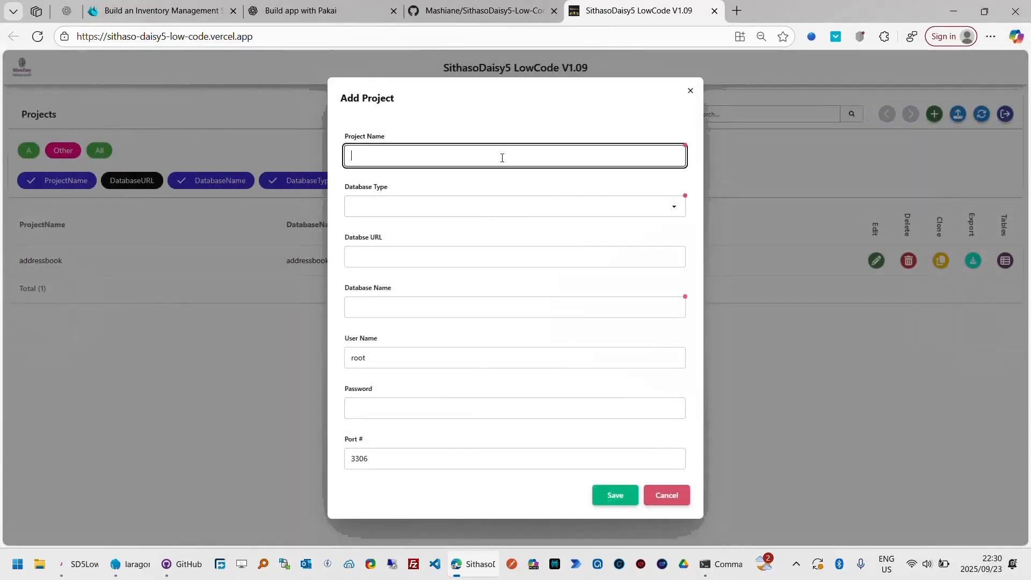
text(inventory)
key(Tab)
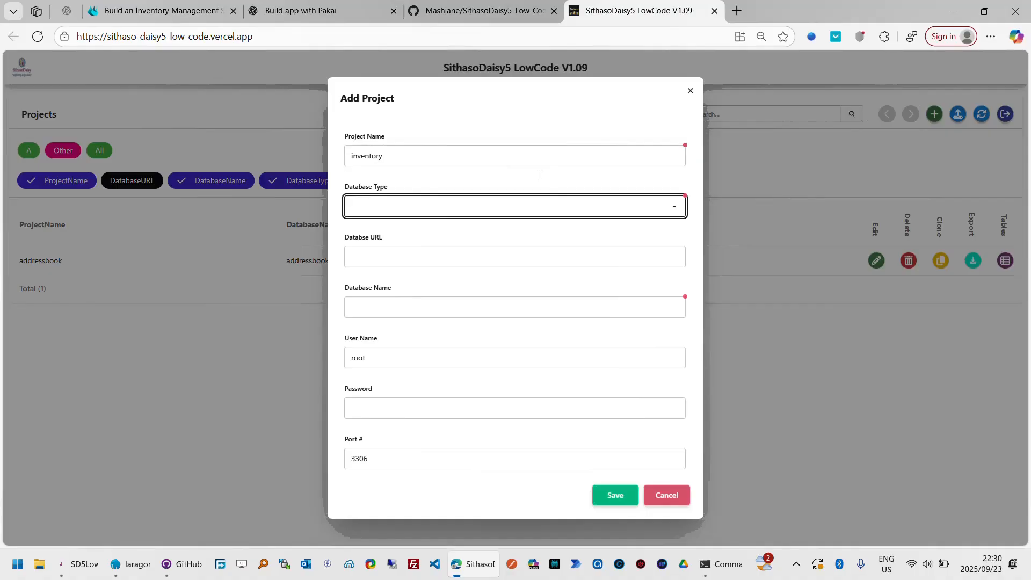
click(585, 206)
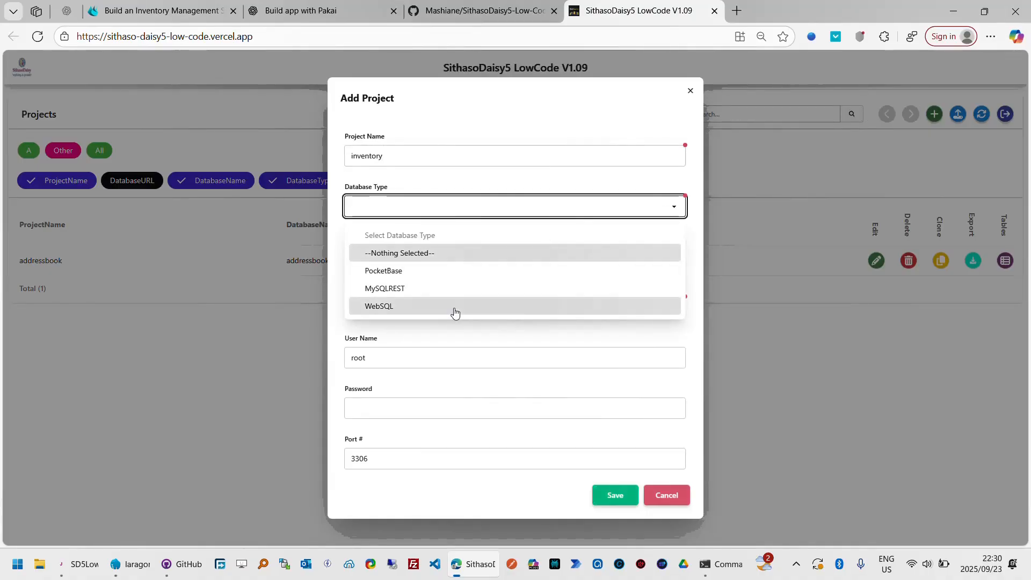
click(422, 312)
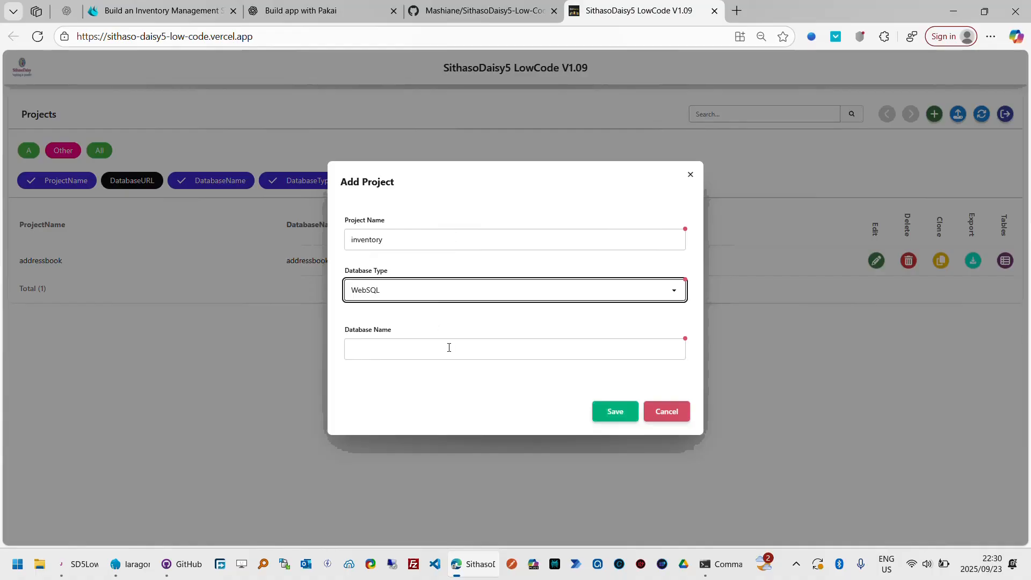
click(397, 344)
text(inventory)
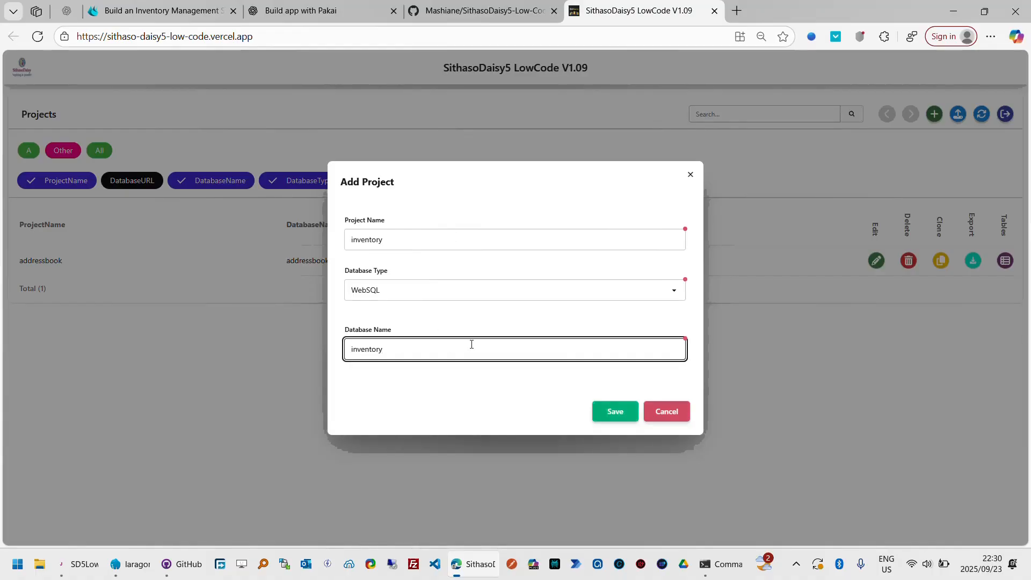
click(613, 413)
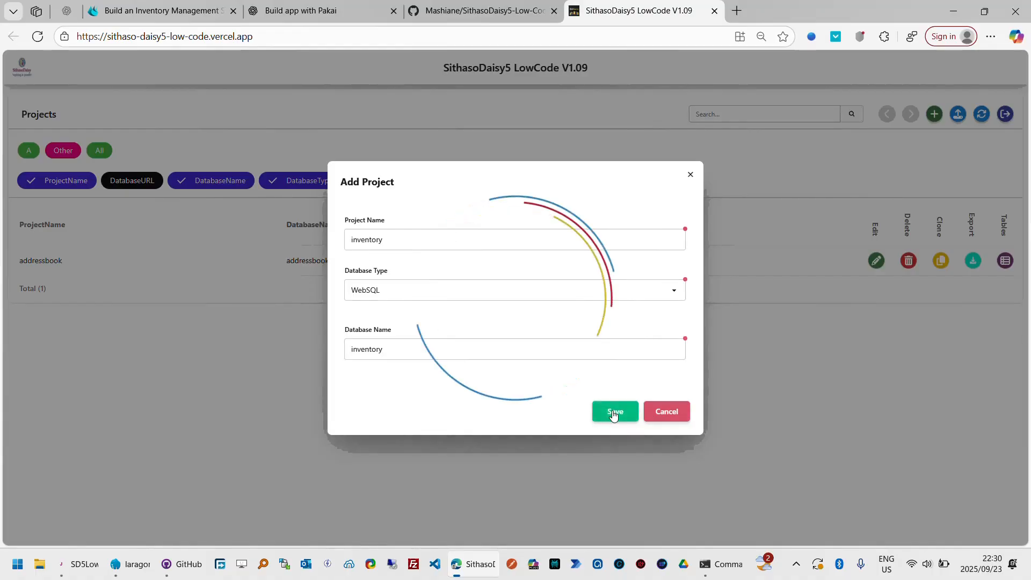
click(516, 369)
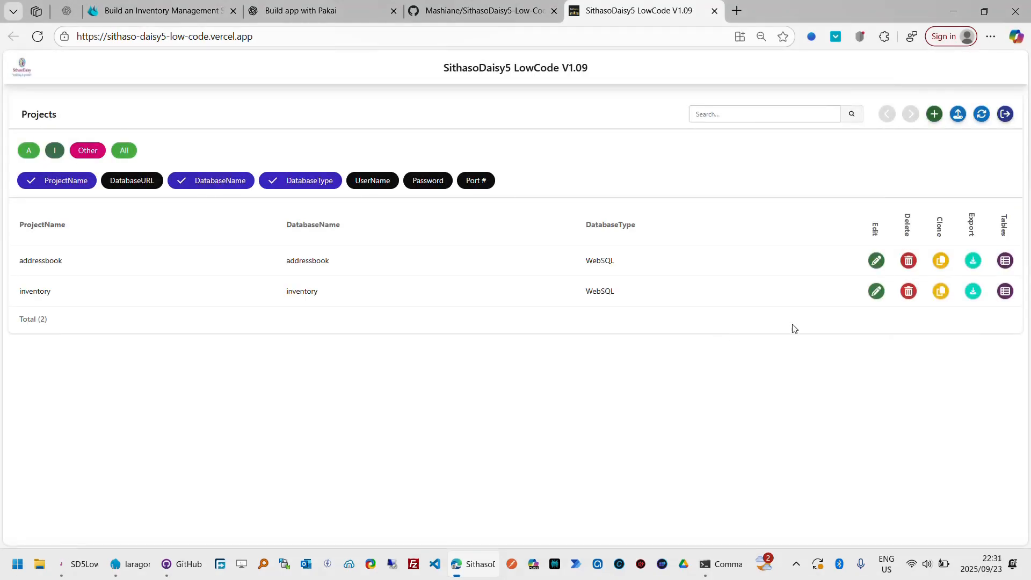
- Check the Product model in the ChatGPT chat and start a new table named products in the inventory project
click(1006, 292)
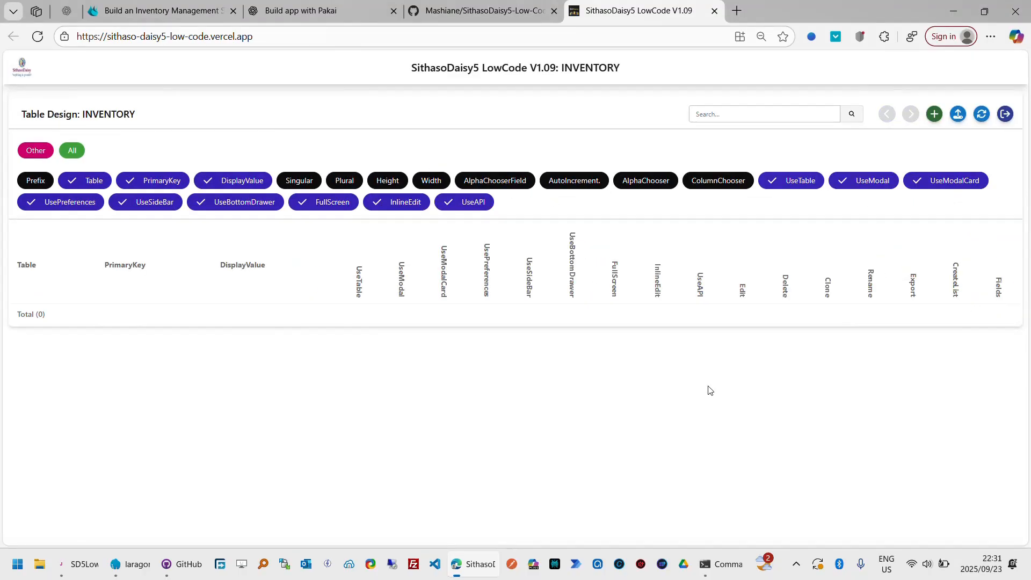
click(337, 10)
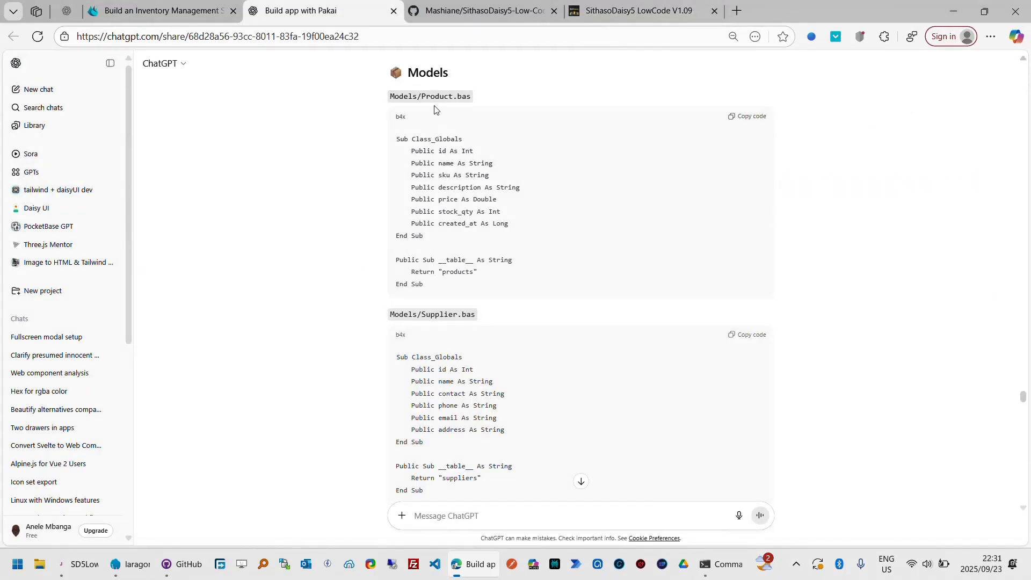
click(662, 15)
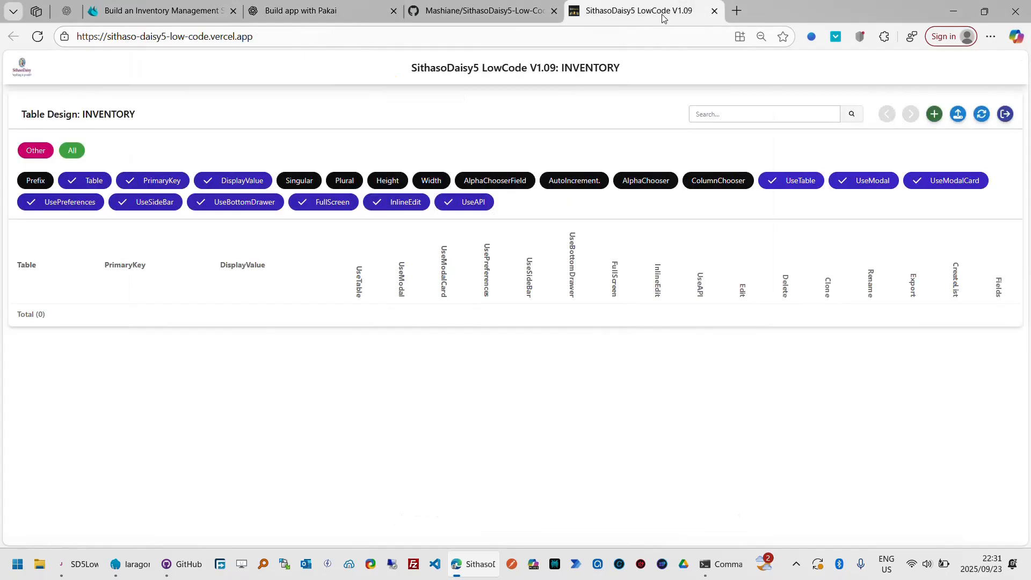
click(935, 114)
click(895, 106)
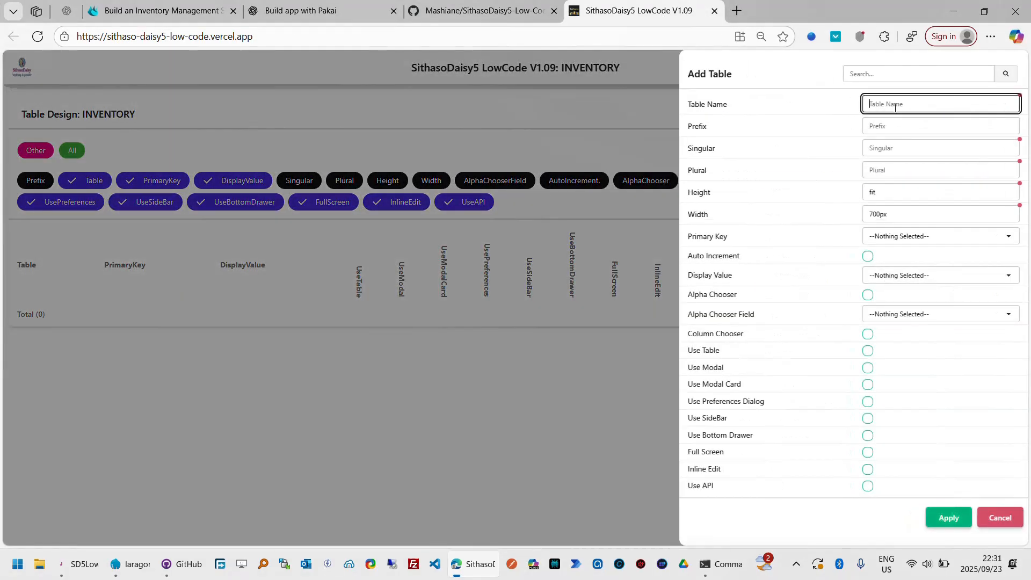
text(produc)
key(Tab)
key(Tab)
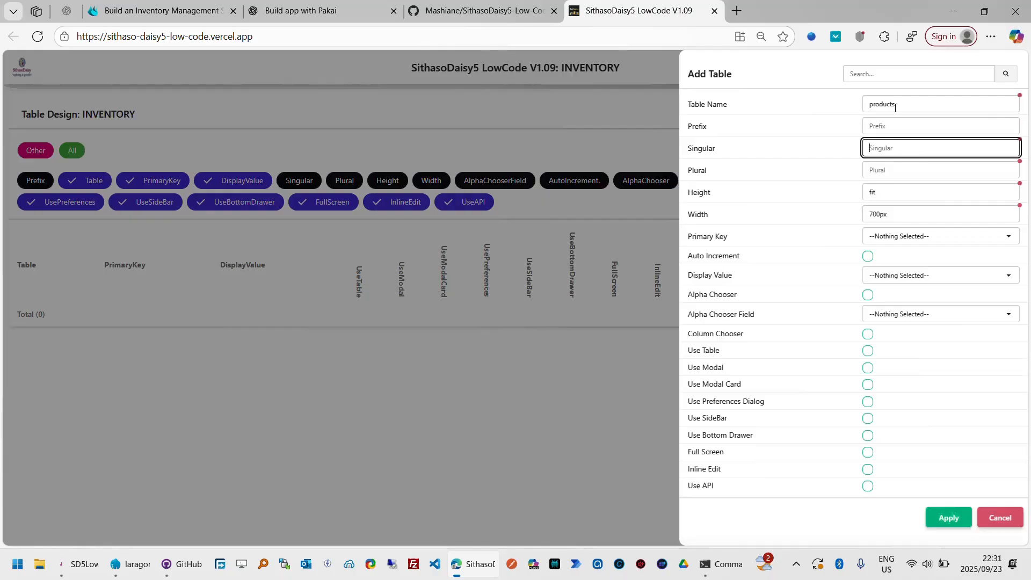
- Set the table's singular name to Product and its plural name to Products
text(Product)
key(Tab)
text(P)
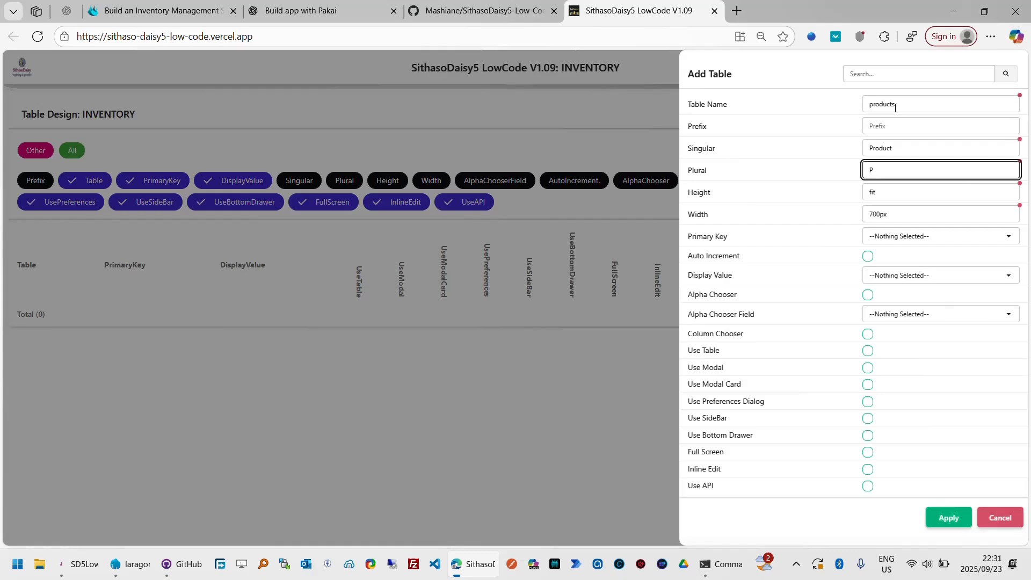
text(roducts)
key(Tab)
key(Tab)
key(Tab)
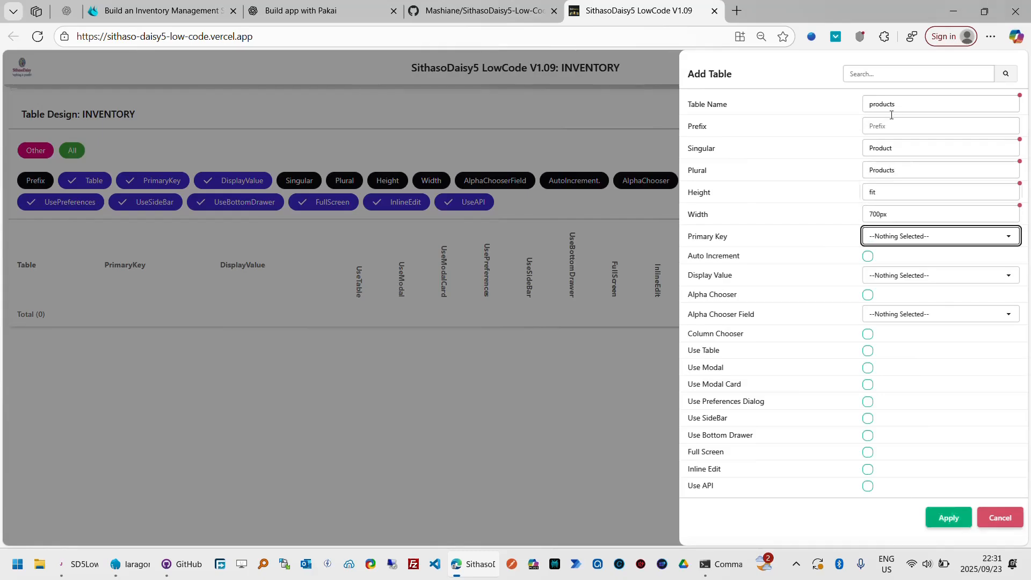
- Enable Alpha Chooser, Column Chooser, Use Table and Use Modal for the products table and apply the new table
click(868, 298)
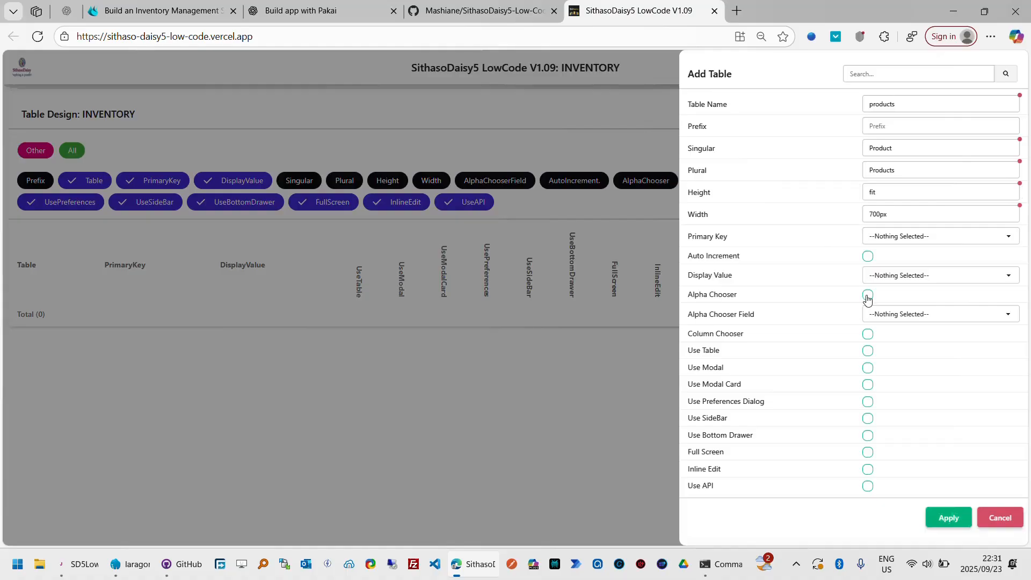
click(868, 334)
click(868, 352)
click(870, 370)
click(945, 521)
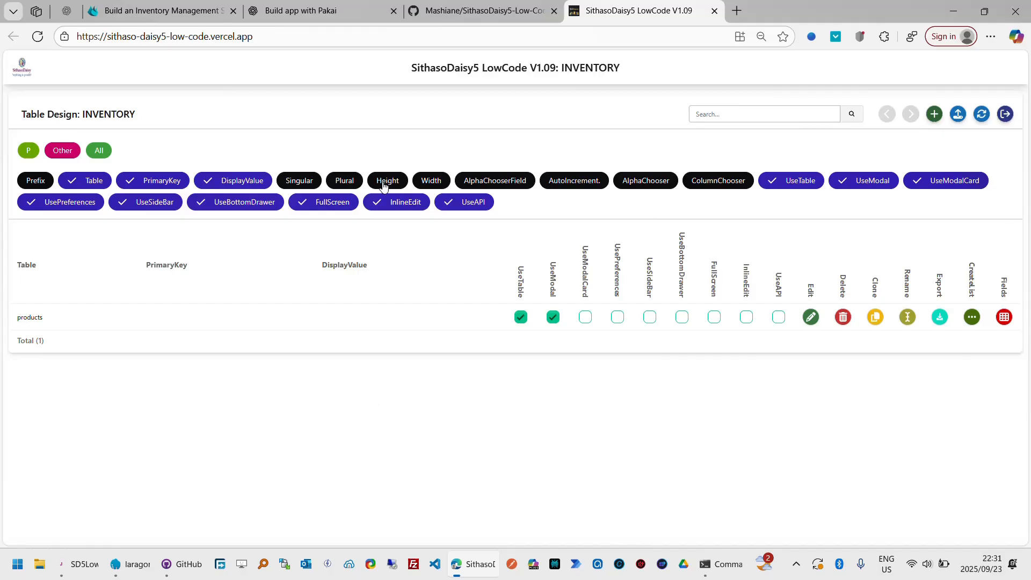
- Check the Product model again, open the products table's field-name entry, and enter "id; name; description;"
click(346, 12)
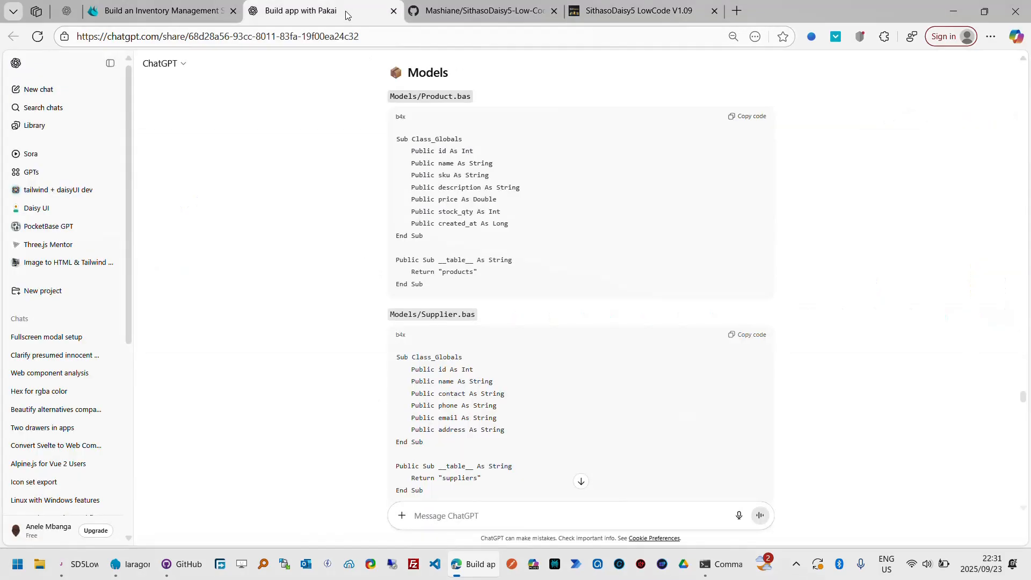
click(612, 22)
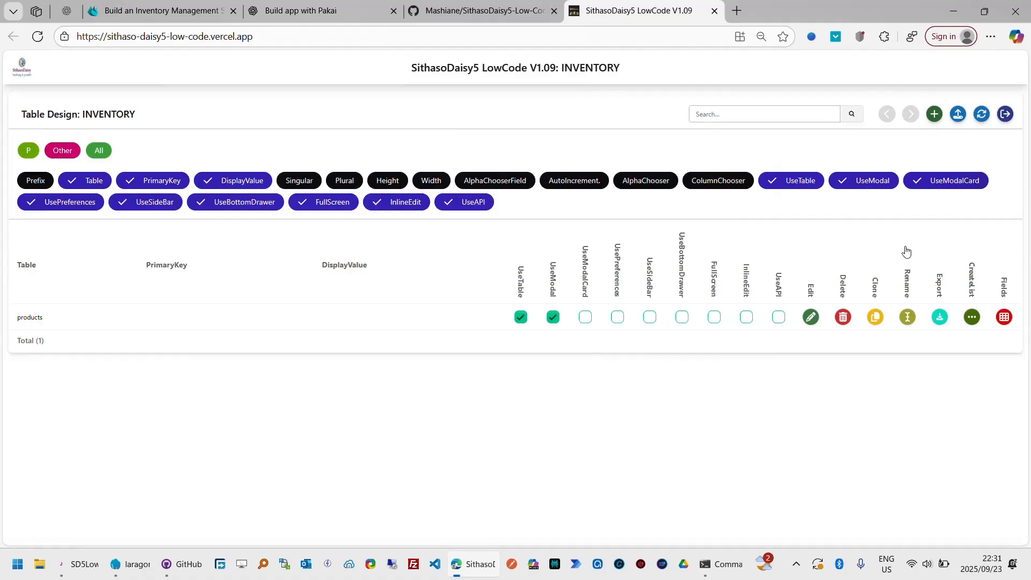
click(1005, 317)
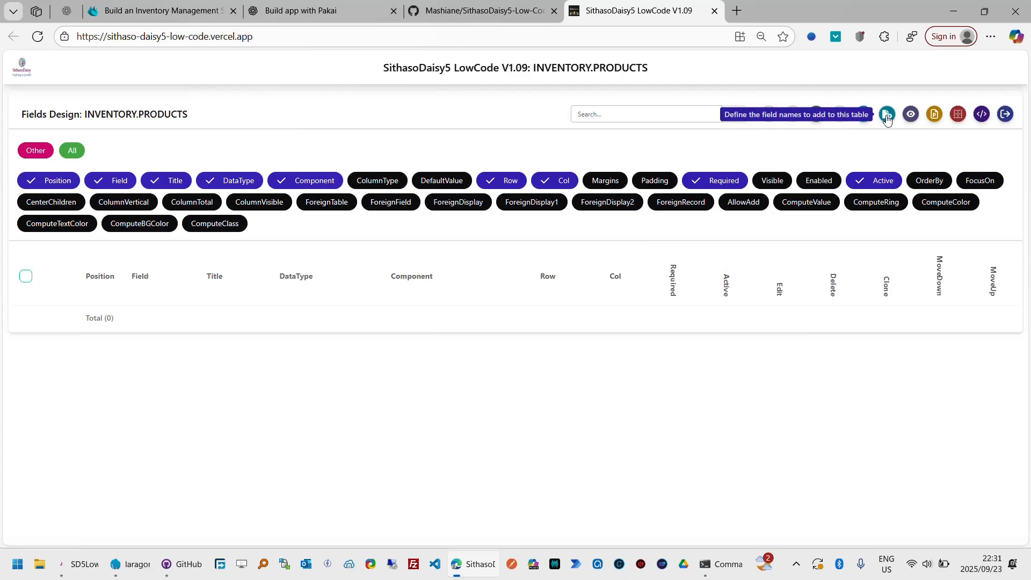
click(888, 115)
text(id)
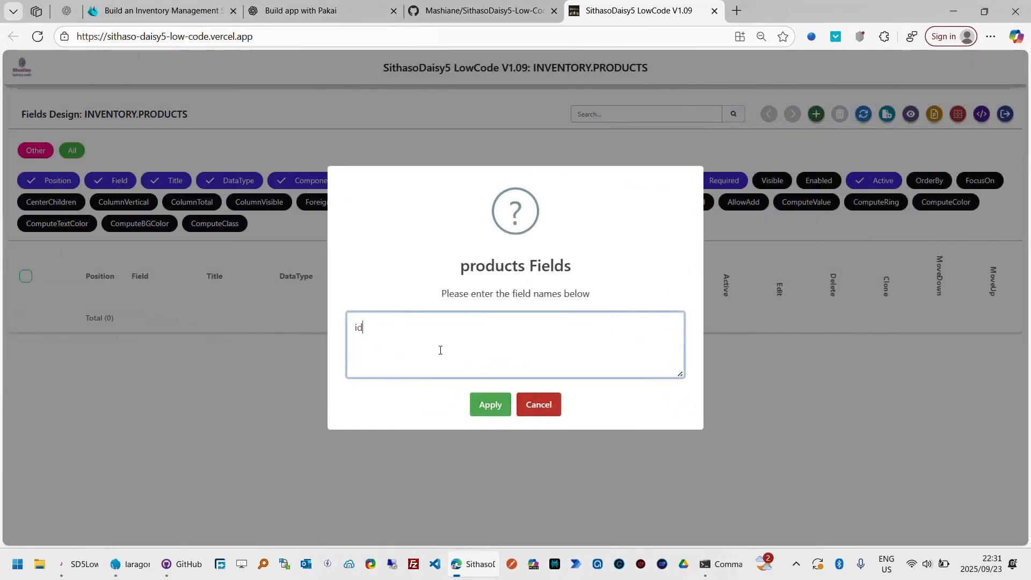
text(; name; )
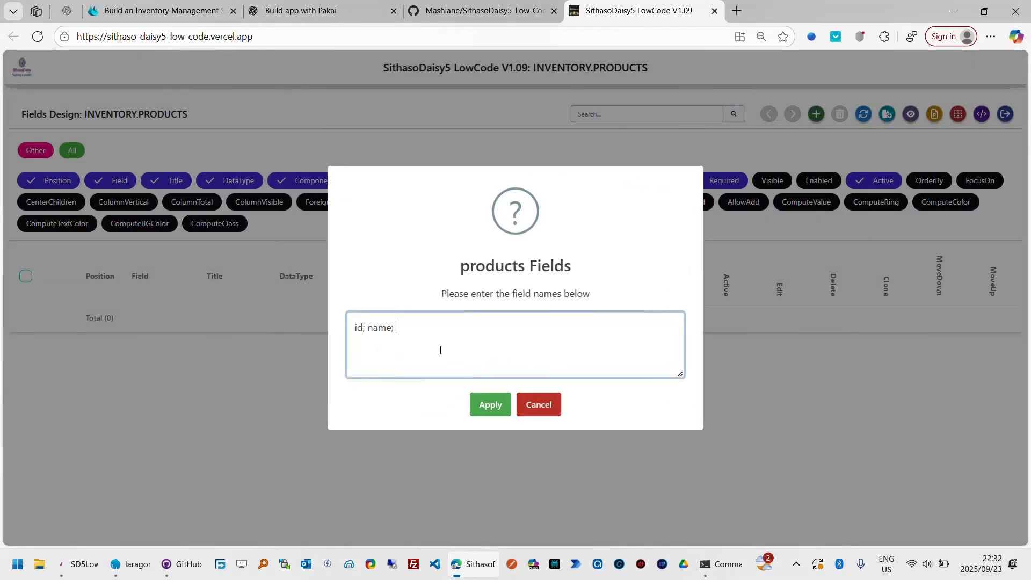
text(description; )
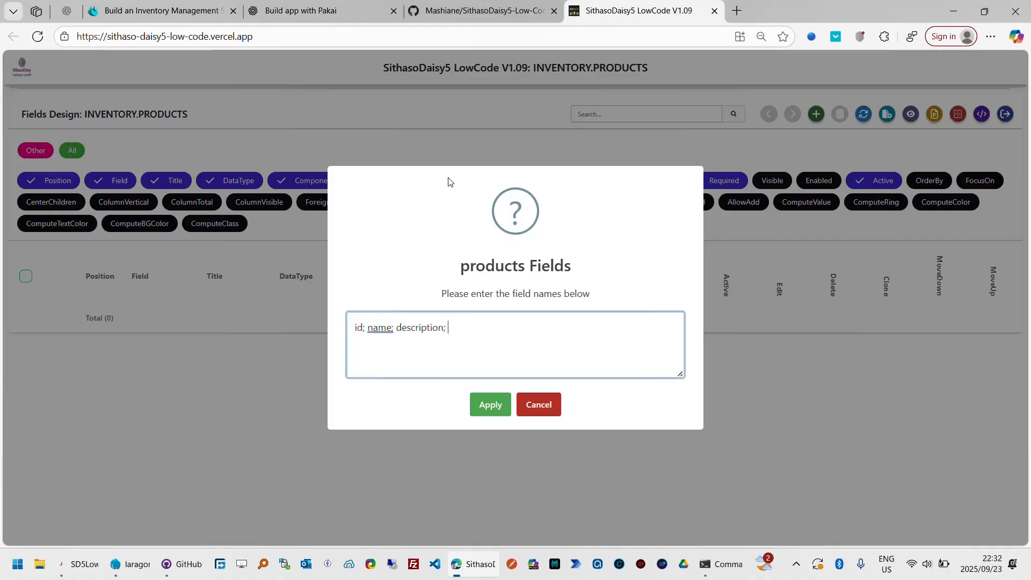
text(price; qu)
- Extend the products field list with price and stockqty, separated by semicolons
key(BackSpace)
text(stockqty;)
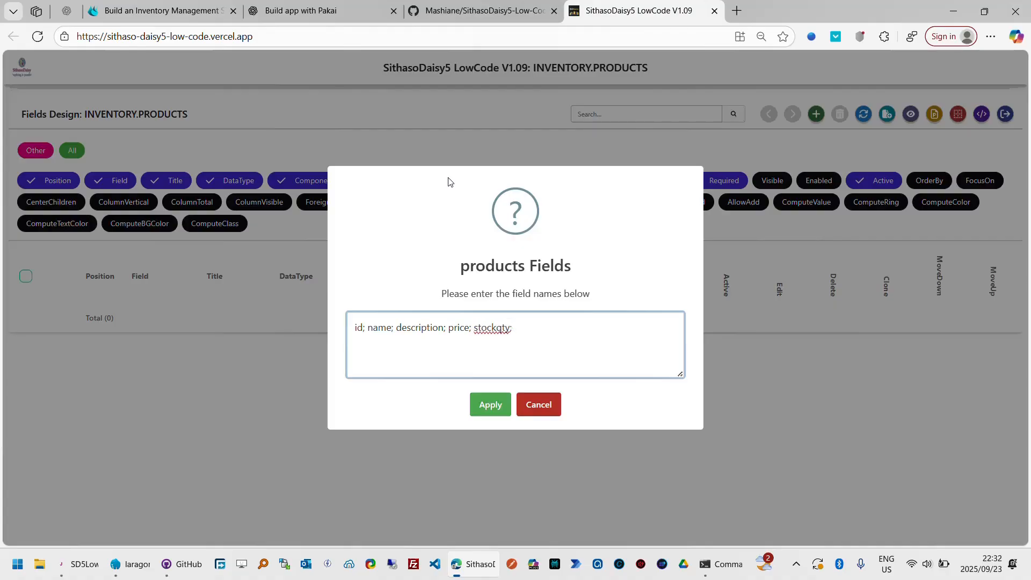
- Check the list against the ChatGPT Product model and insert sku between name and description
click(350, 14)
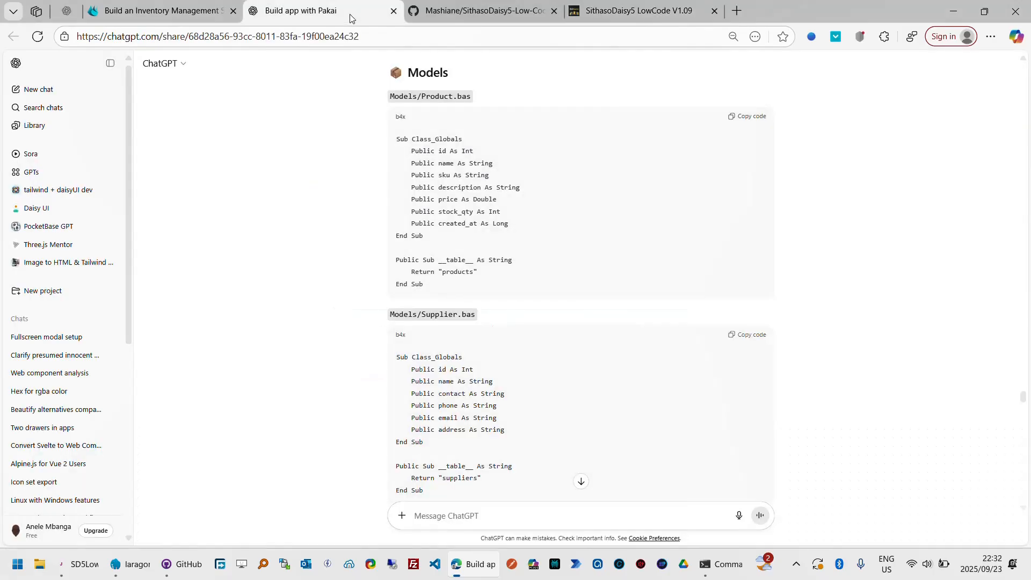
click(470, 17)
click(637, 11)
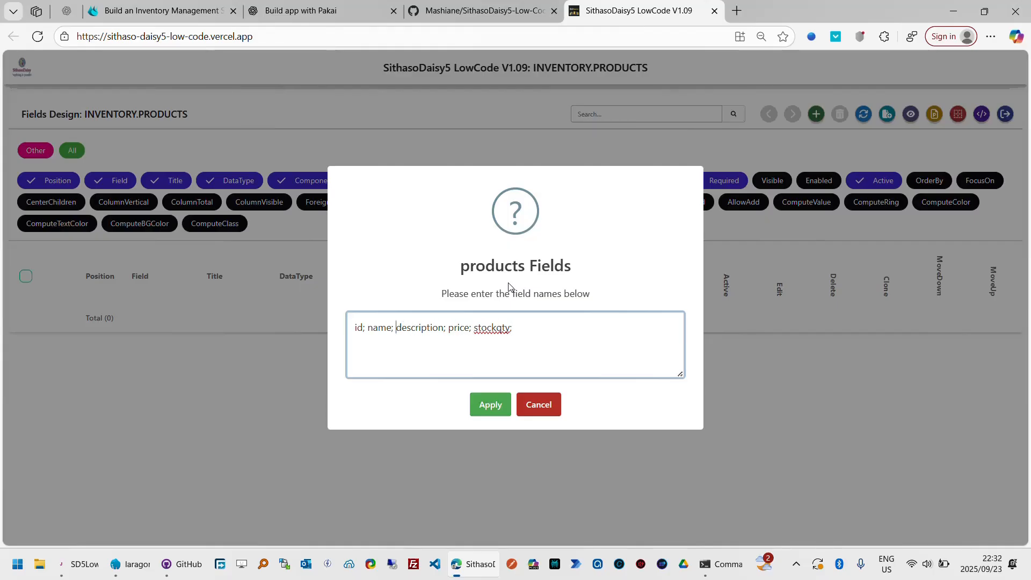
text(sku;)
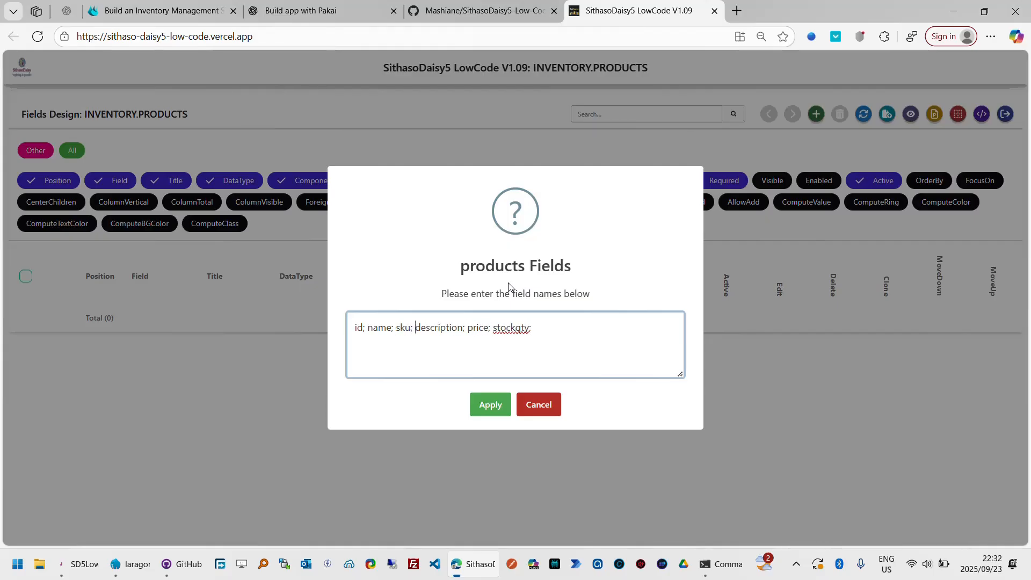
- Check the ChatGPT Product model again, append createdat and updatedat to the products field list, and apply it
click(343, 13)
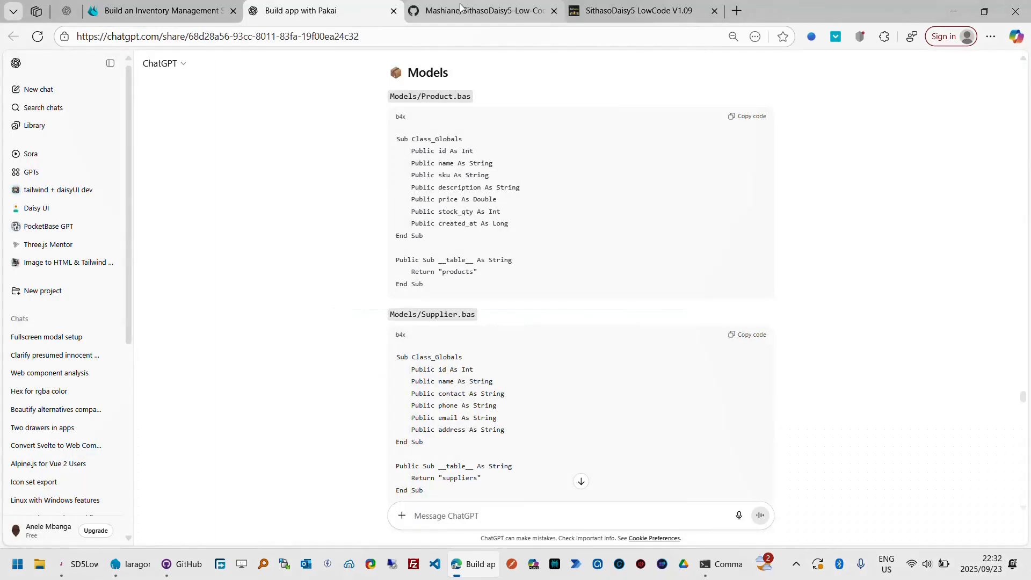
click(635, 14)
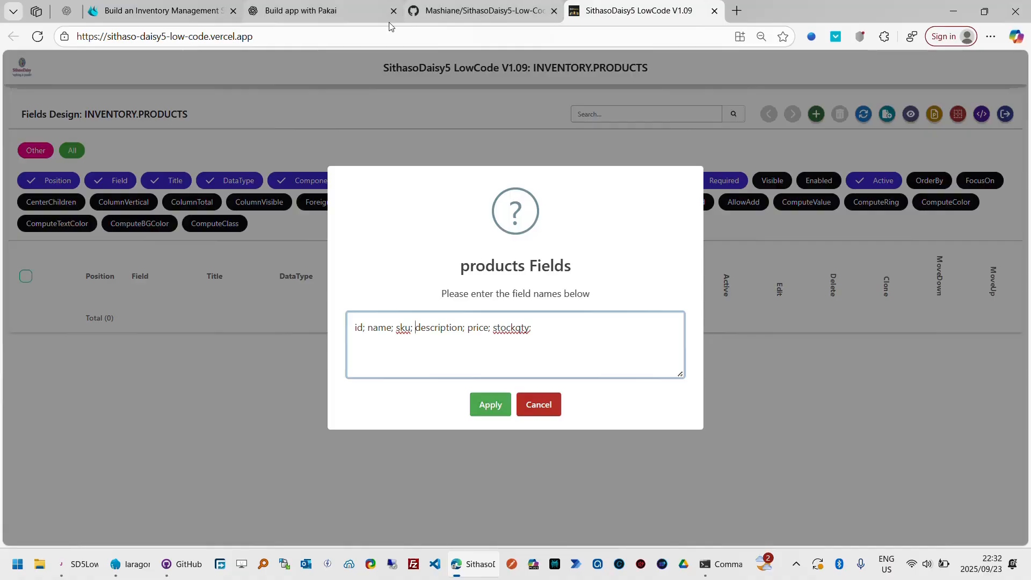
click(367, 12)
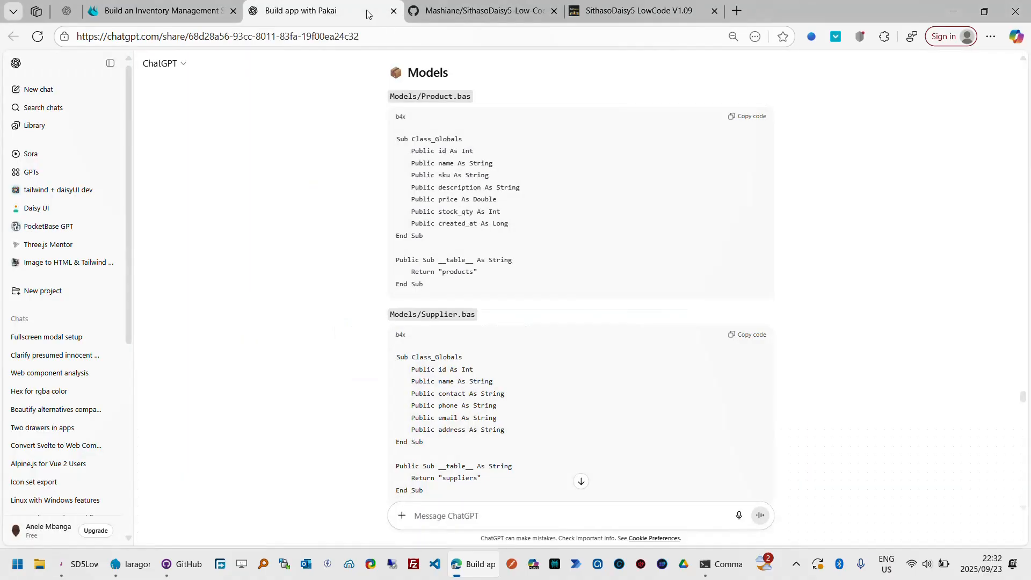
click(635, 12)
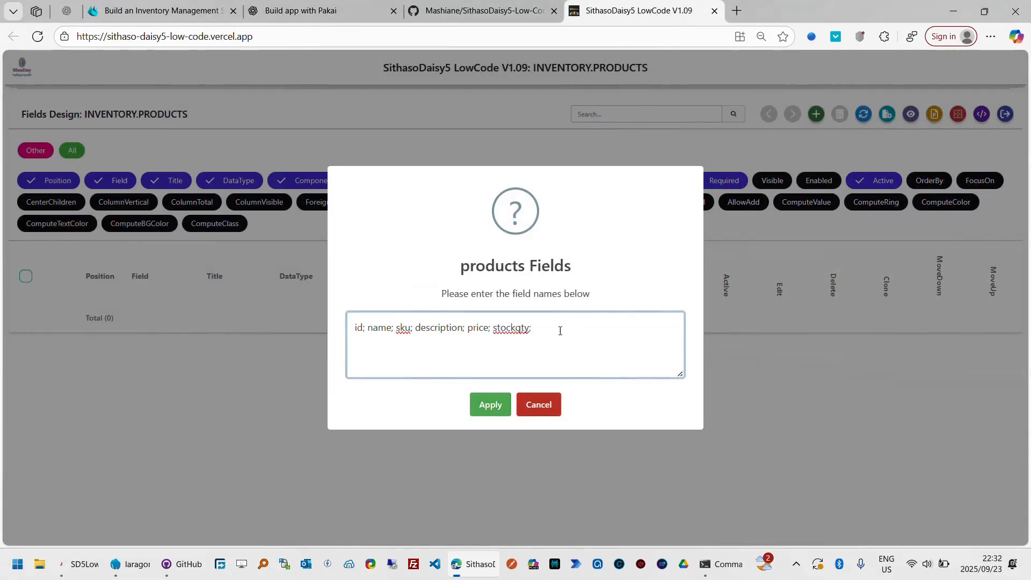
text(createdat, updsated)
key(BackSpace)
key(BackSpace)
key(BackSpace)
text(atedat)
click(489, 406)
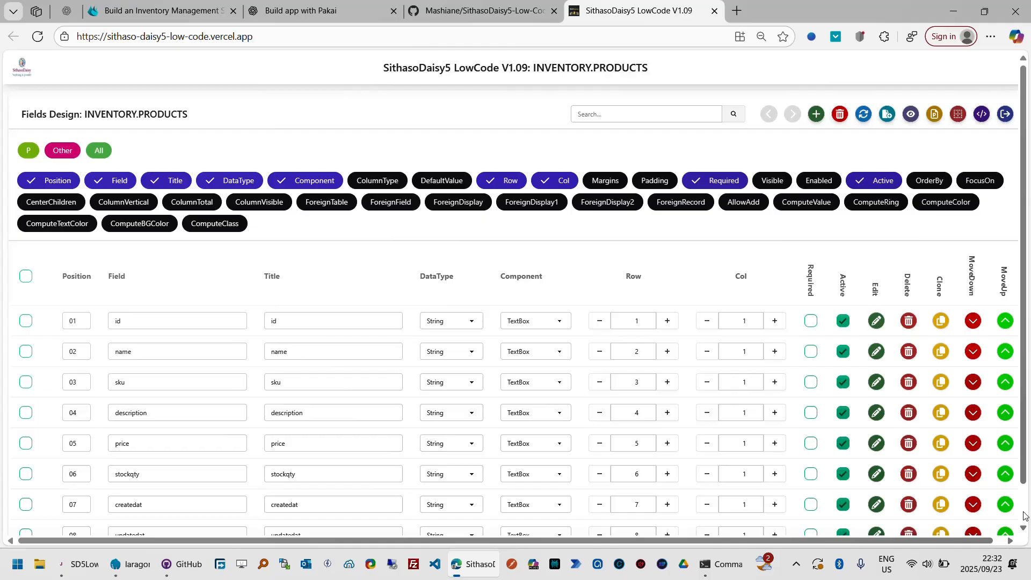
- Review the products field rows, preview the Products page with its blank Add Product form, and return to the fields design
drag(1024, 471, 1024, 512)
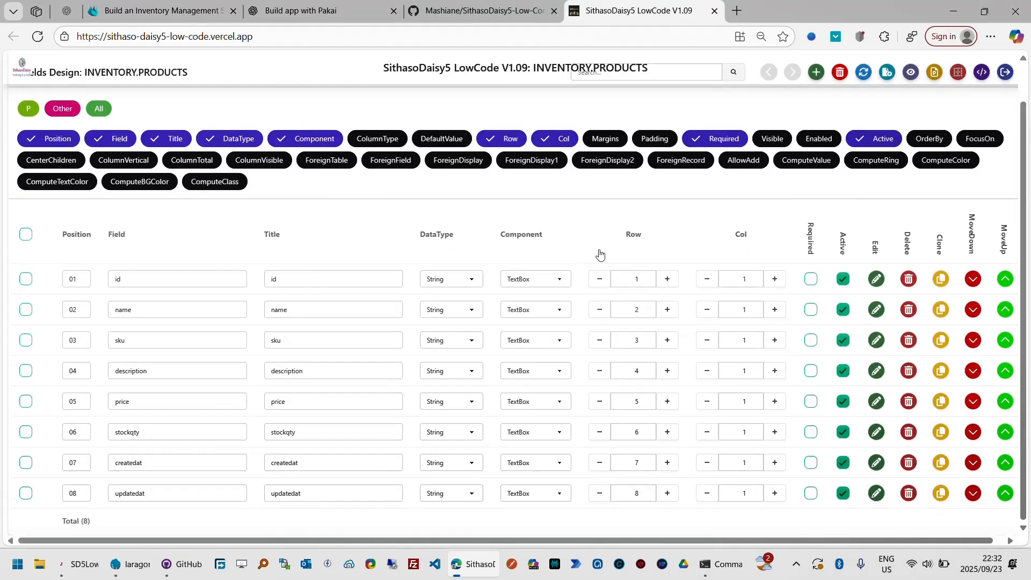
drag(1024, 104, 1024, 92)
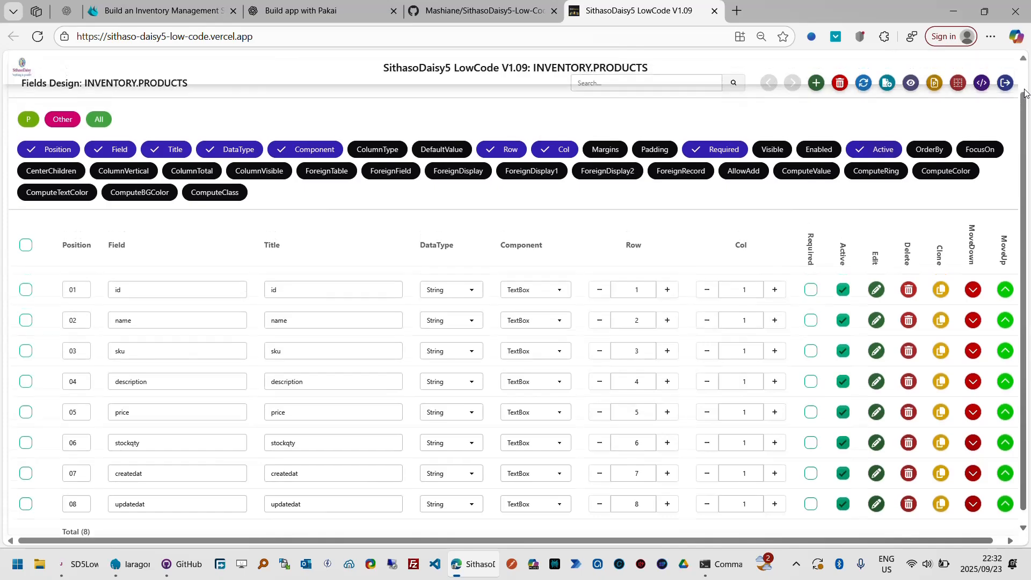
scroll(1025, 93, up, 1)
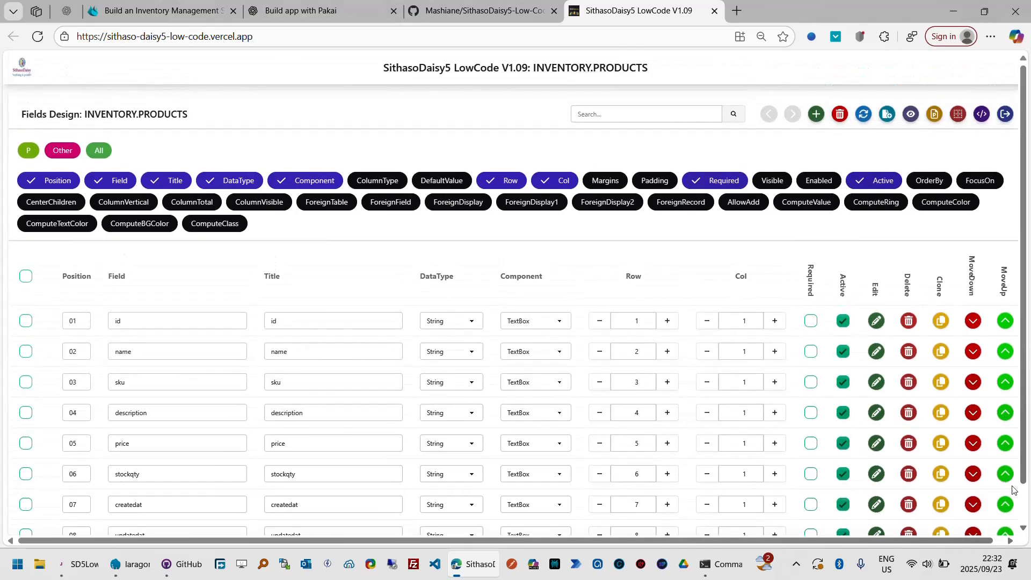
scroll(683, 383, down, 1)
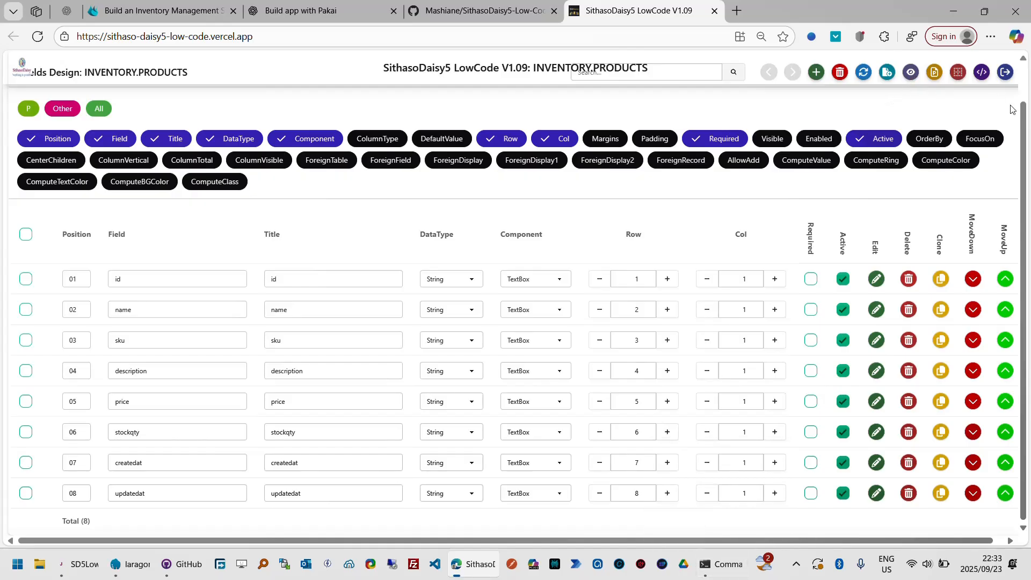
scroll(1013, 109, up, 1)
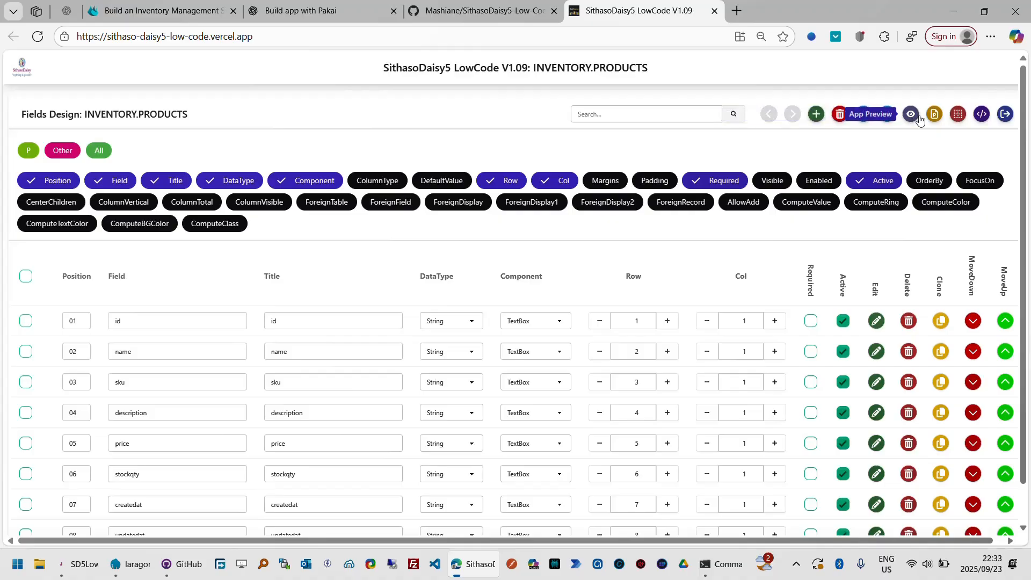
click(919, 117)
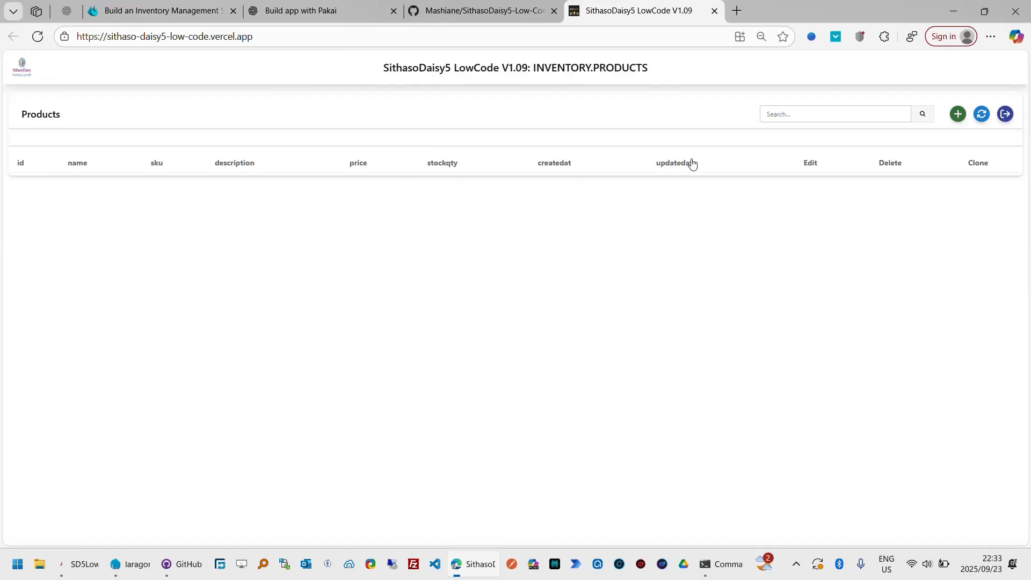
click(958, 115)
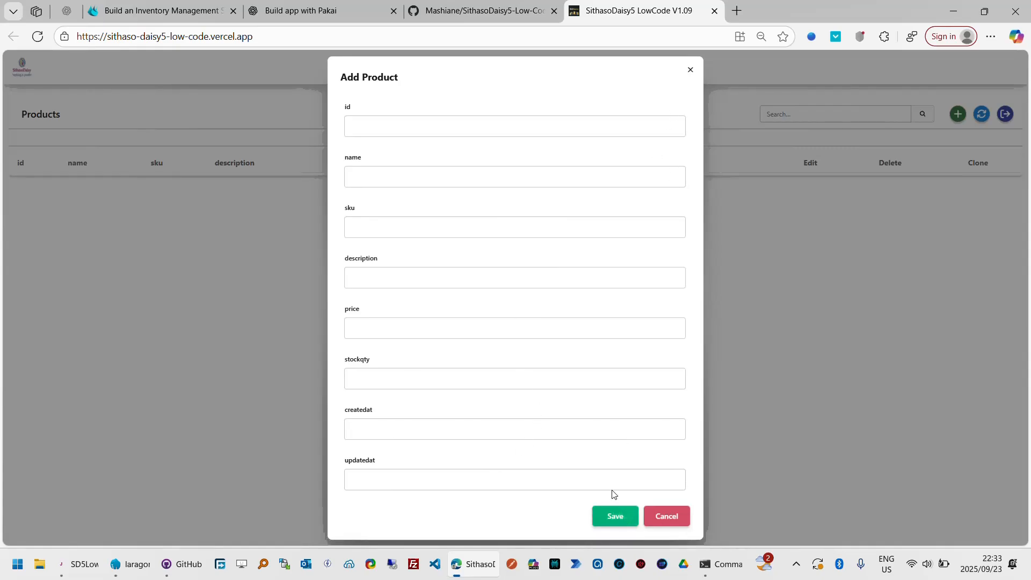
click(673, 518)
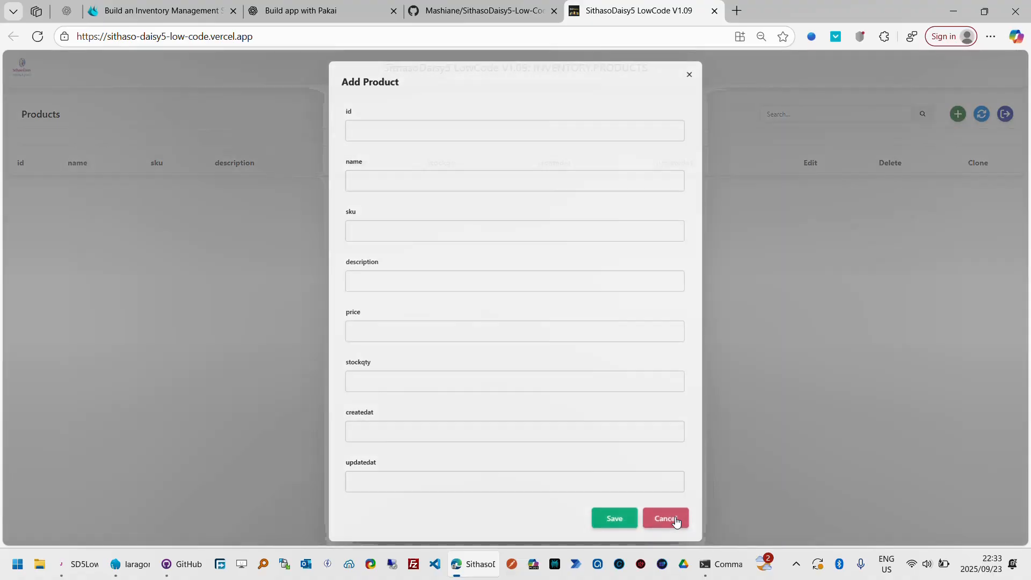
click(1003, 121)
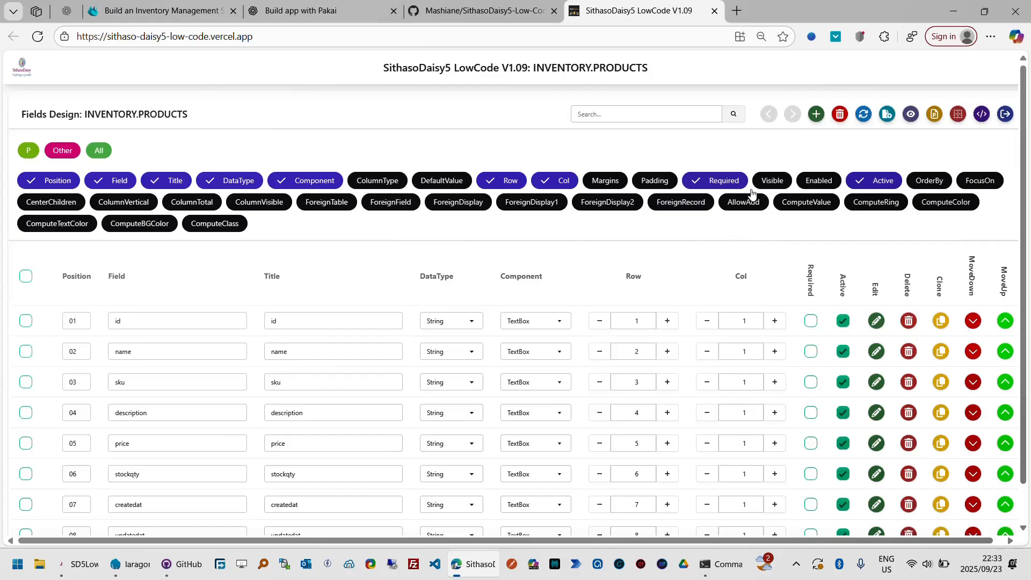
- Show the Visible and ColumnType settings, set the id field's column type to None, and make id not visible
click(775, 185)
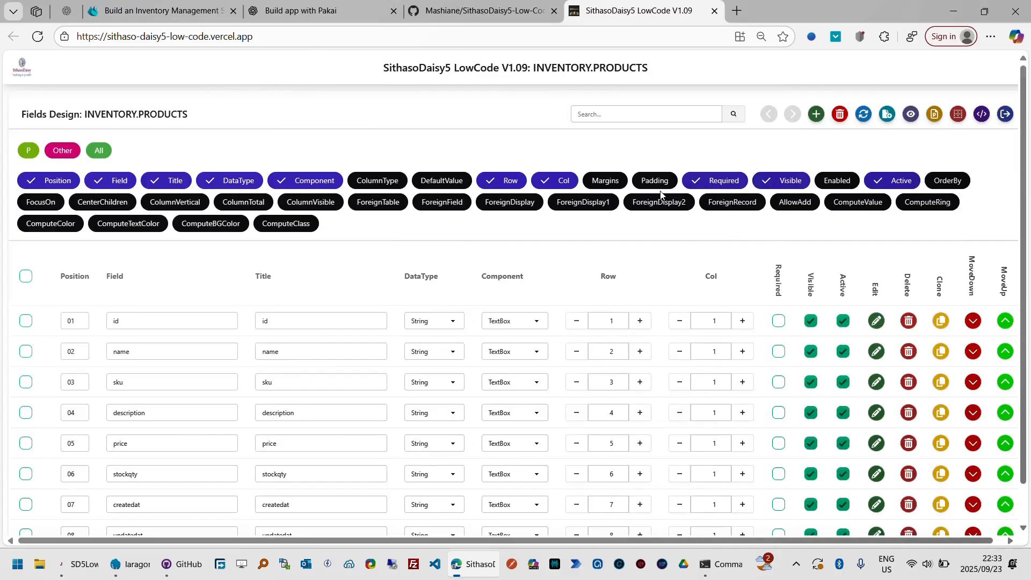
click(376, 185)
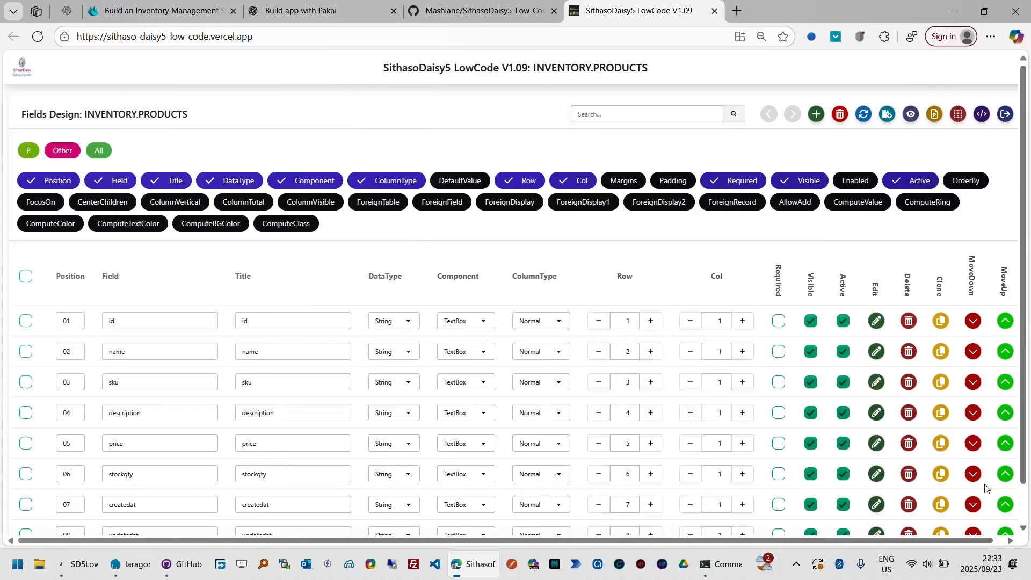
scroll(1025, 519, down, 2)
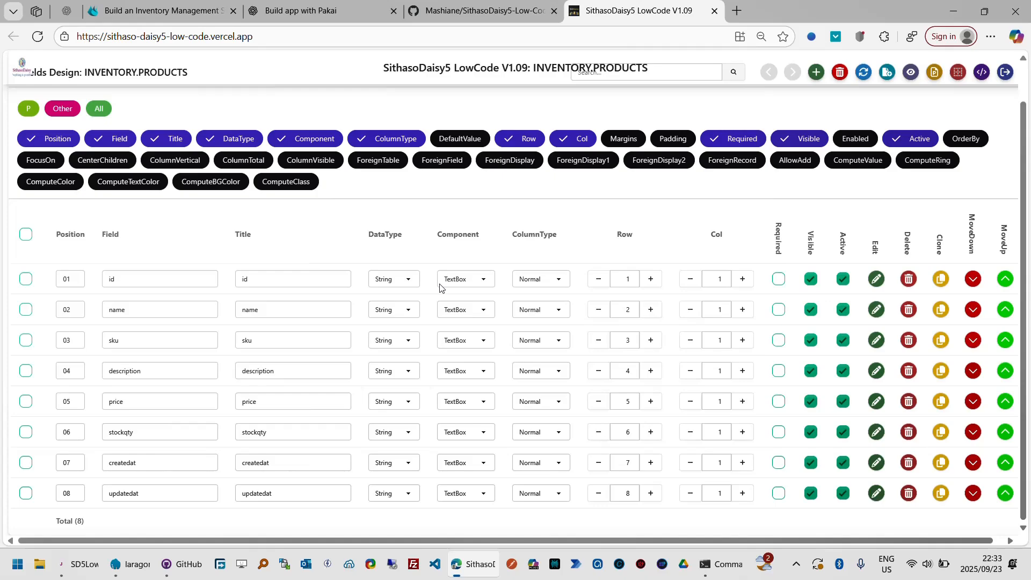
click(561, 280)
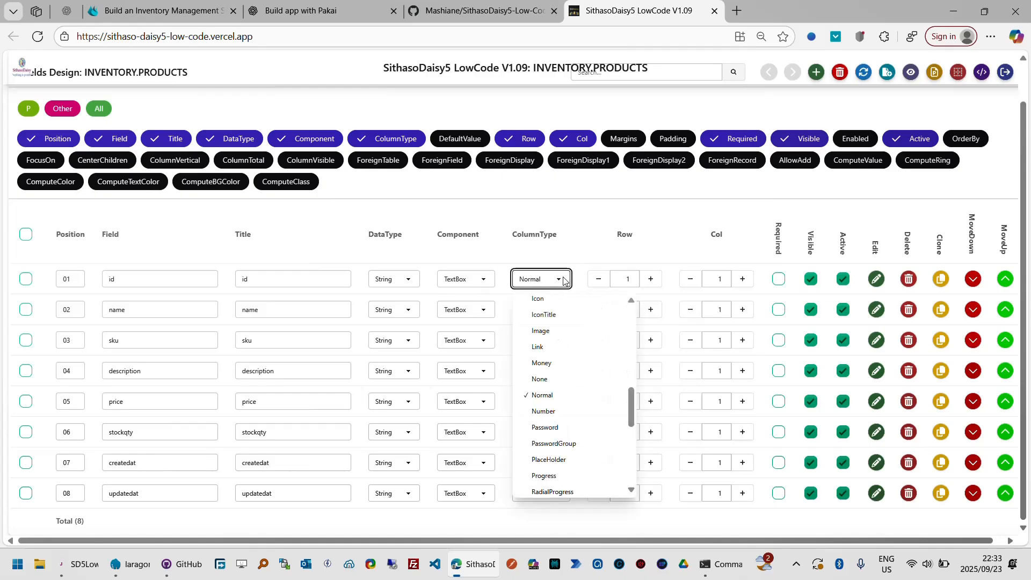
click(541, 379)
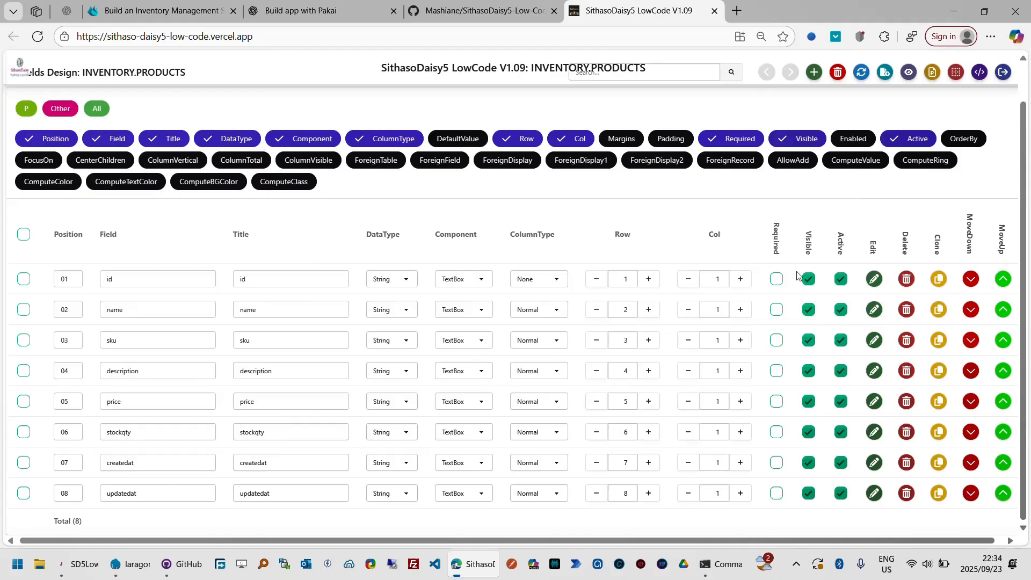
click(810, 279)
- Change the name field's title to "Name" and mark the field as required
click(284, 312)
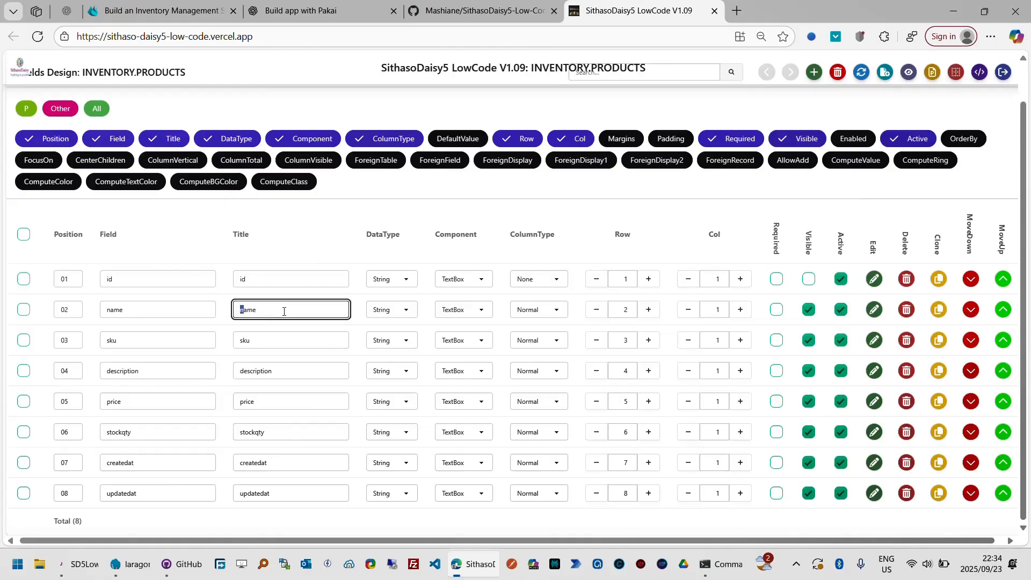
key(Tab)
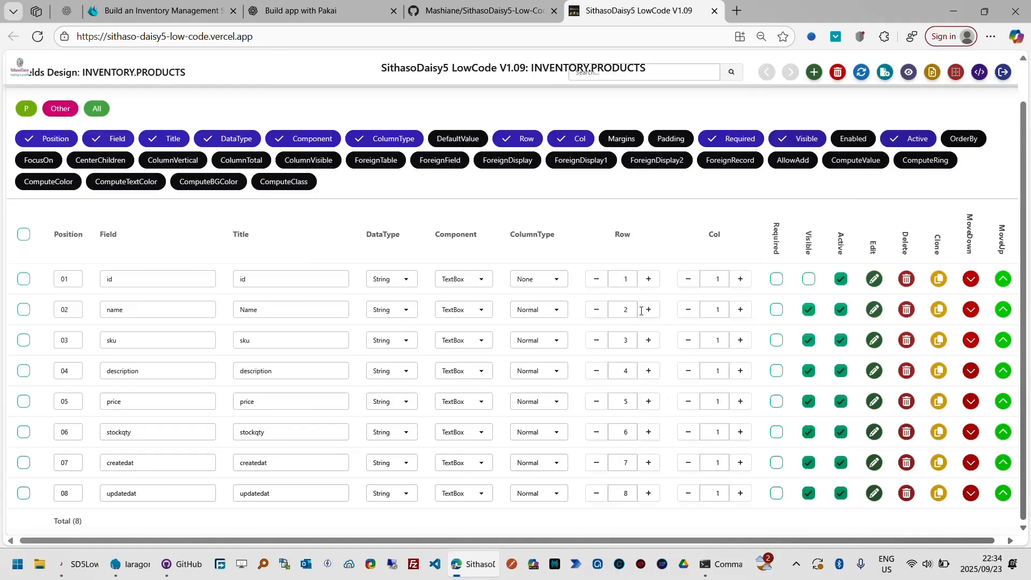
click(777, 312)
- Preview the Products page again, inspect the Add Product form's Name field, cancel it, and return to the fields design
scroll(1026, 94, up, 1)
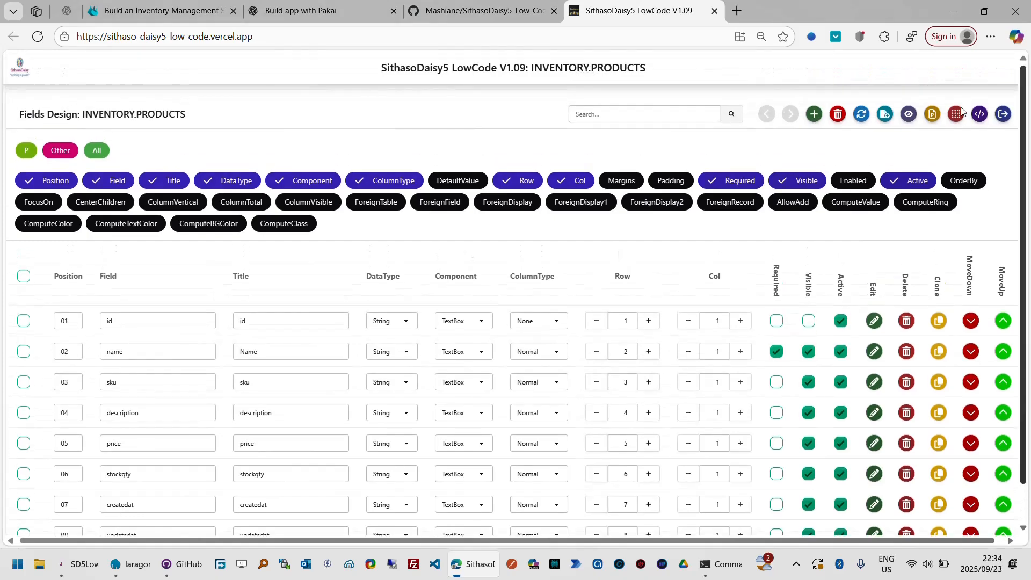
click(908, 116)
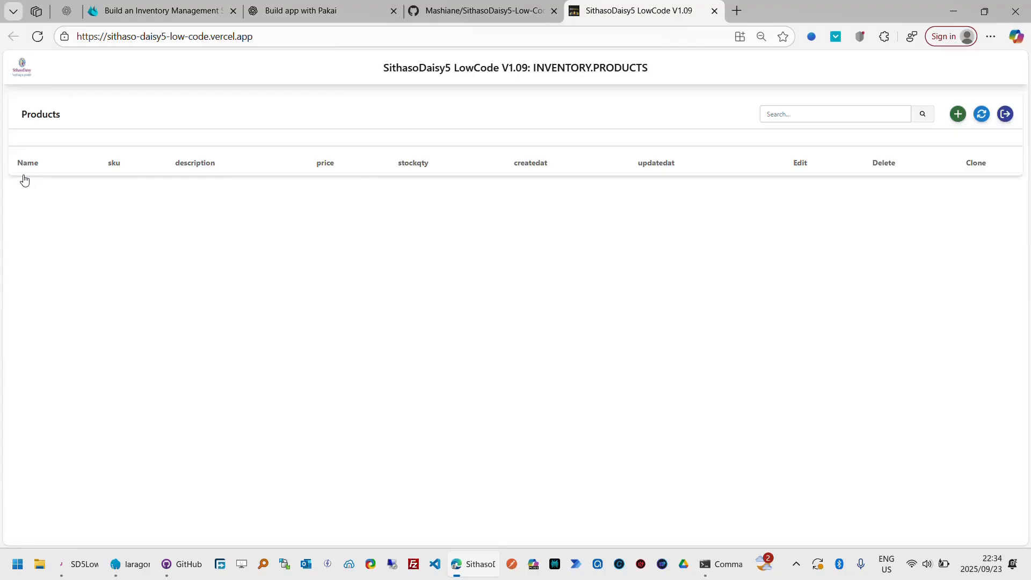
click(958, 120)
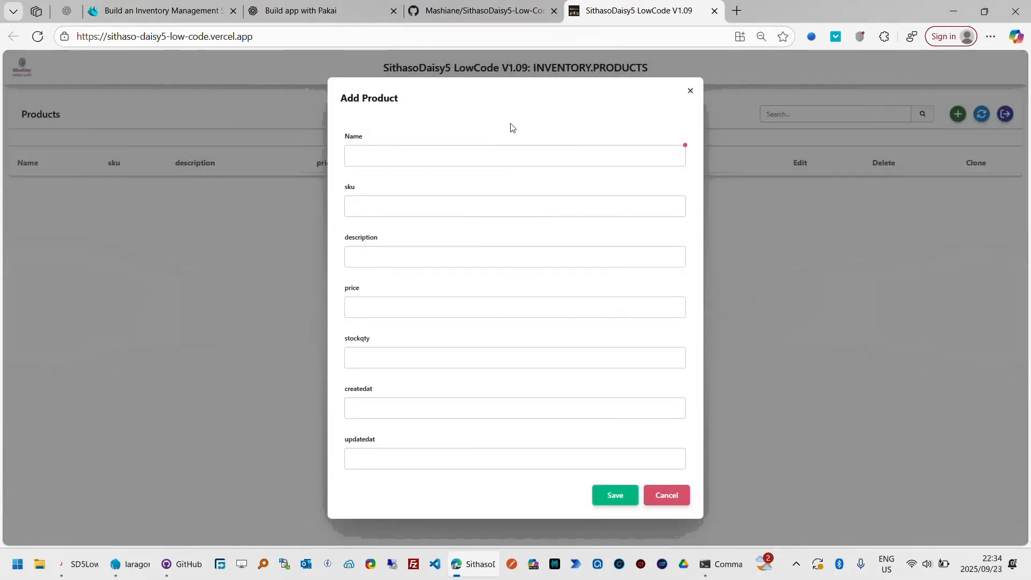
click(658, 156)
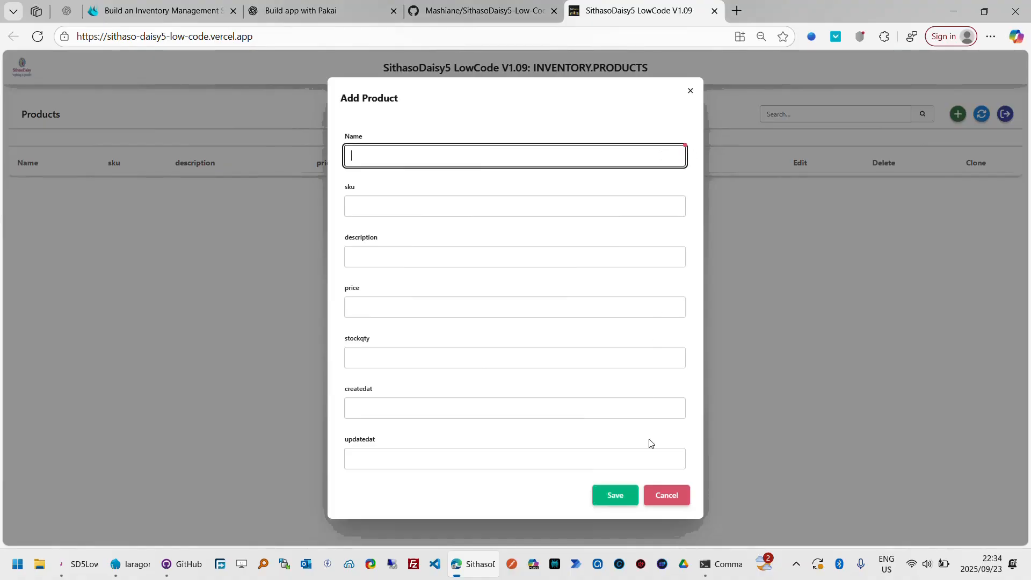
click(672, 497)
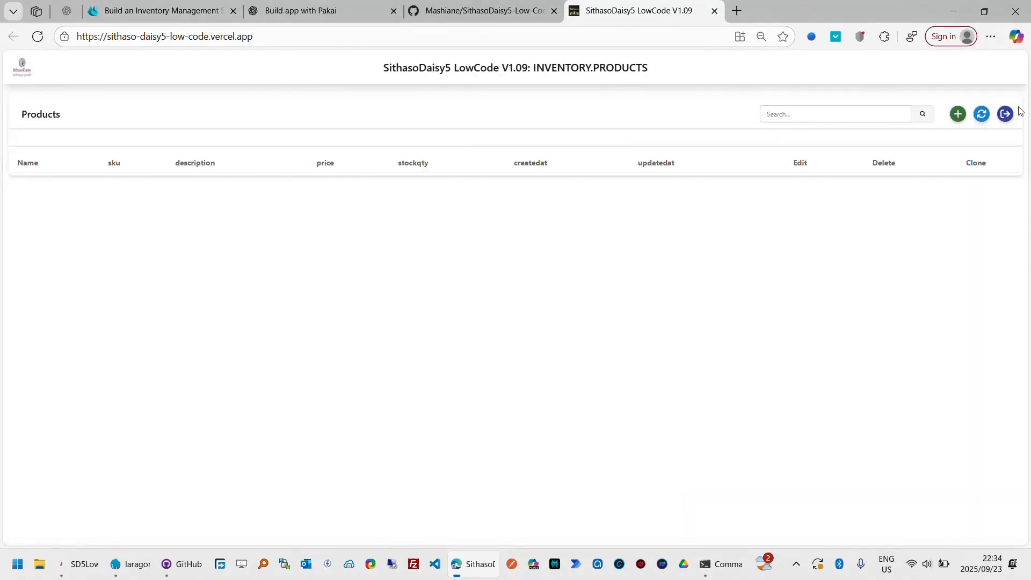
click(1006, 115)
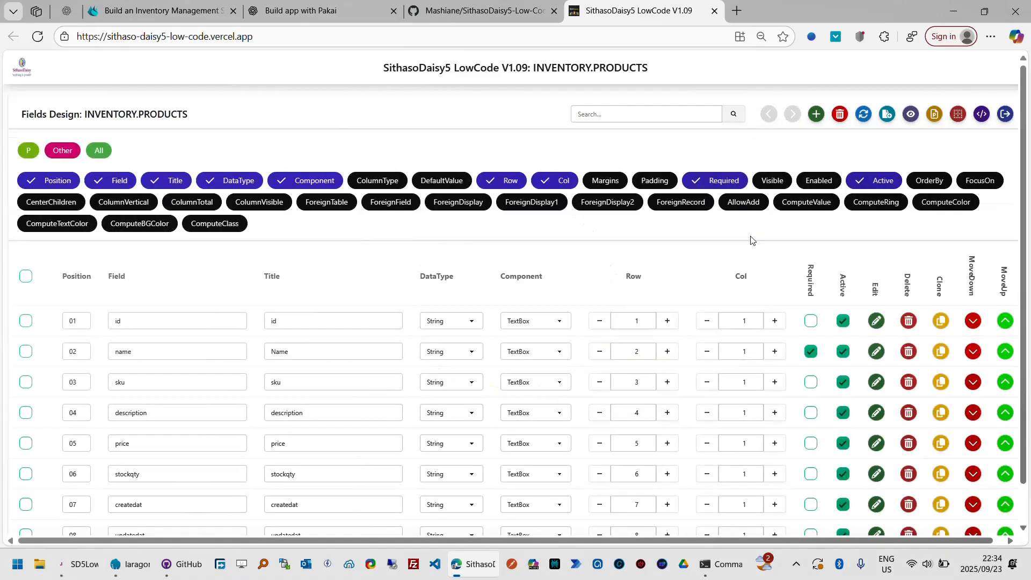
- Change the sku field's title to "SKU", and set the form row to 1 for name and 2 for sku
scroll(1026, 505, down, 1)
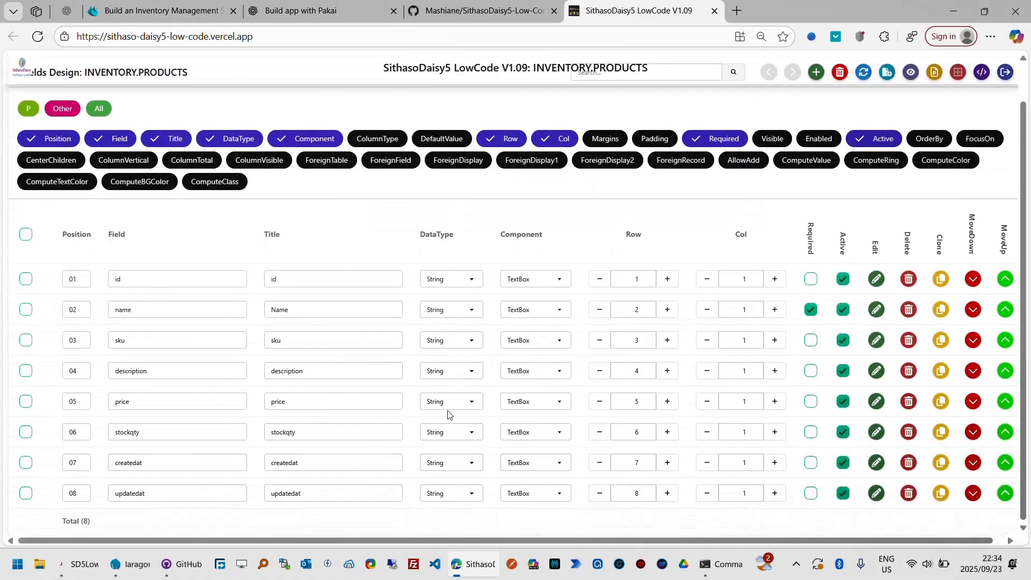
click(286, 340)
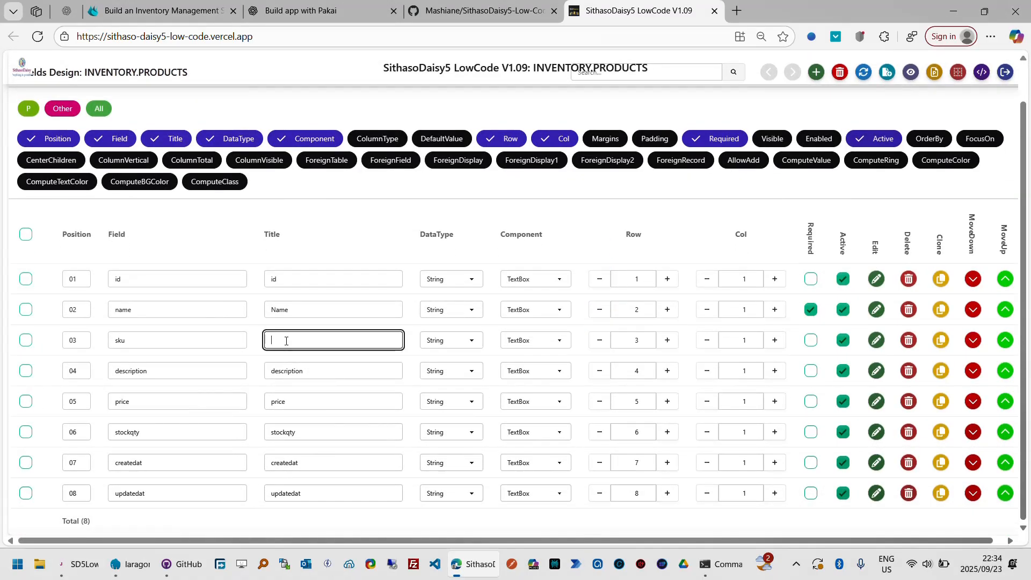
key(Tab)
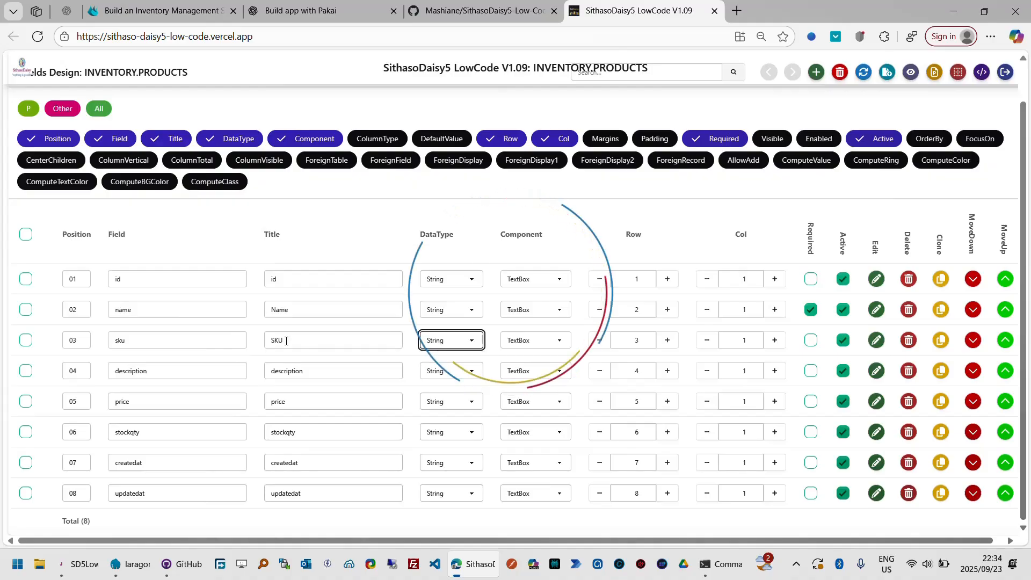
click(598, 310)
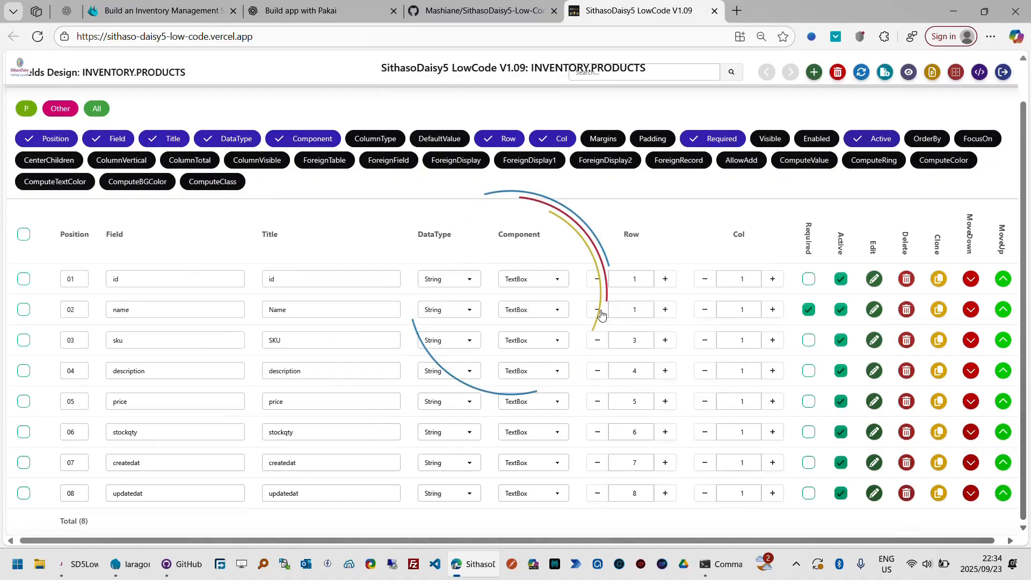
click(599, 343)
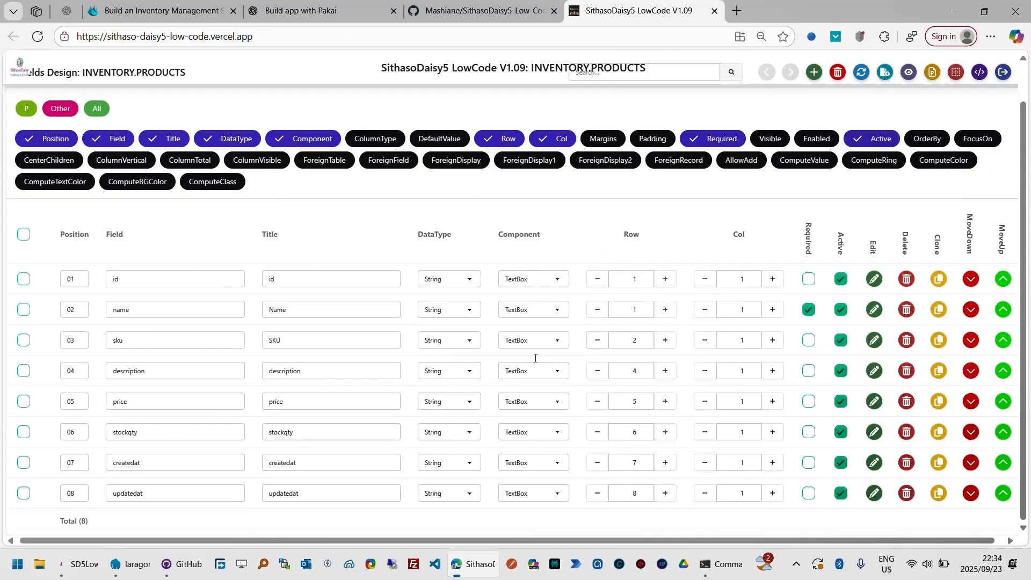
- Change the description field's title to "Description", its data type to LongText and its component to TextArea
click(270, 370)
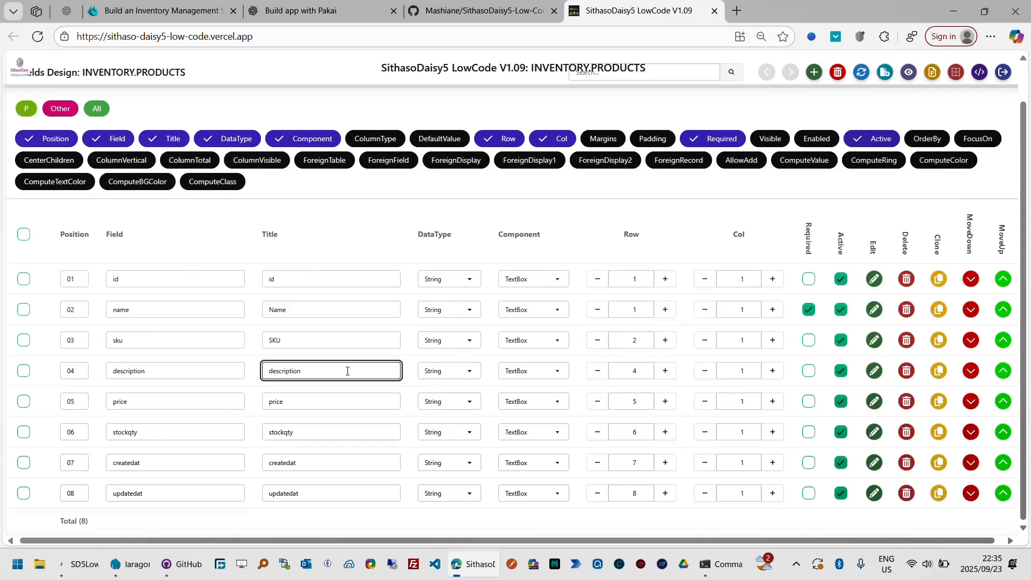
text(D)
key(Tab)
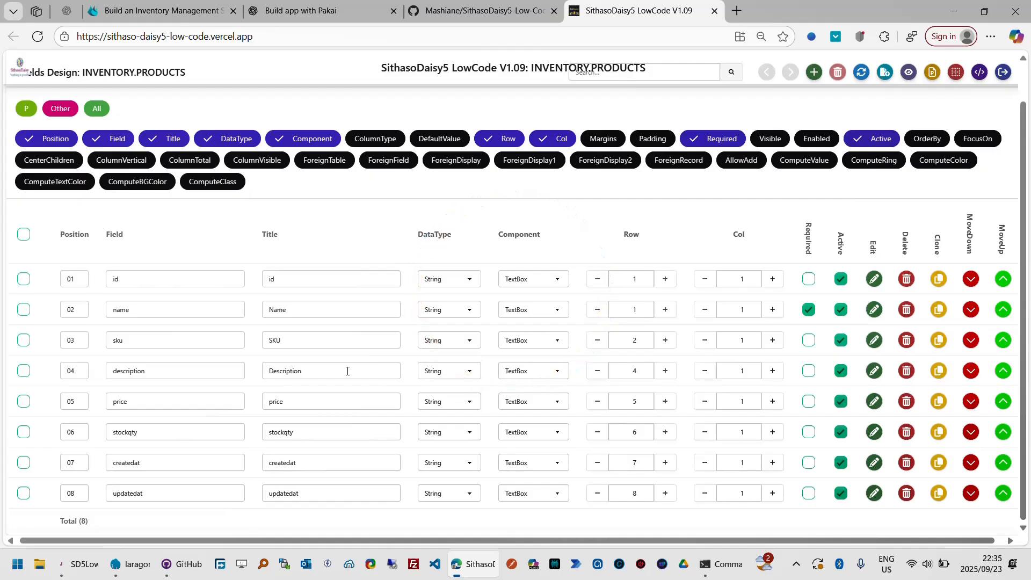
click(466, 373)
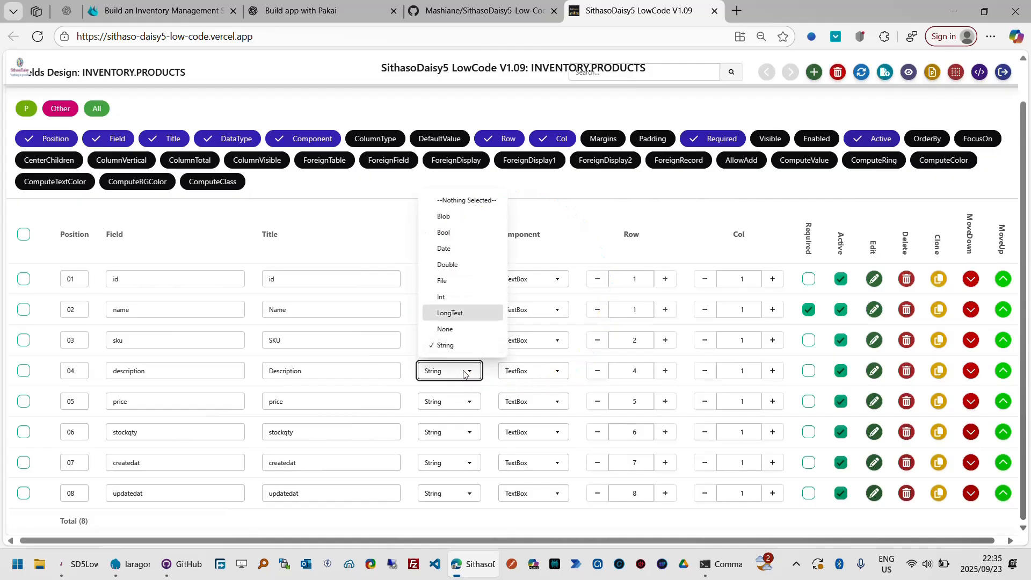
click(466, 315)
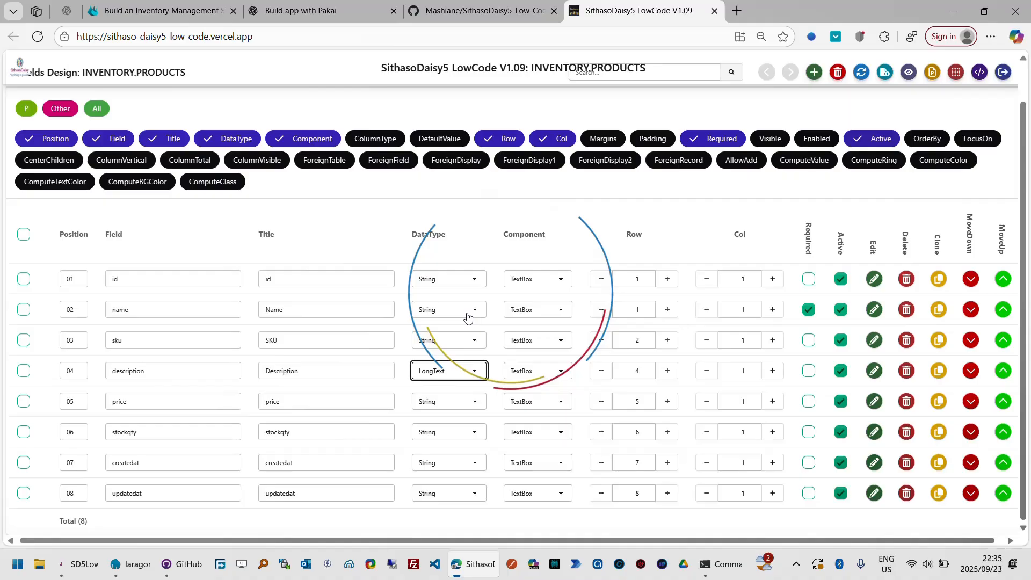
click(561, 371)
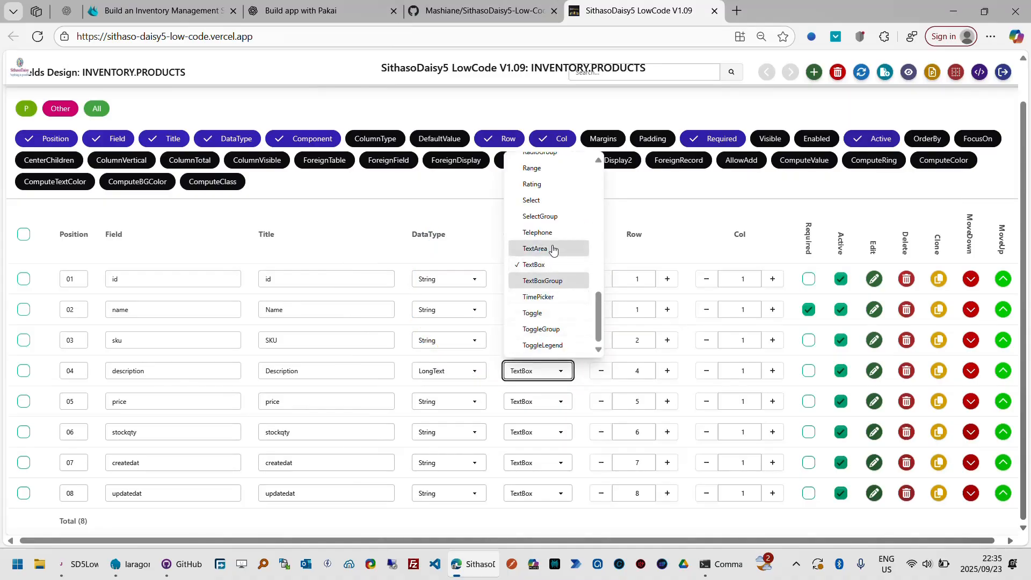
click(553, 250)
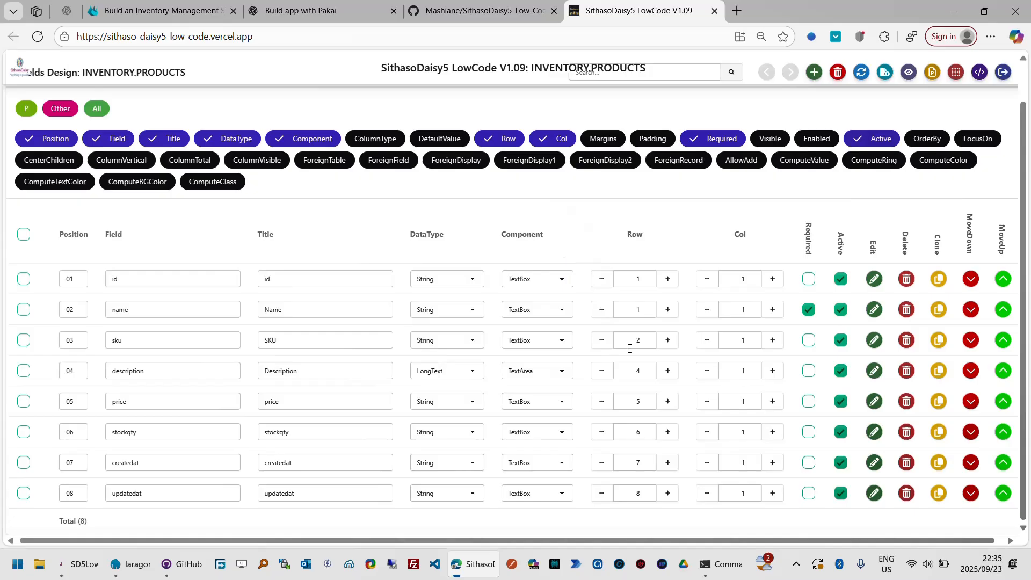
- Set the description field's form row to 3, and mark the description and sku fields as required
click(602, 374)
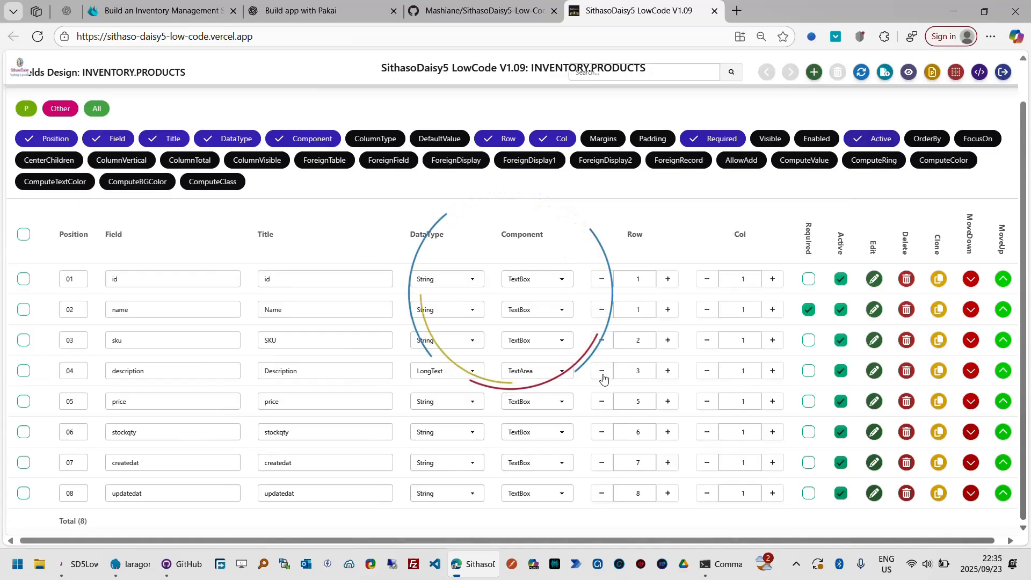
click(809, 371)
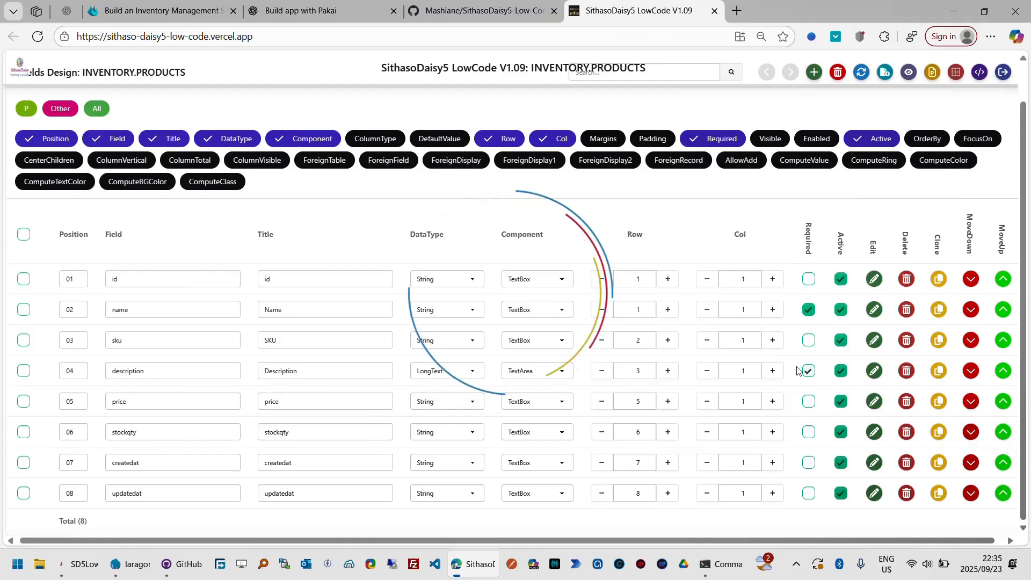
click(810, 340)
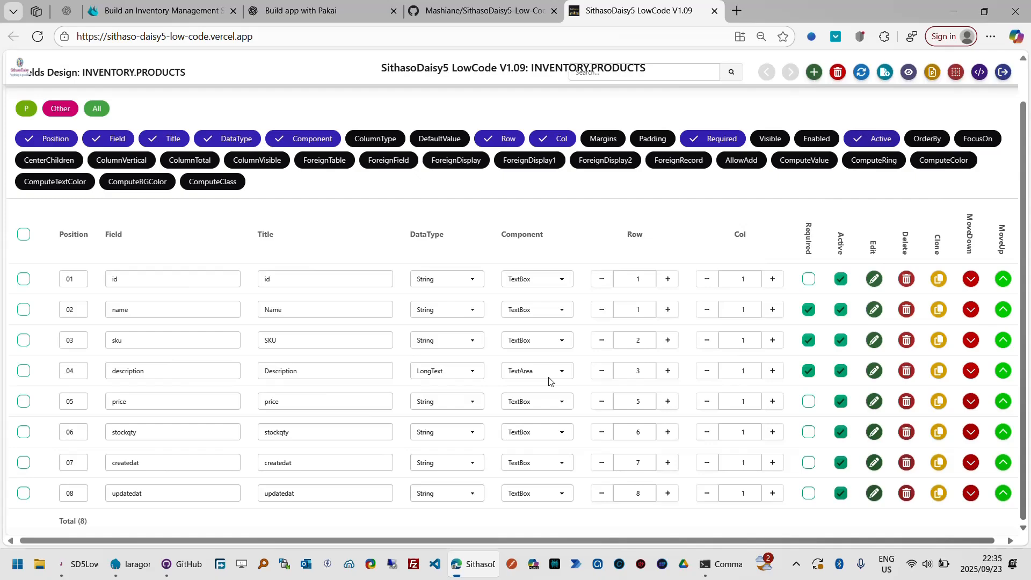
- Show the ColumnType setting and set the description field's column type to None
click(373, 141)
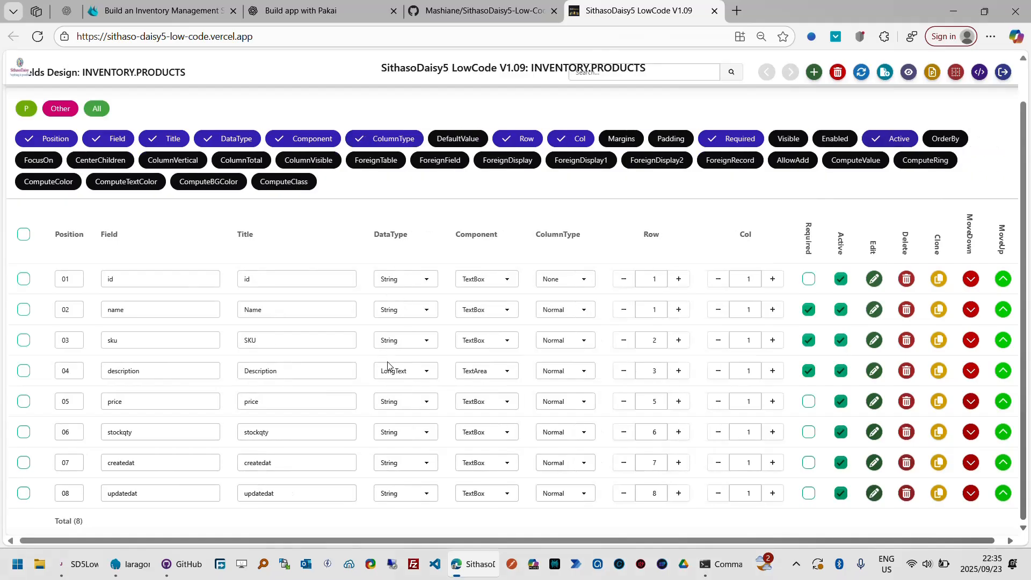
click(585, 372)
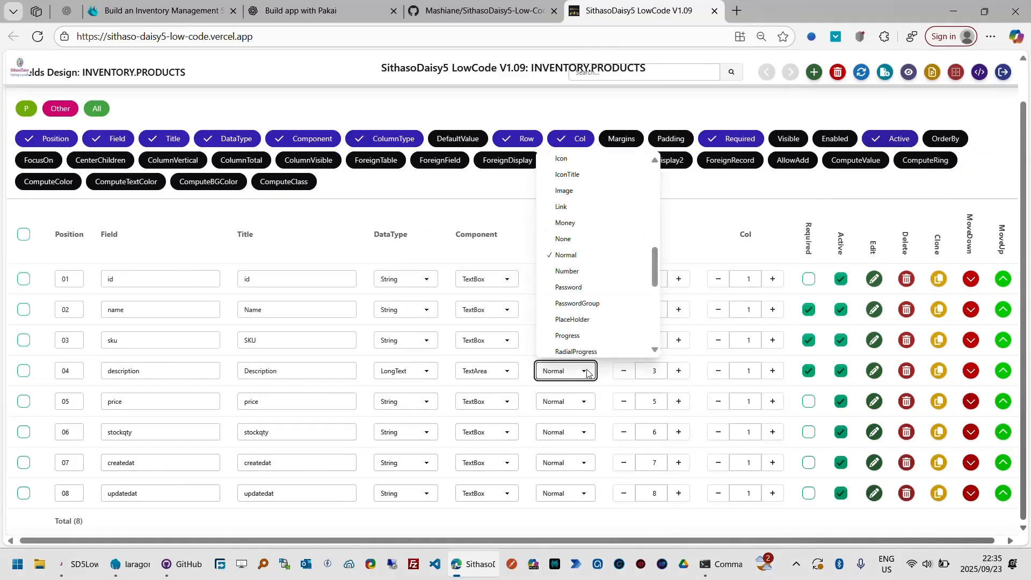
click(584, 240)
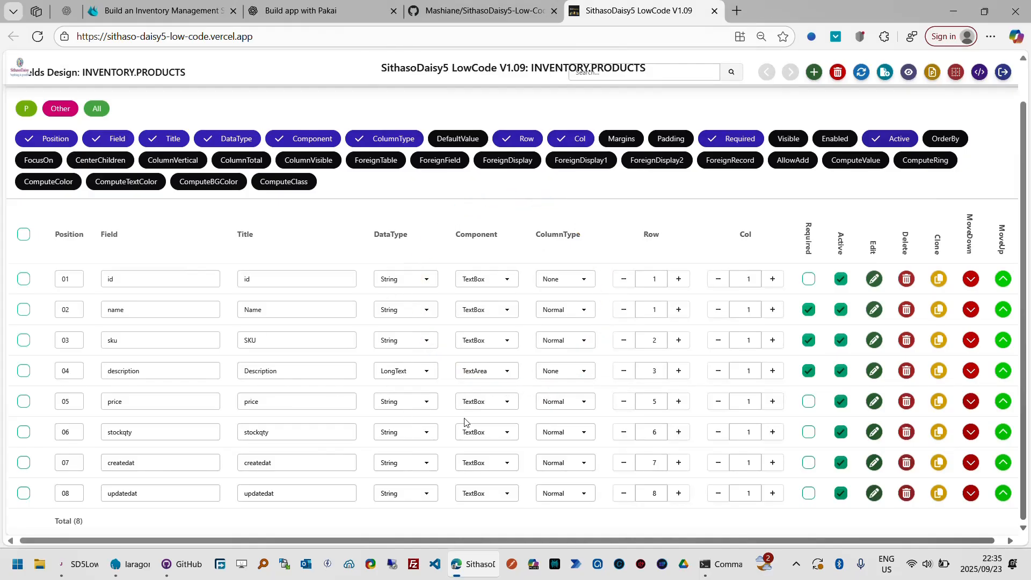
- Configure the price field with title "Price", data type Double and form row 4, and mark it as required
click(290, 401)
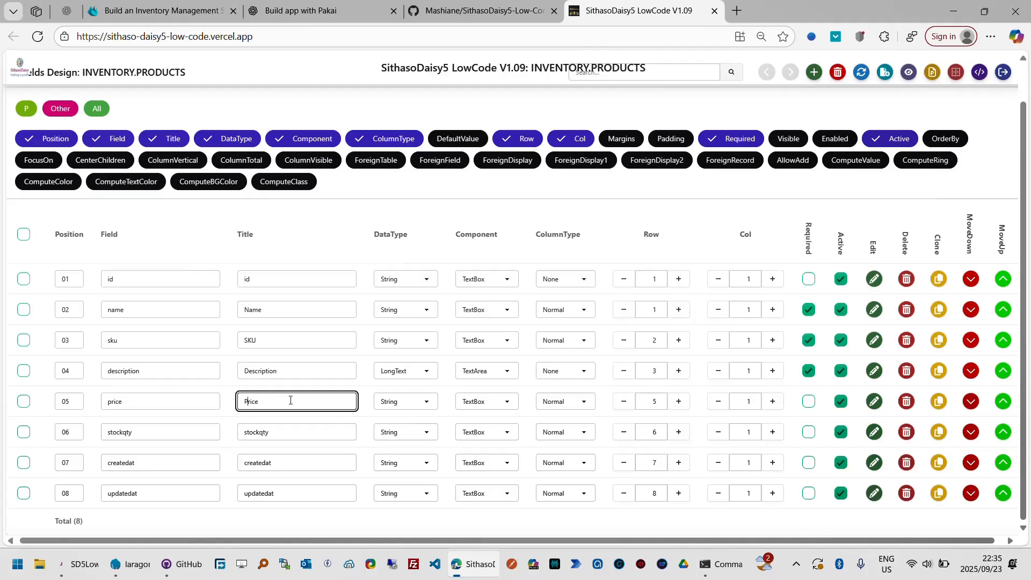
key(Tab)
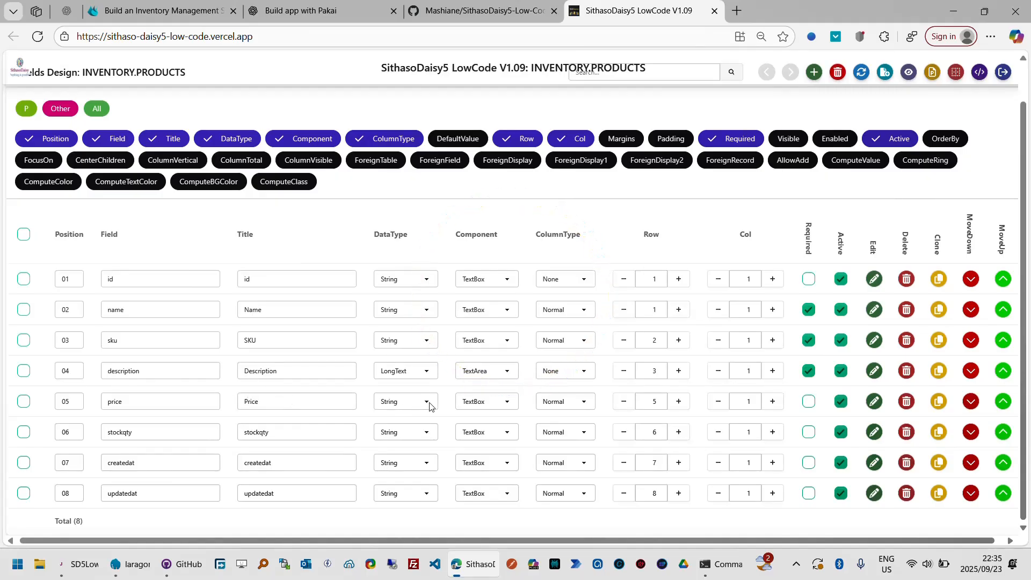
click(429, 406)
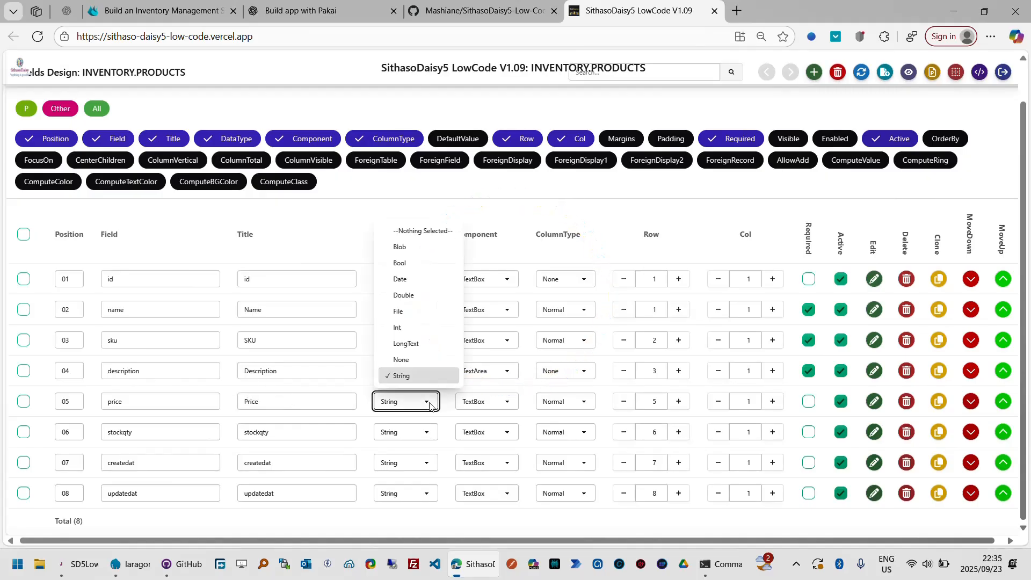
click(419, 298)
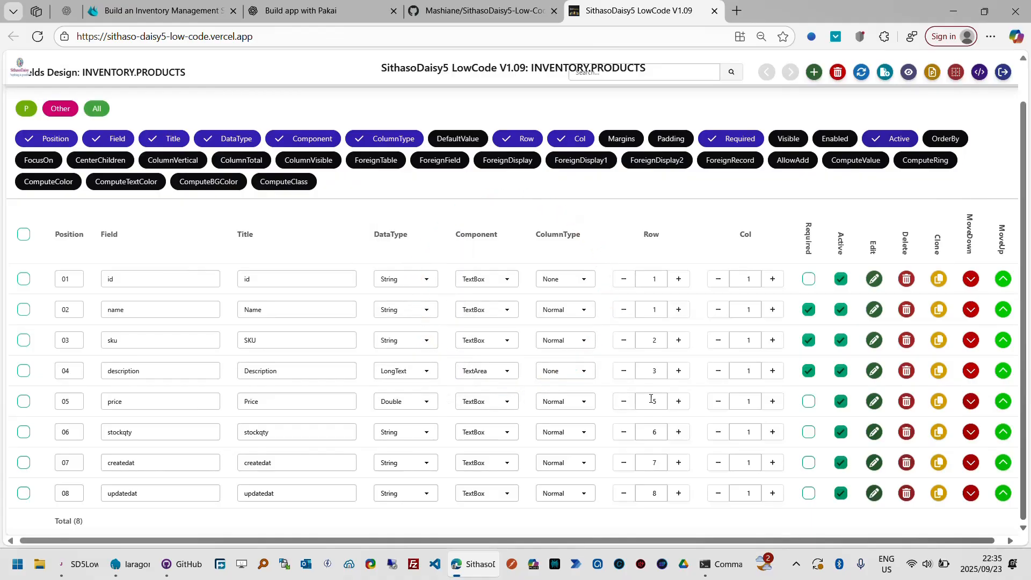
click(626, 404)
click(809, 403)
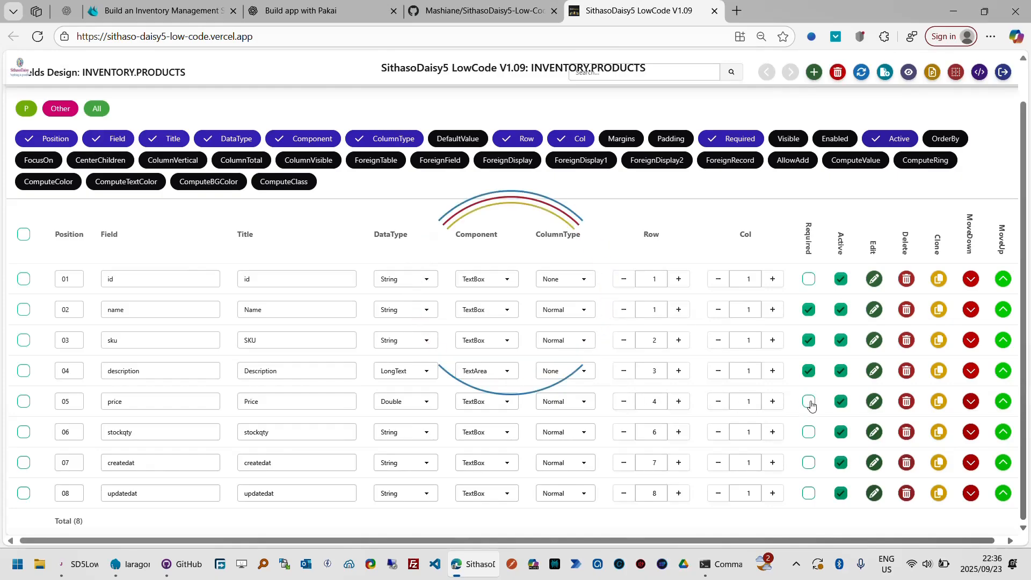
- Change the stockqty field's title to "Stock Qty" and its data type to Int
click(254, 432)
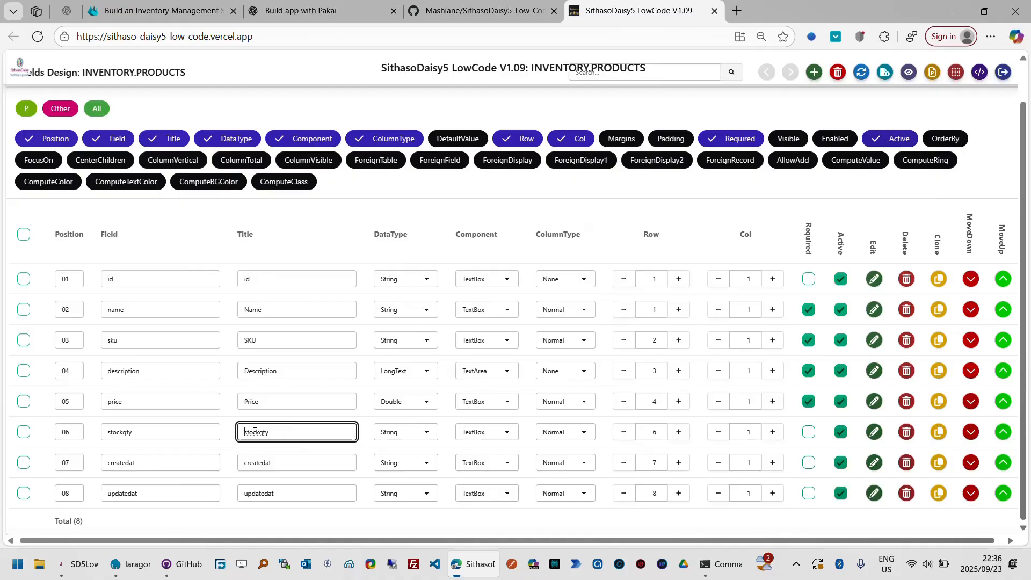
text(S)
key(shift+Right)
key(Tab)
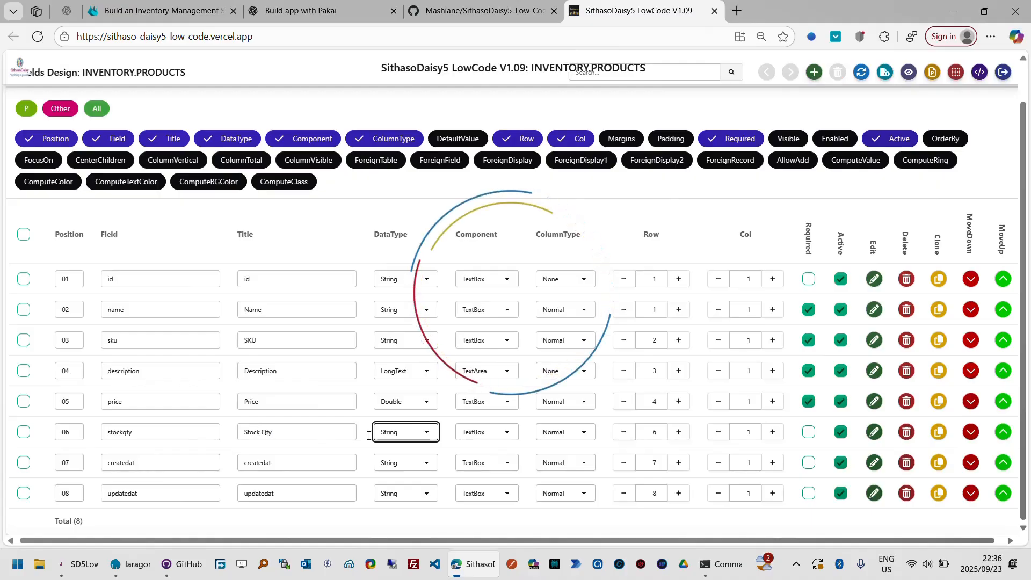
click(427, 434)
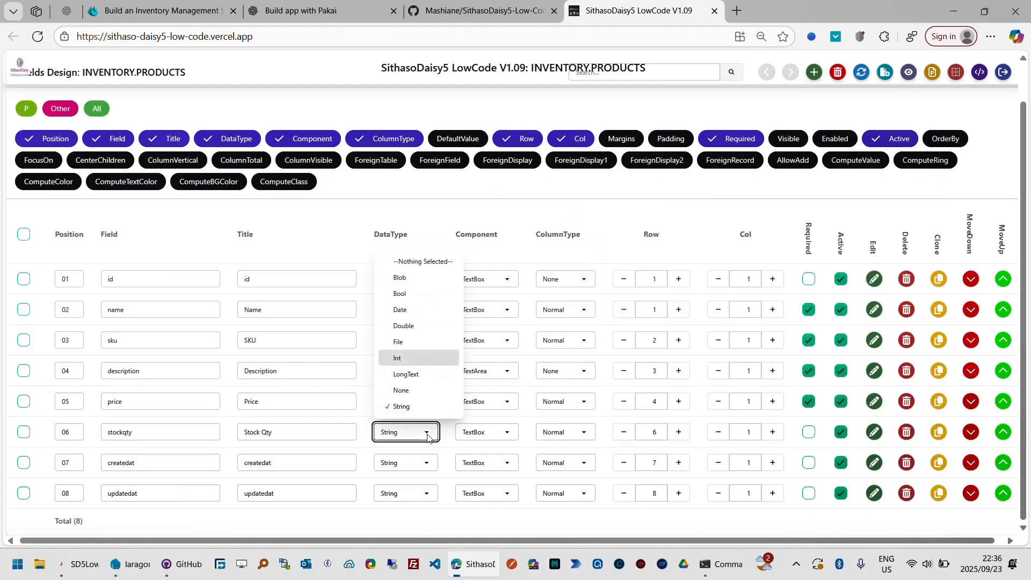
click(424, 359)
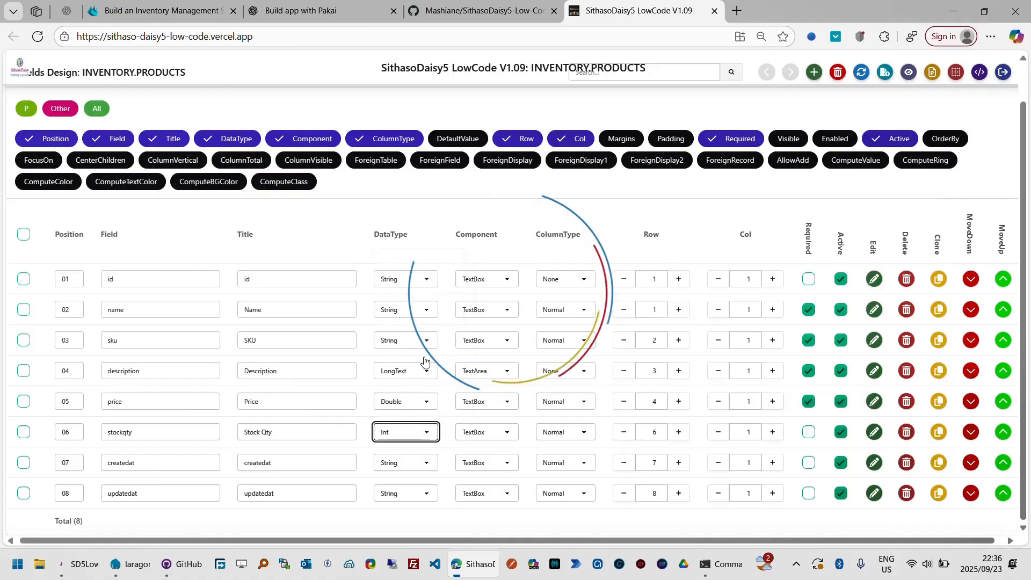
- Place the stockqty field in form row 4, column 2, and mark it as required
click(624, 433)
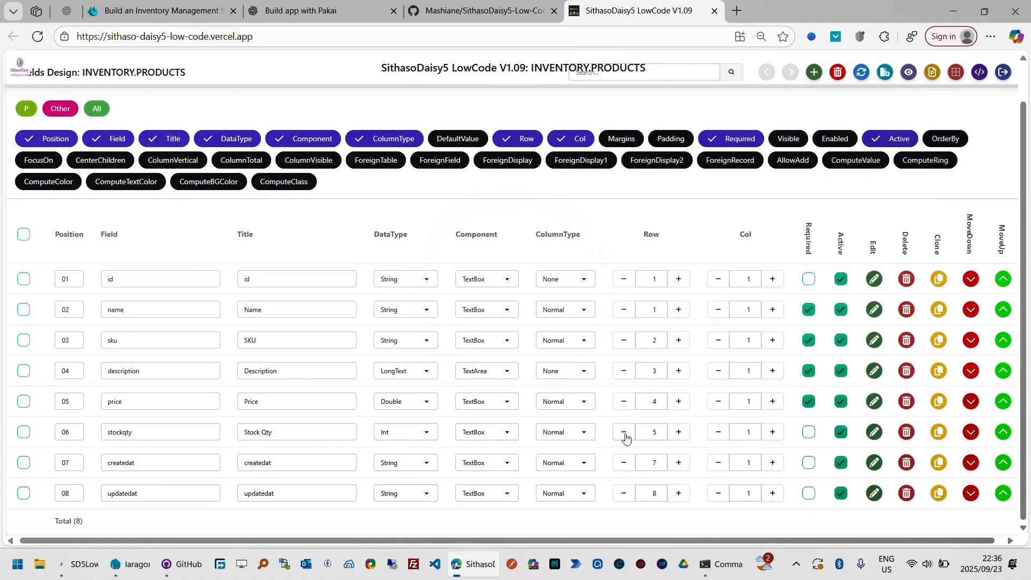
click(624, 434)
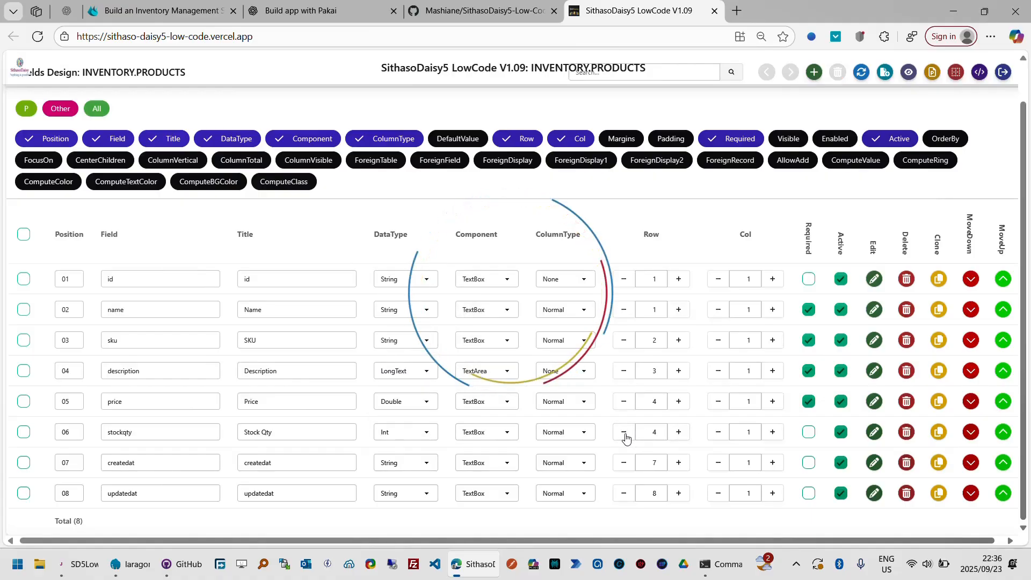
click(774, 433)
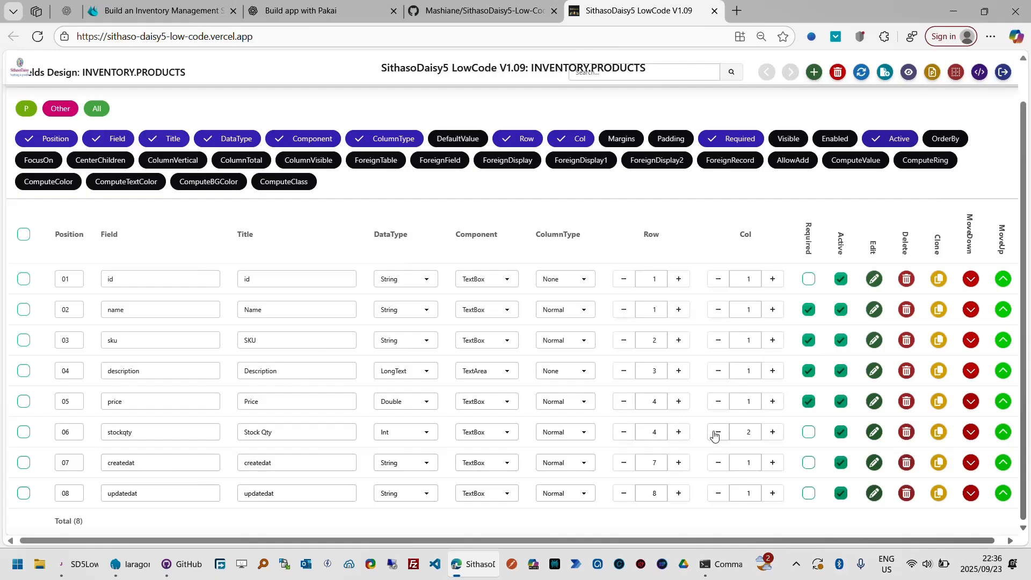
click(809, 433)
- Preview the Products page, check each field in the Add Product form, cancel it, and return to the fields design
scroll(913, 97, up, 1)
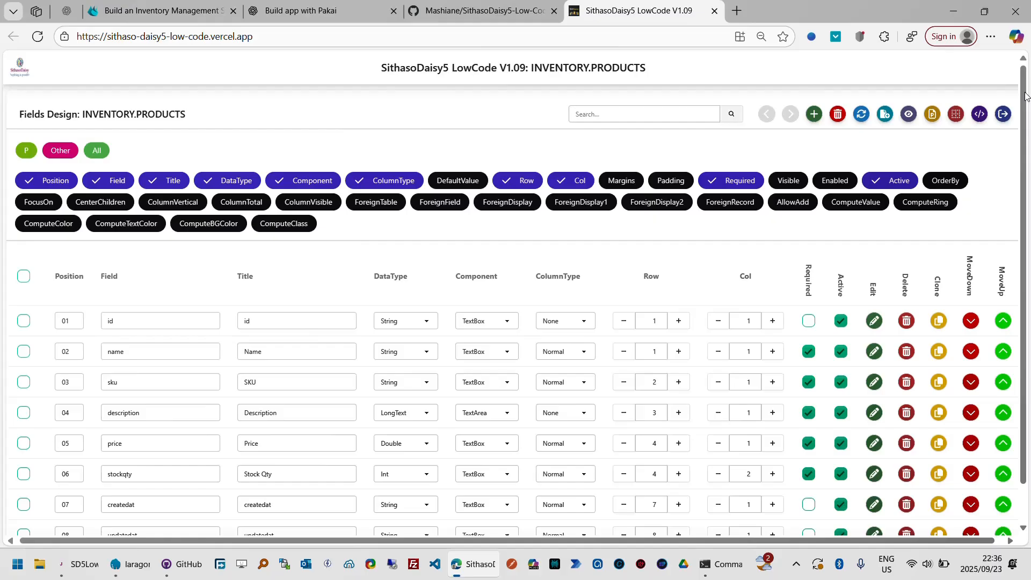
click(907, 117)
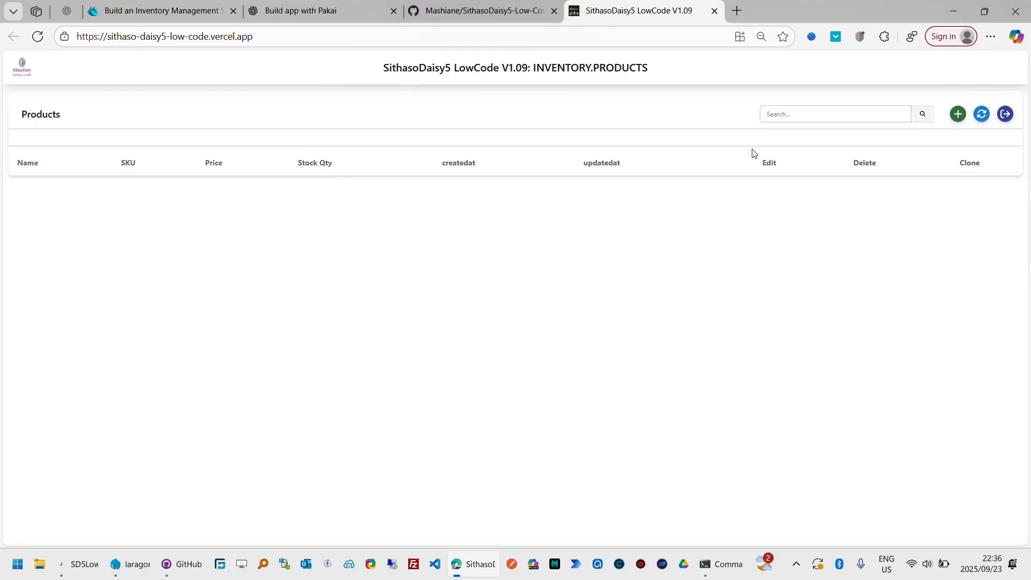
click(957, 118)
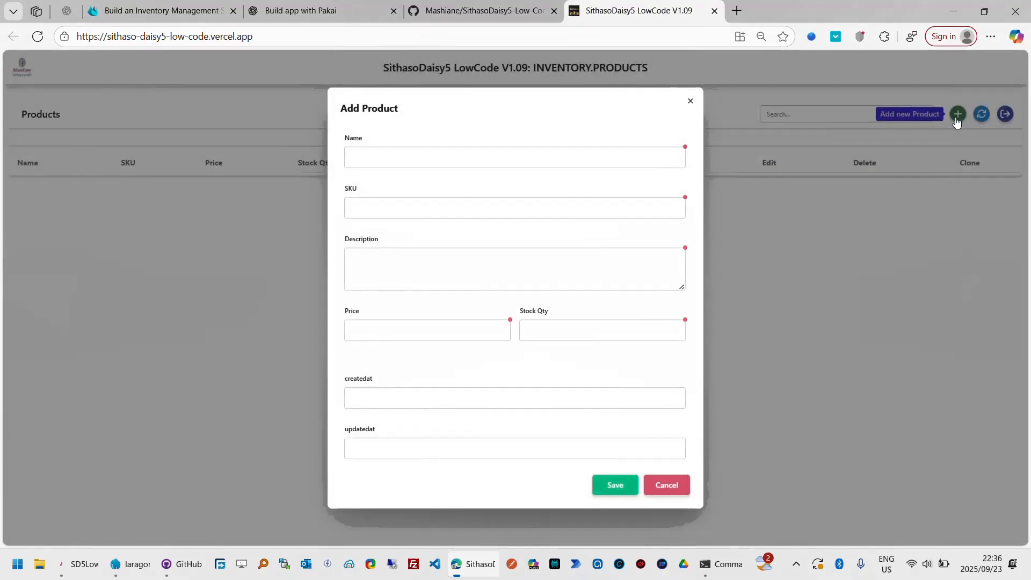
click(394, 152)
click(400, 208)
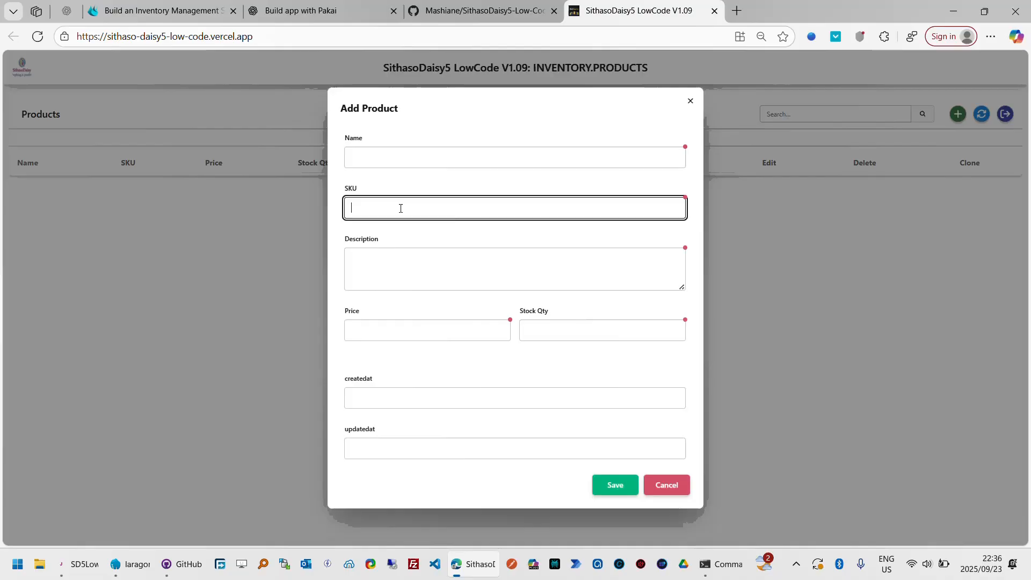
click(403, 271)
click(408, 329)
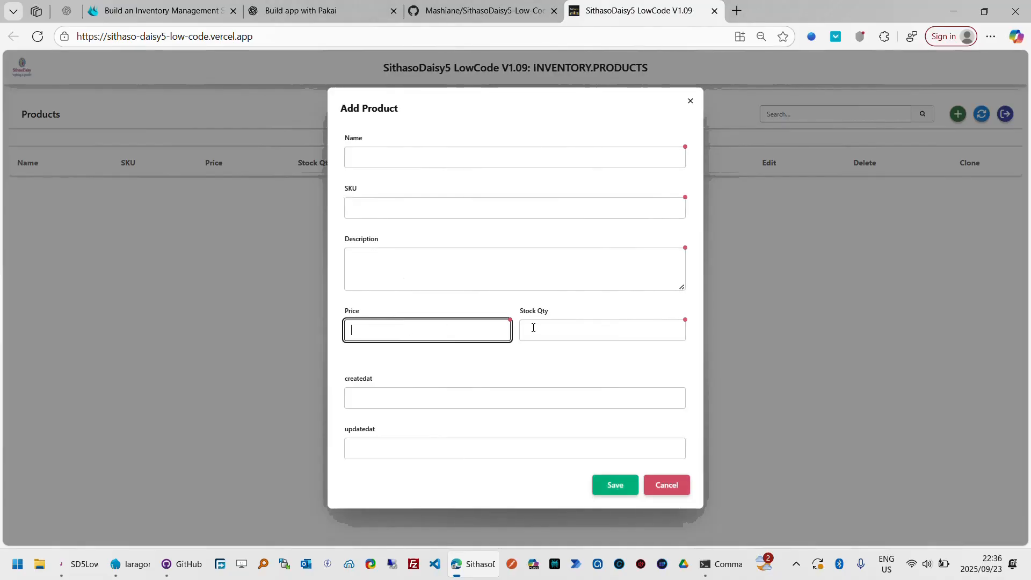
click(555, 328)
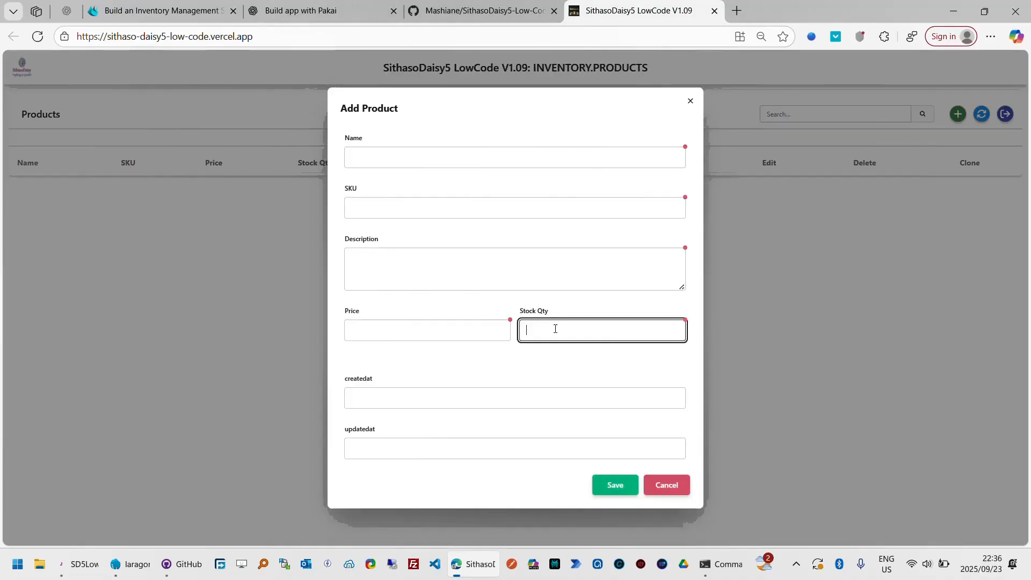
click(406, 396)
click(415, 448)
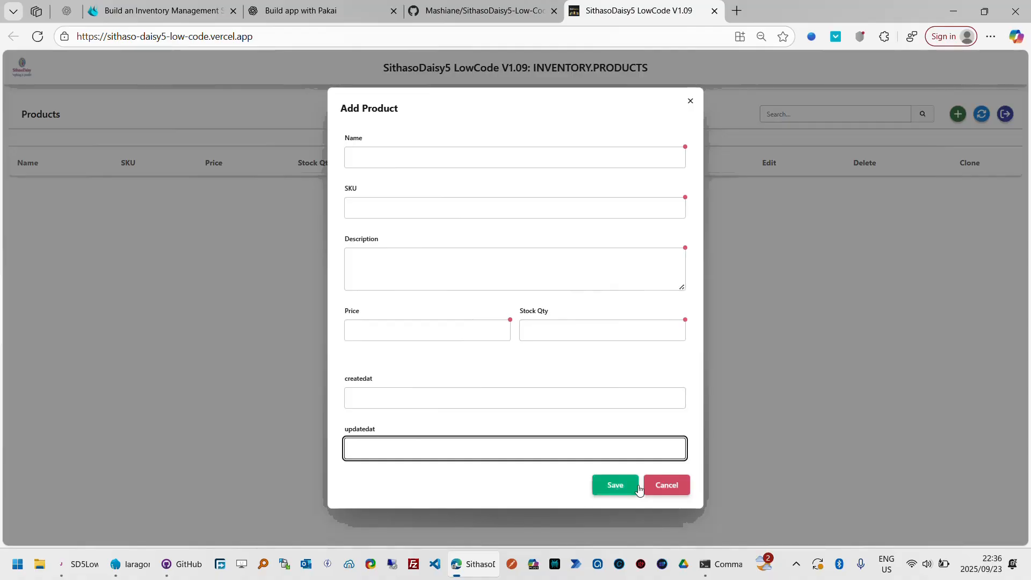
click(665, 488)
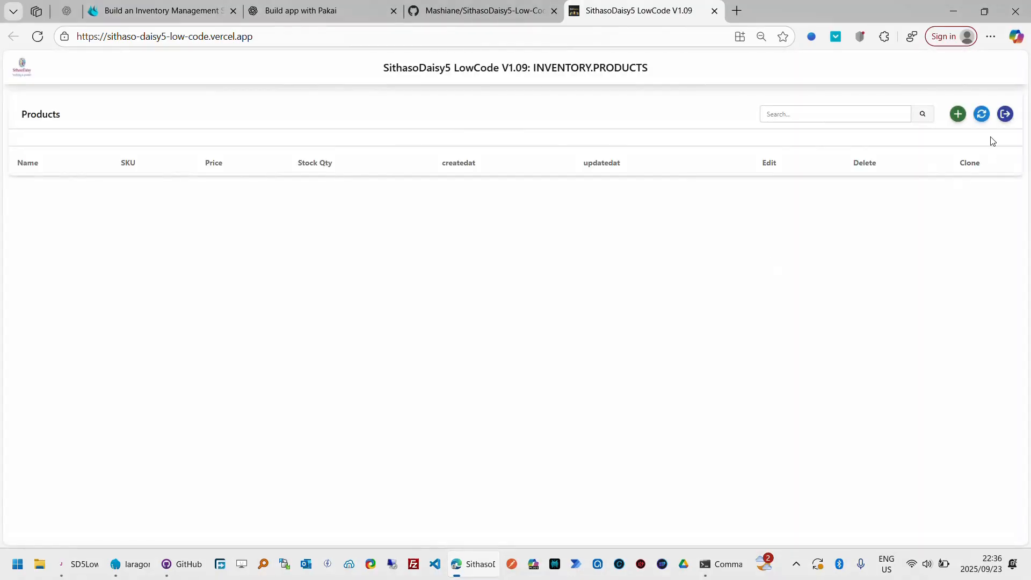
click(1005, 114)
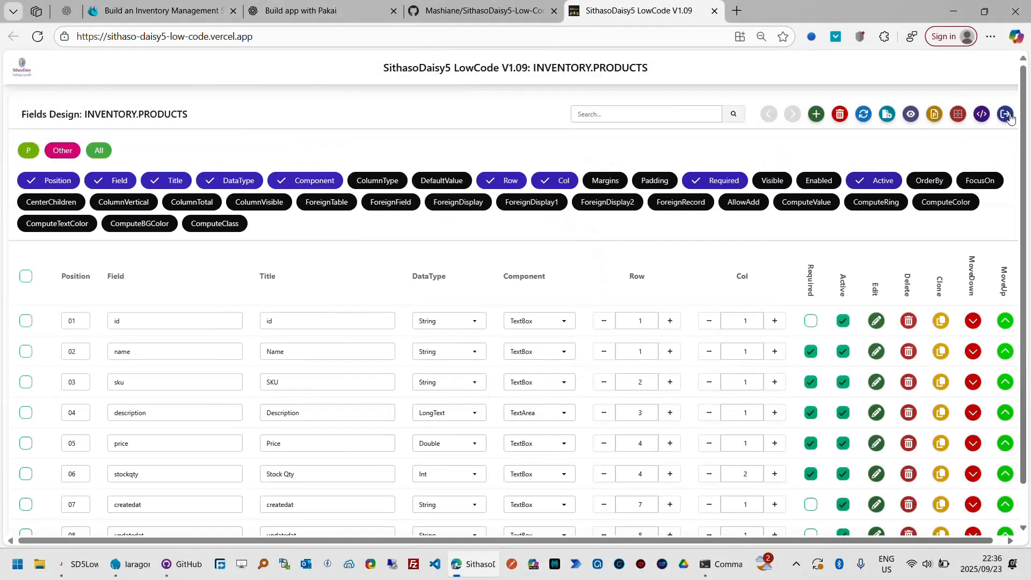
- Change the createdat field's title to "Created At" and the updatedat field's title to "Updated At"
click(1026, 505)
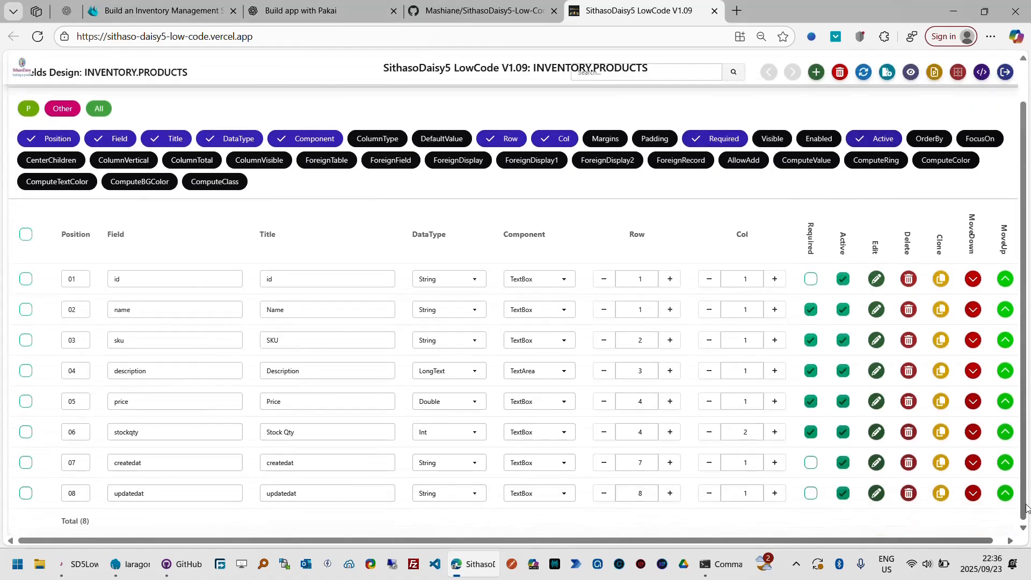
click(282, 463)
key(Delete)
text(C)
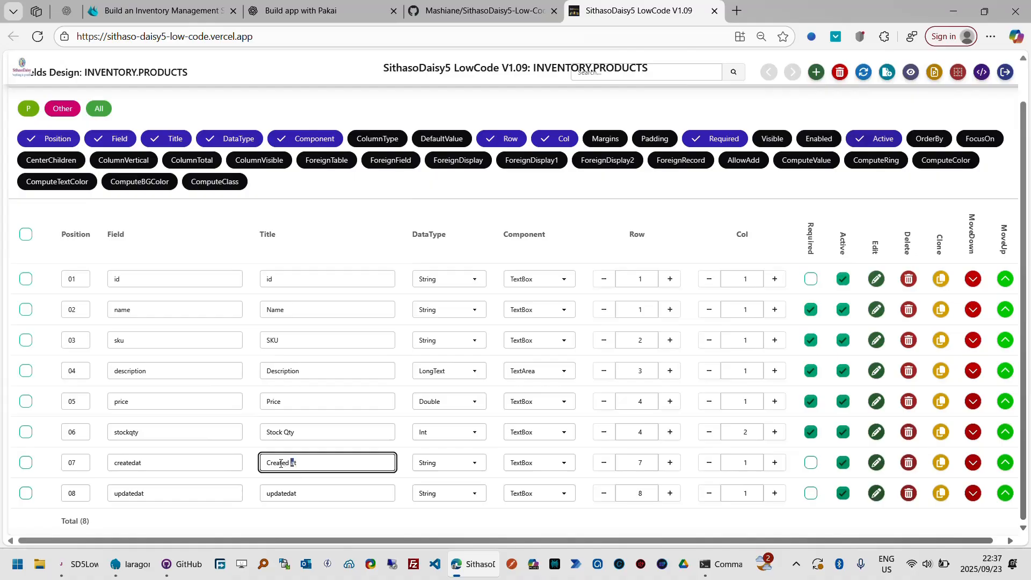
key(Tab)
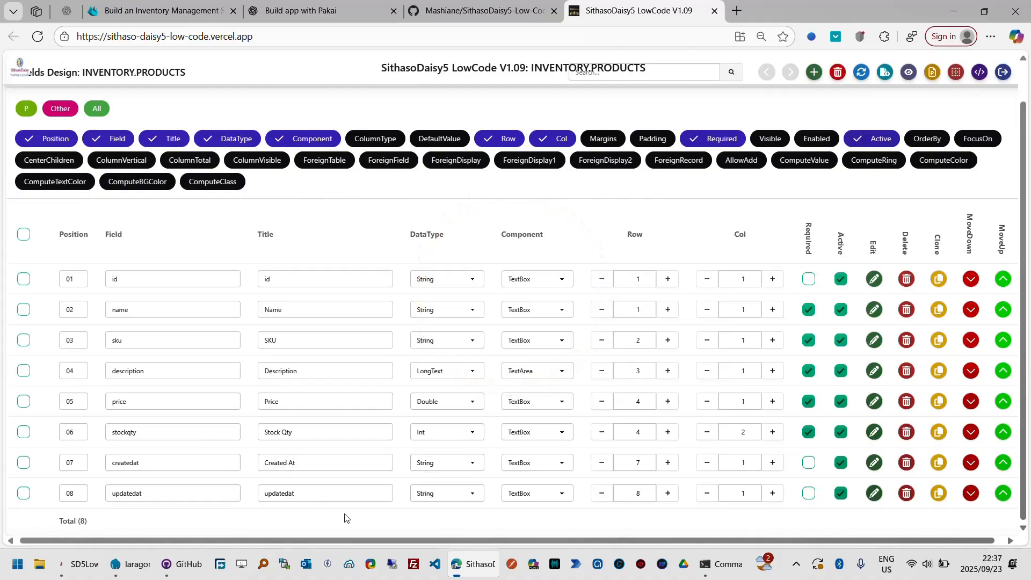
click(264, 492)
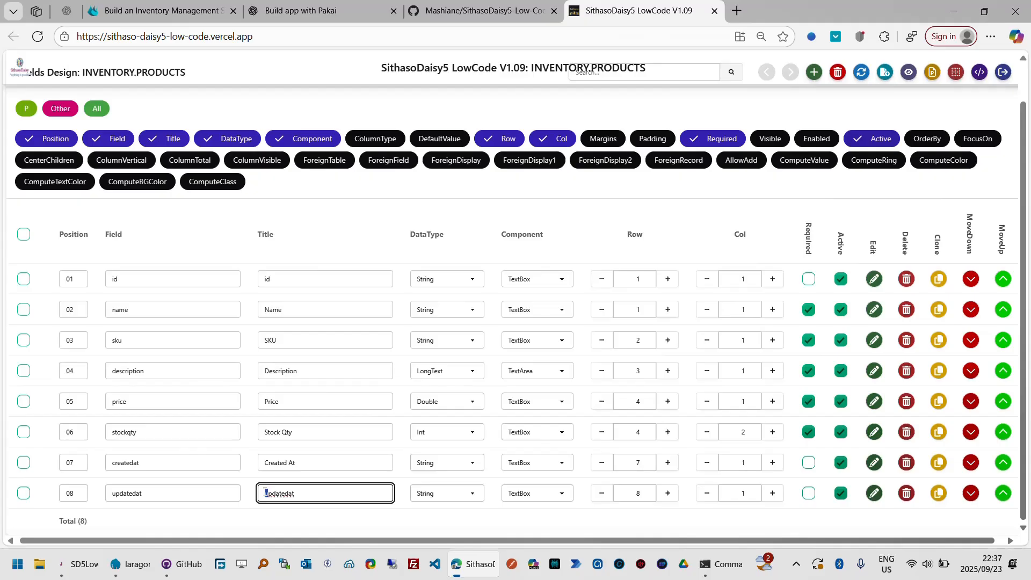
text(U)
key(Tab)
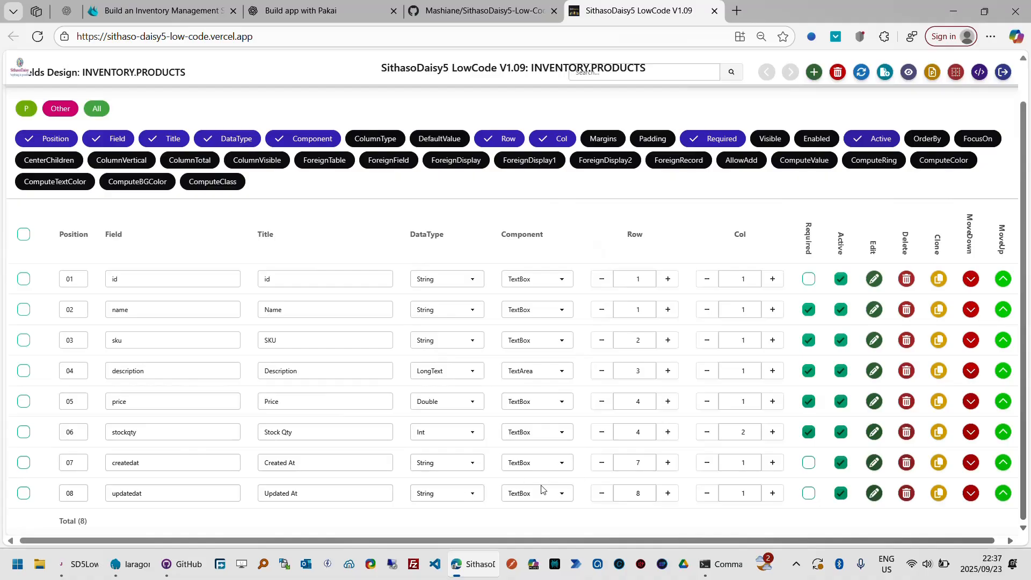
- Set the form row to 5 for both the createdat and updatedat fields
click(601, 463)
click(602, 466)
click(603, 494)
click(602, 495)
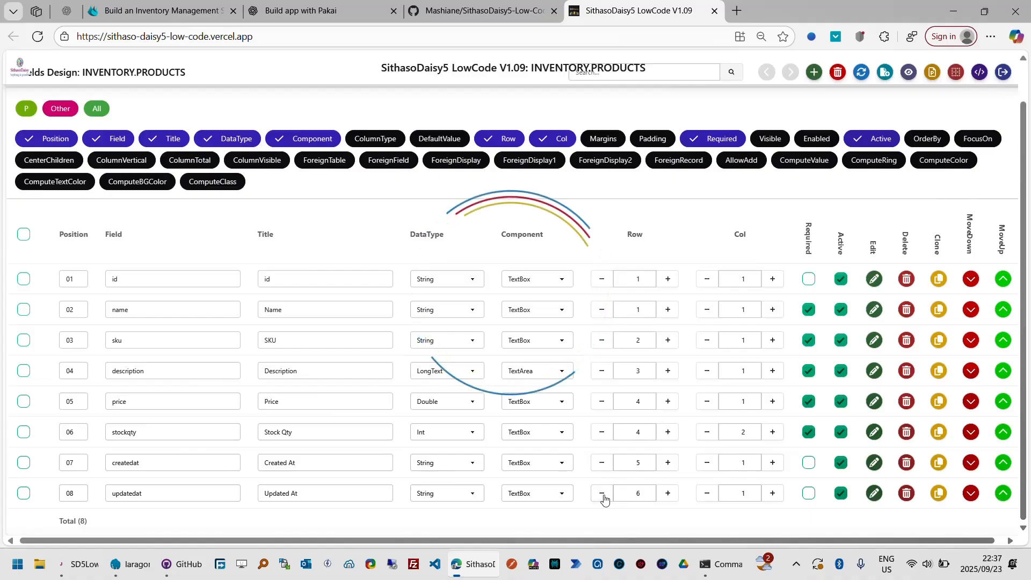
click(603, 494)
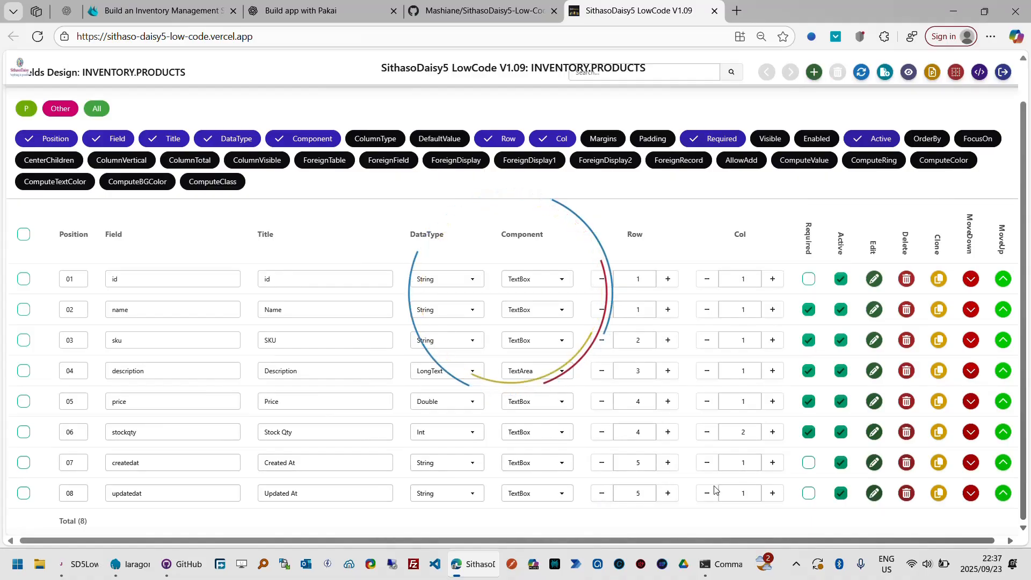
- Set the updatedat field's form column to 2 and mark the createdat field as required
click(773, 495)
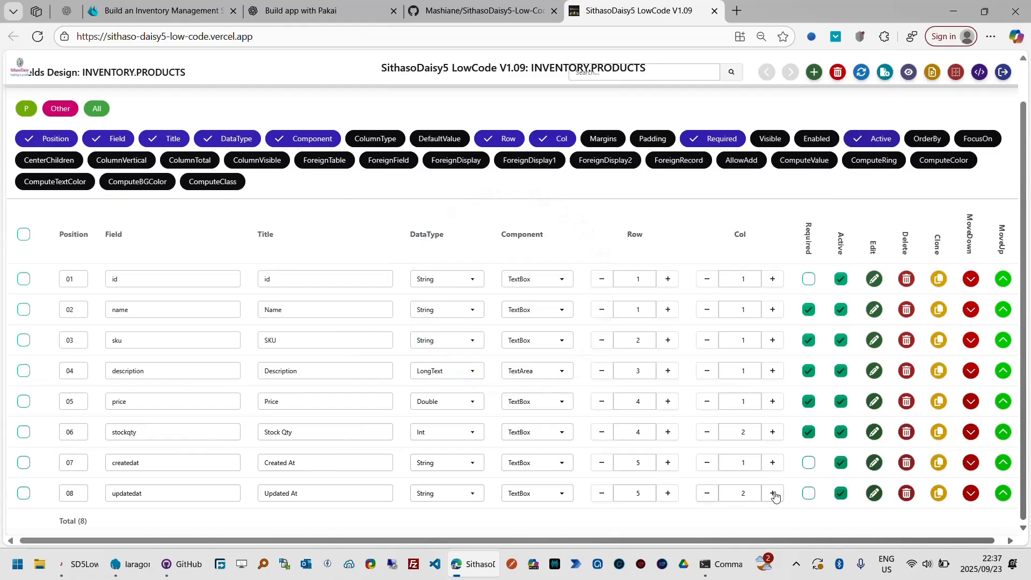
click(809, 464)
- Display the Visible, ColumnType and ColumnVisible settings, and turn off ColumnVisible for the createdat and updatedat fields
click(772, 139)
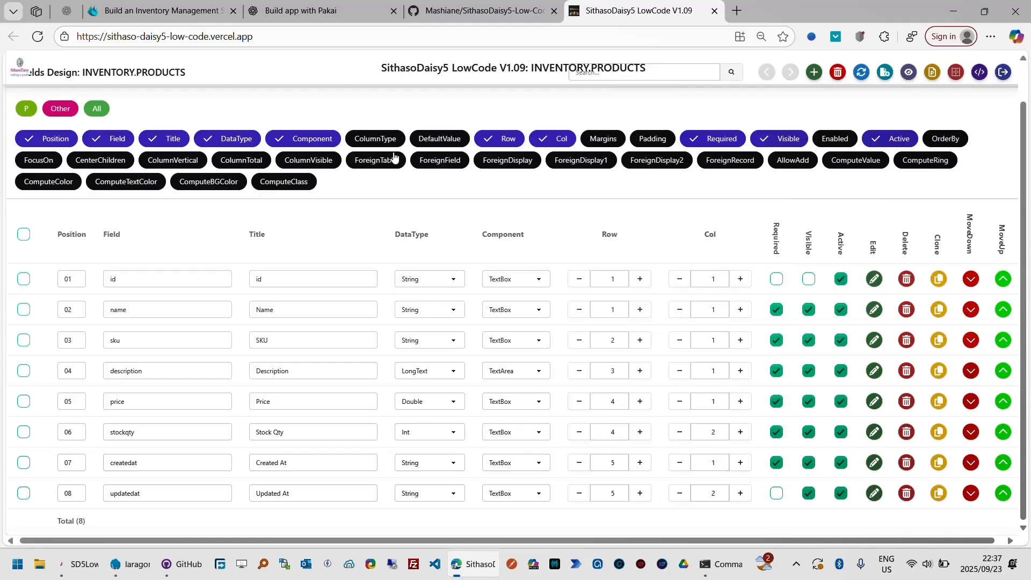
click(383, 141)
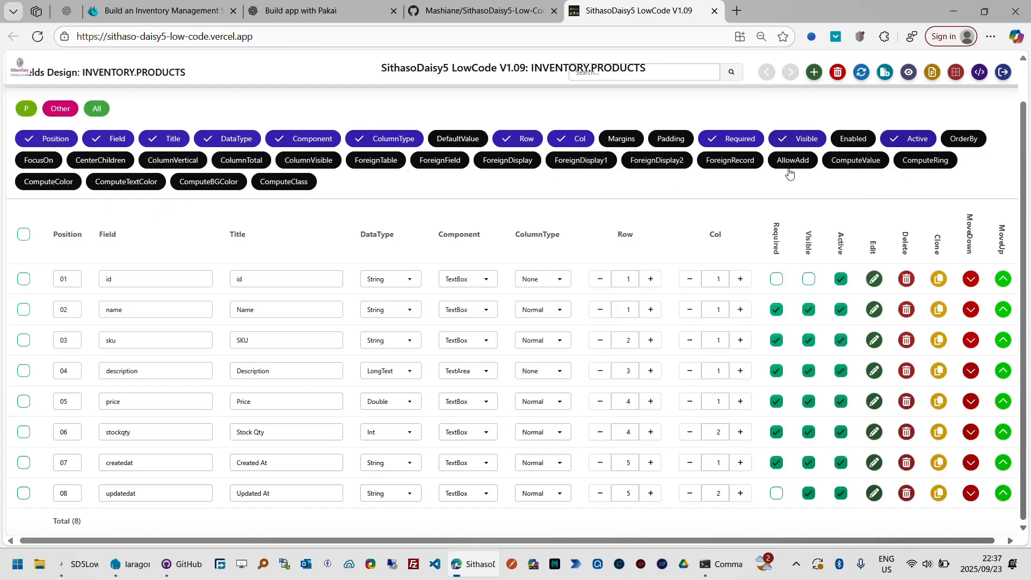
click(328, 162)
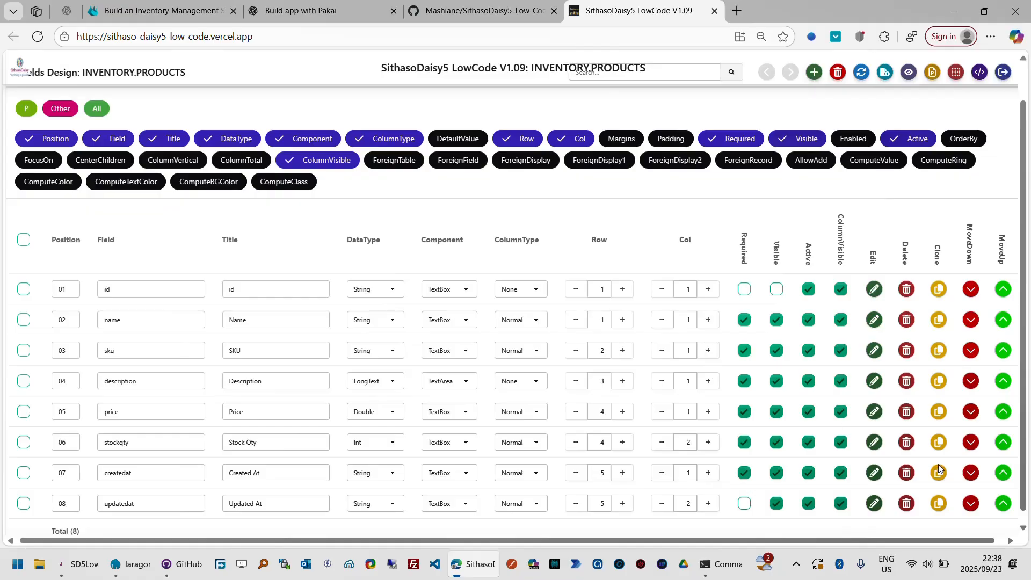
click(842, 473)
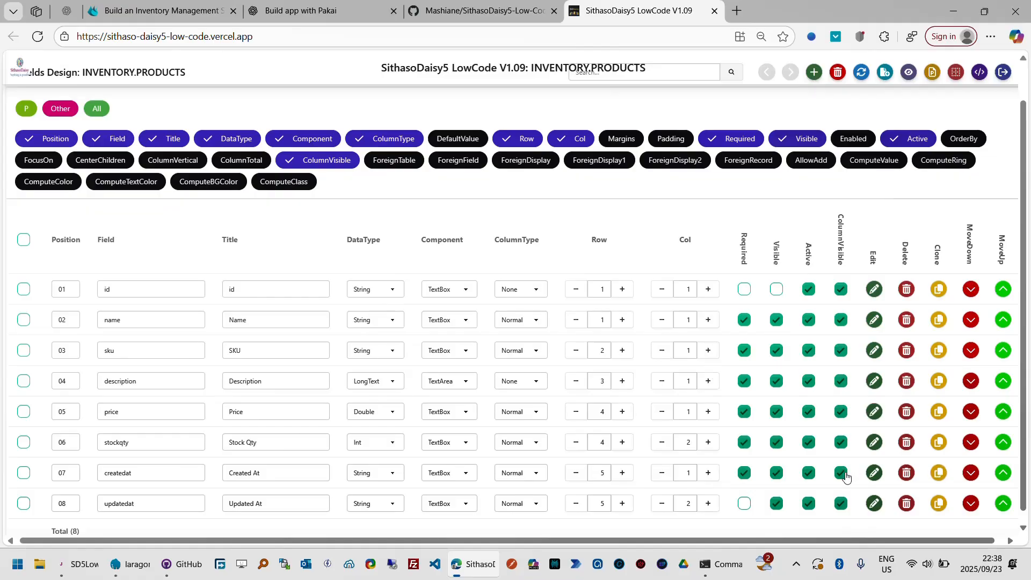
click(841, 505)
- Set the description field's column type to Normal and turn off its ColumnVisible option
click(542, 386)
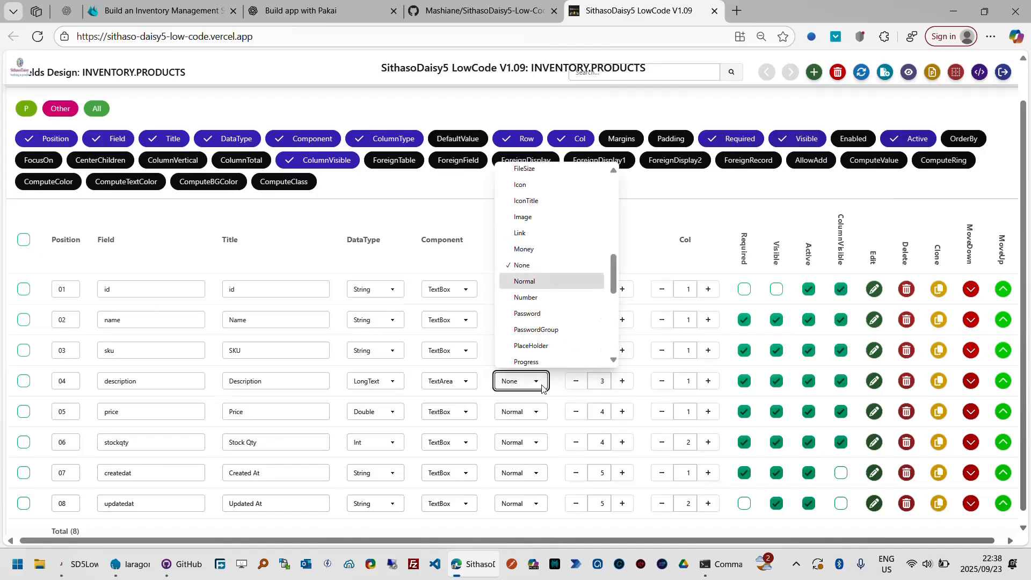
click(540, 288)
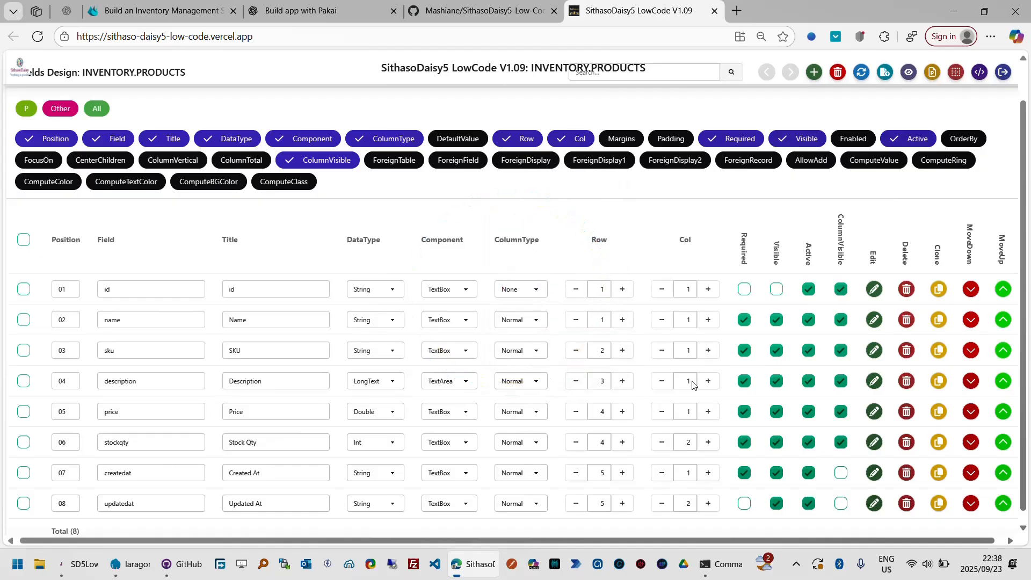
click(842, 382)
- Preview the Products page, check every field from Name to Updated At in the Add Product form, and close the form
scroll(1026, 88, up, 1)
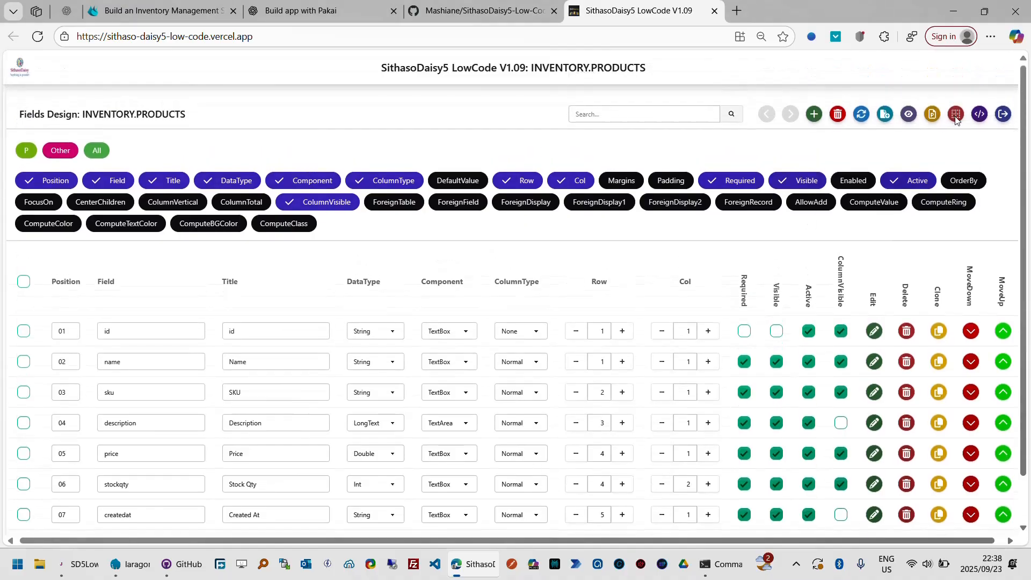
click(911, 116)
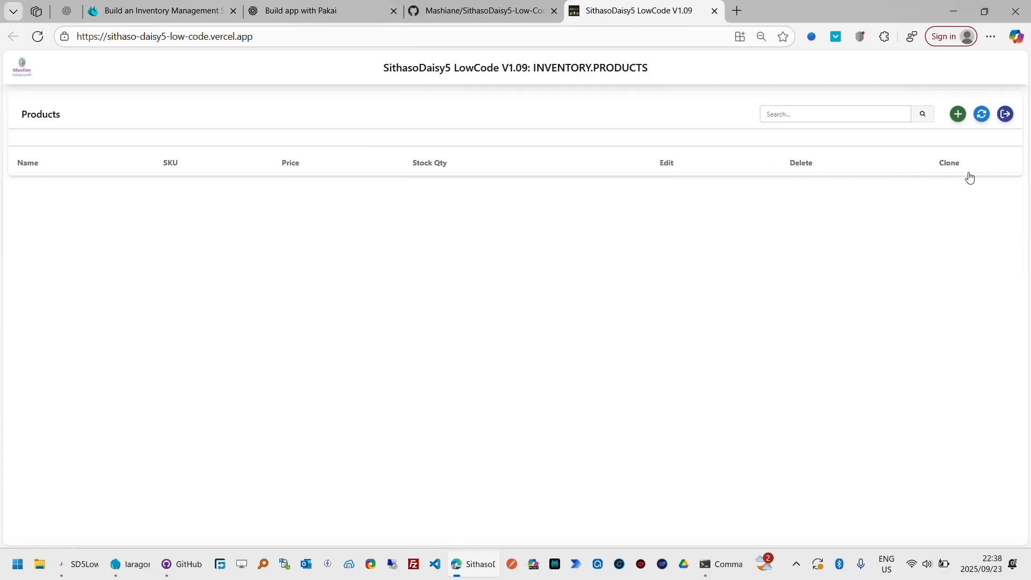
click(959, 114)
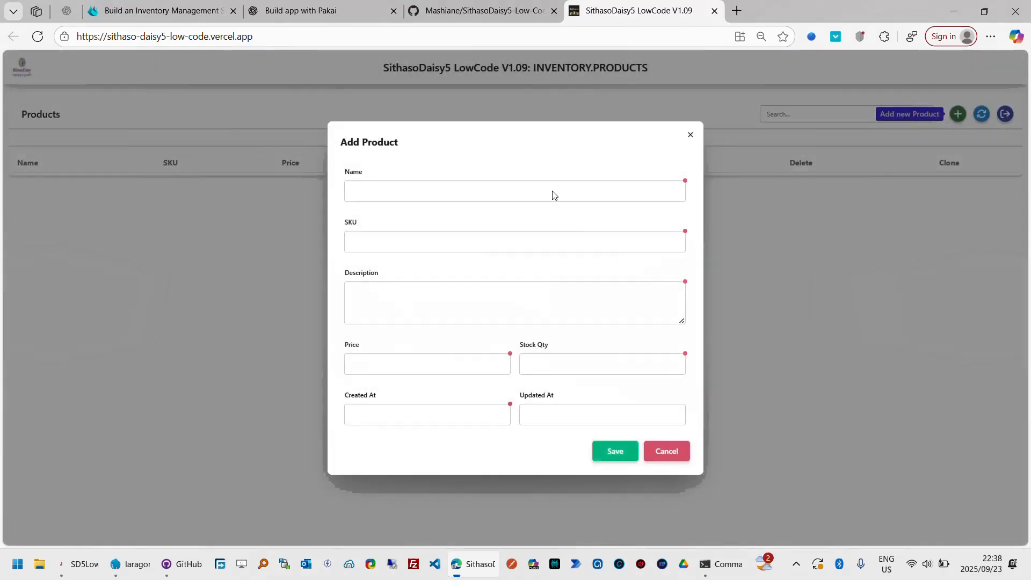
click(479, 190)
click(459, 241)
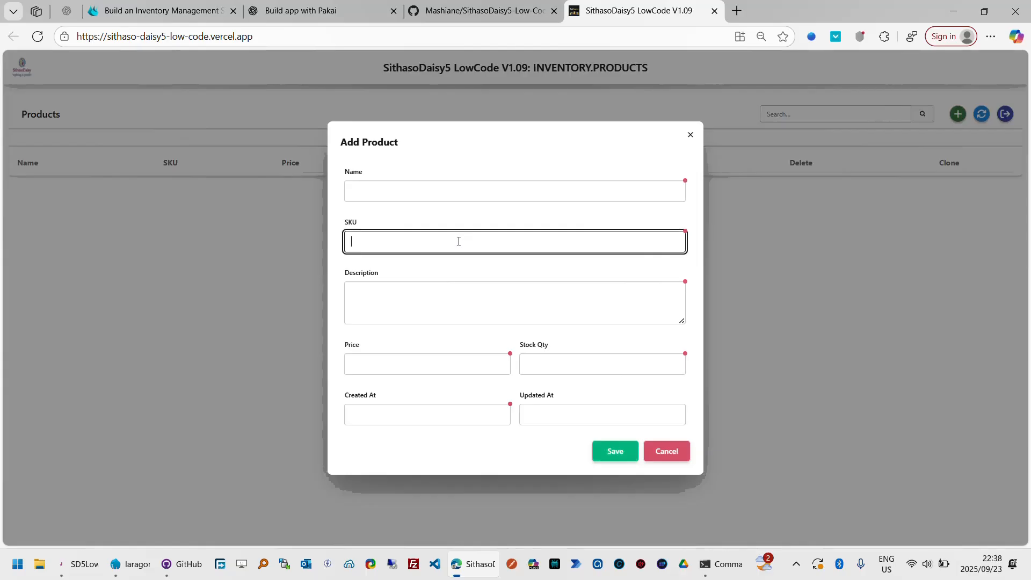
click(455, 306)
click(454, 358)
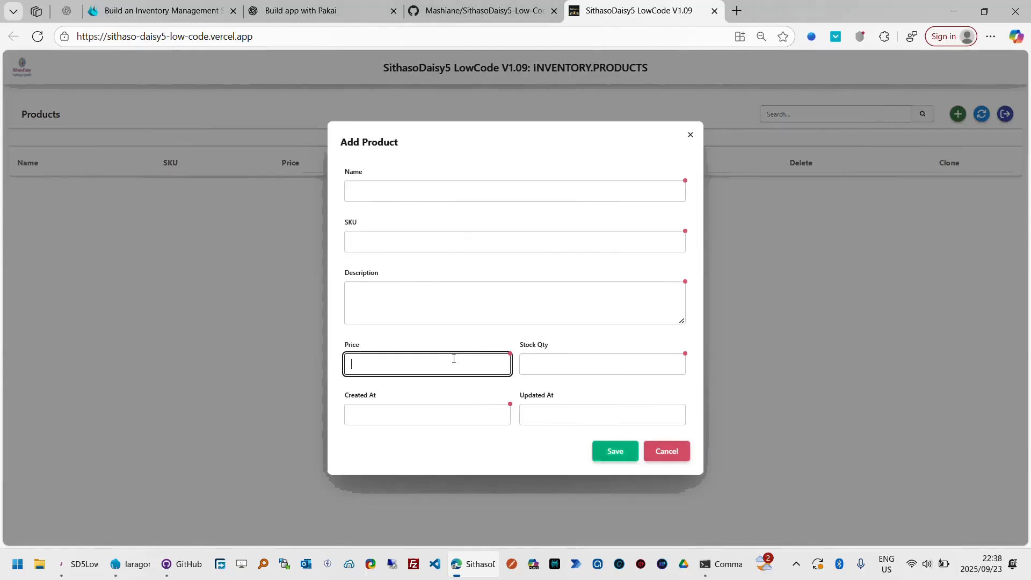
click(565, 356)
click(455, 412)
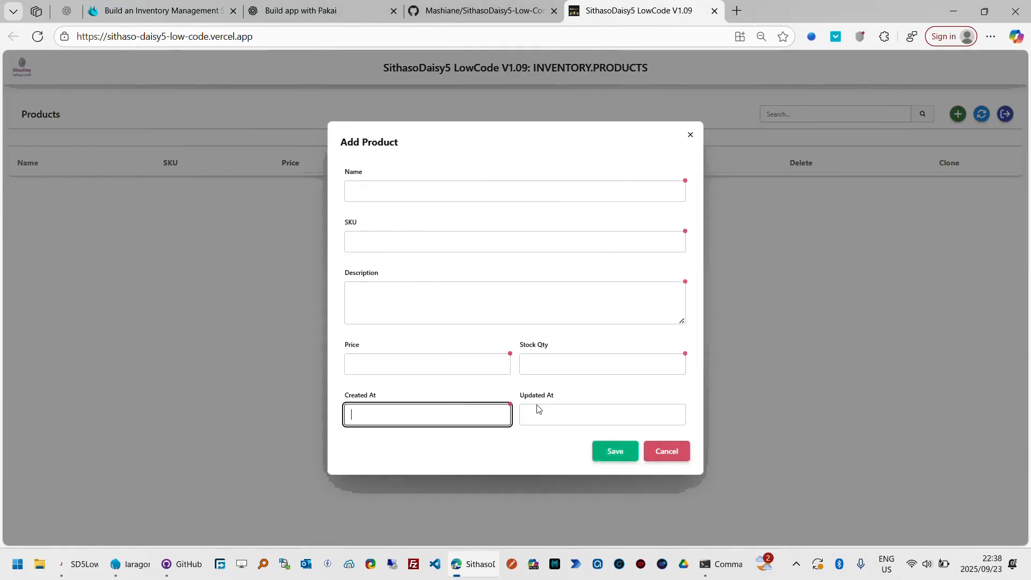
click(569, 411)
click(616, 453)
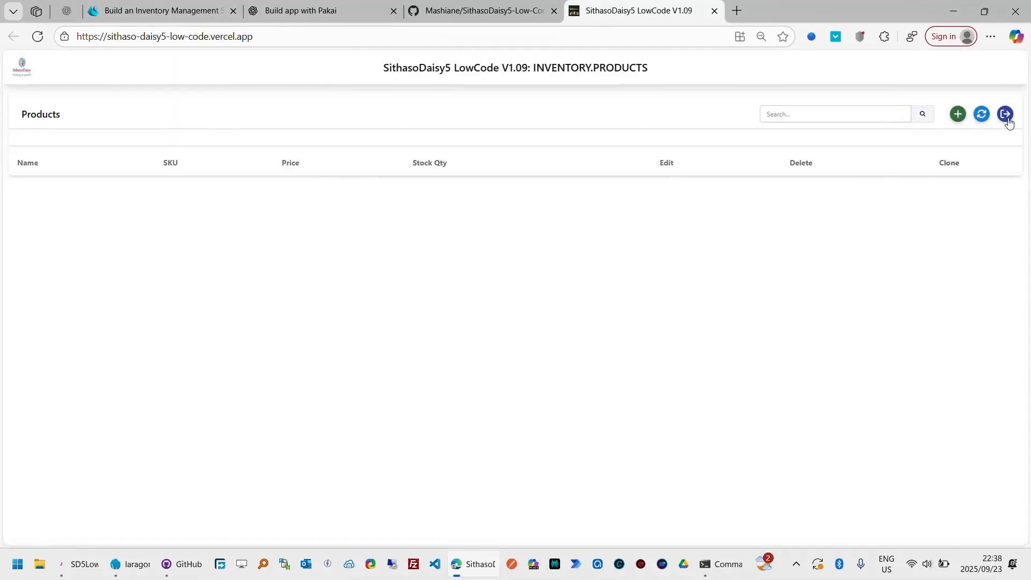
- Return to the INVENTORY table design and enable UseSideBar and UseModalCard for the products table
click(1008, 120)
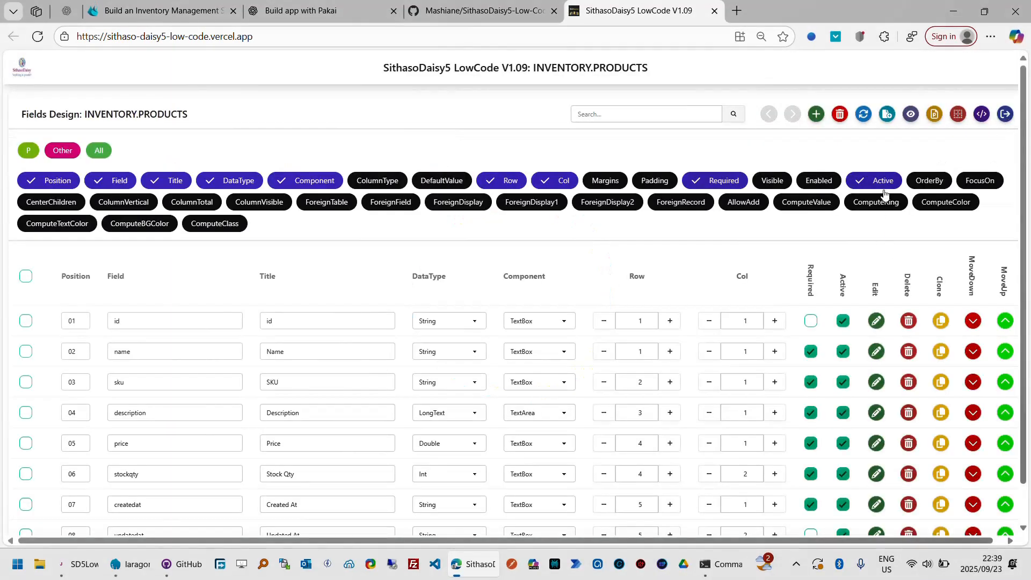
click(1006, 116)
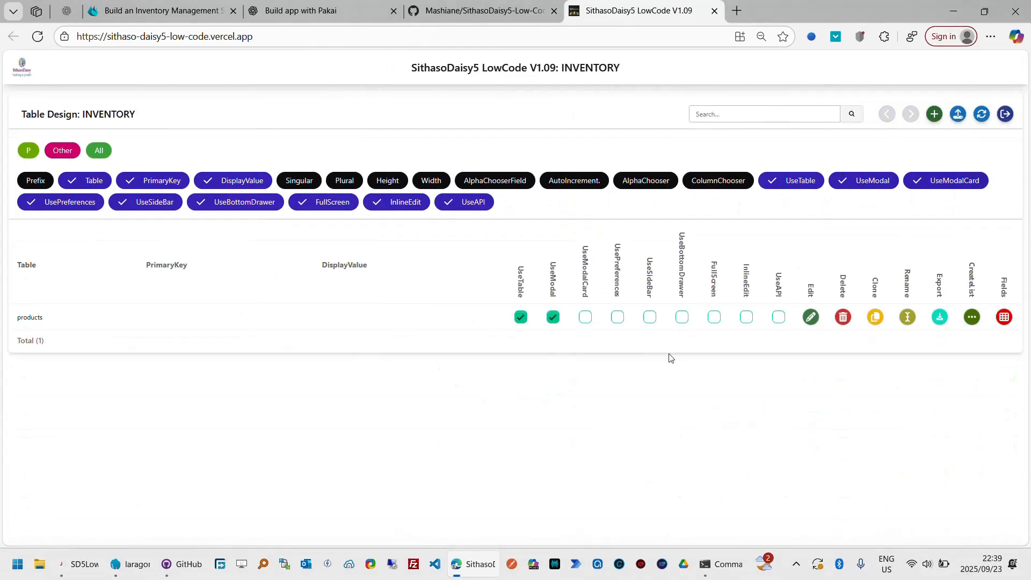
click(650, 318)
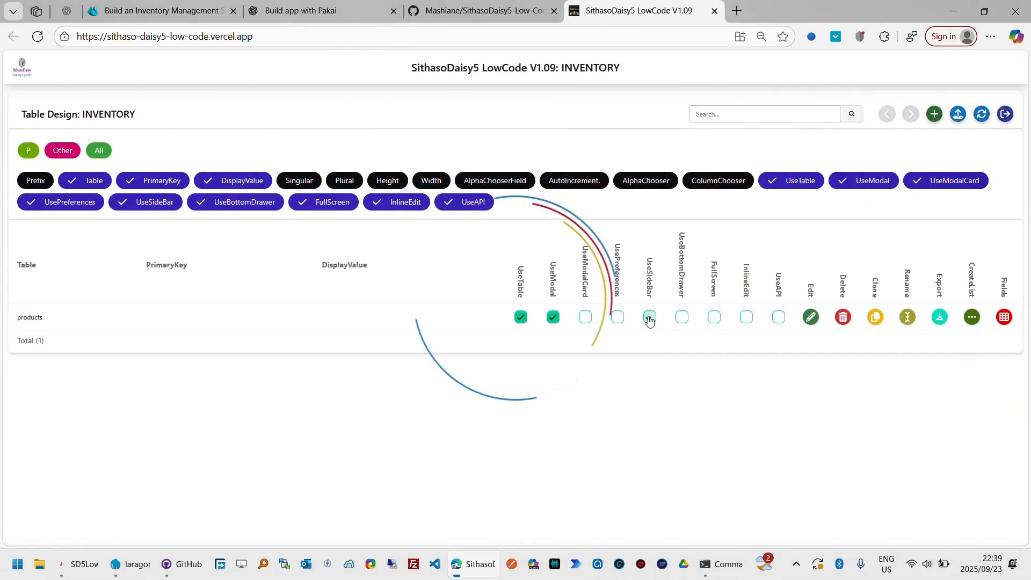
click(588, 318)
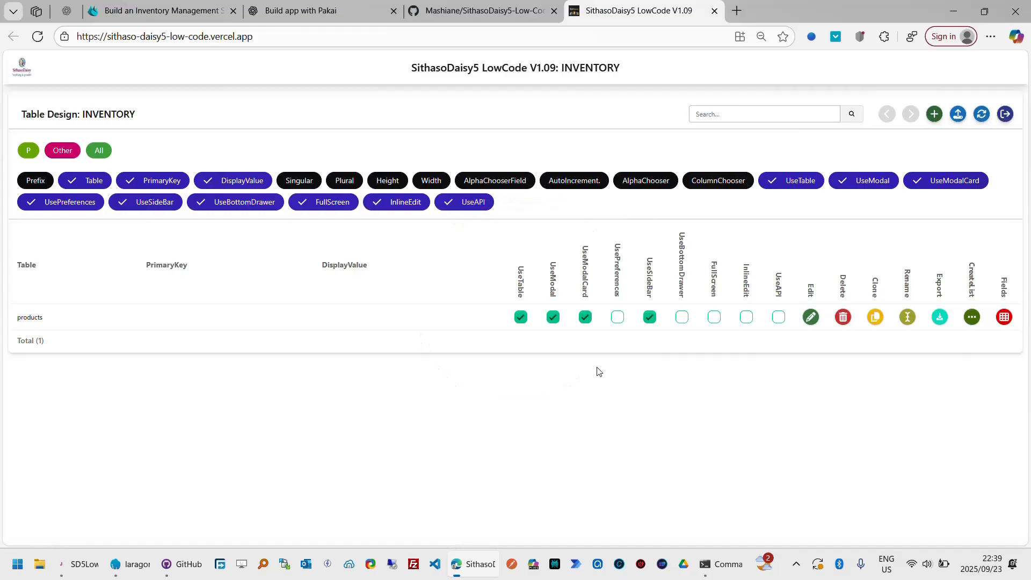
- Open the products fields design, preview the page, and check each field of the Add Product form in its side bar layout
click(1005, 318)
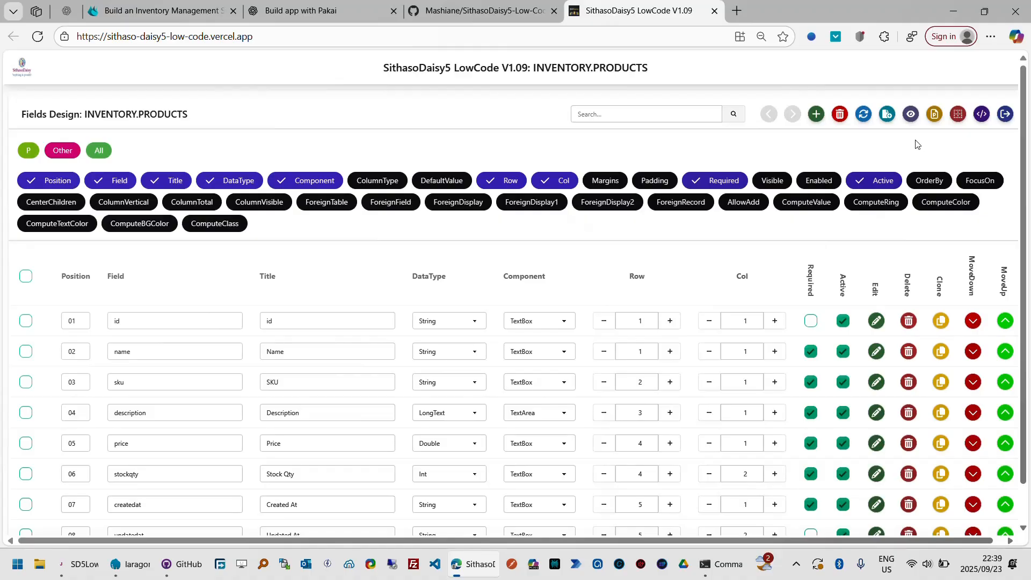
click(911, 114)
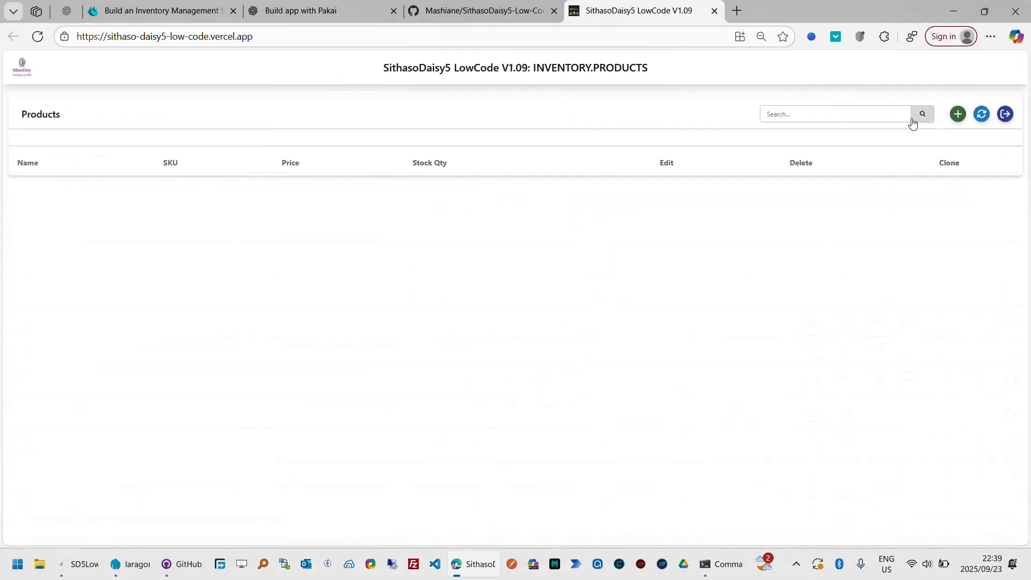
click(959, 118)
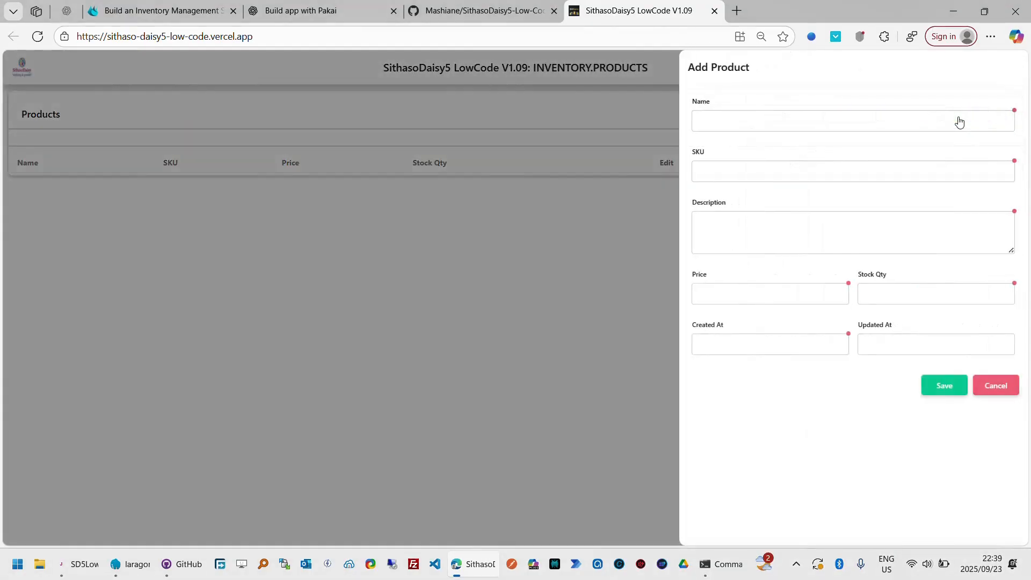
click(859, 118)
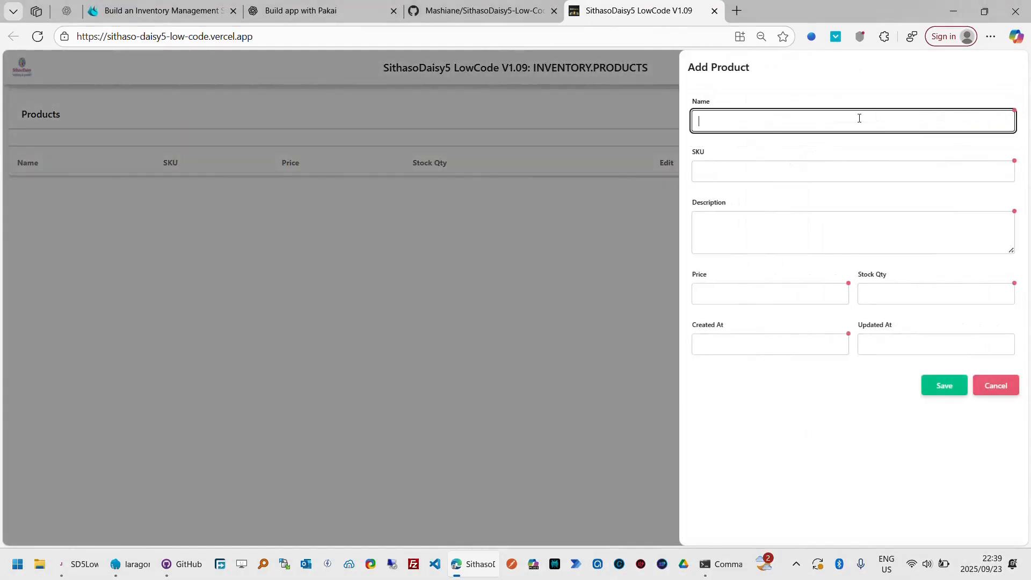
click(798, 170)
click(804, 229)
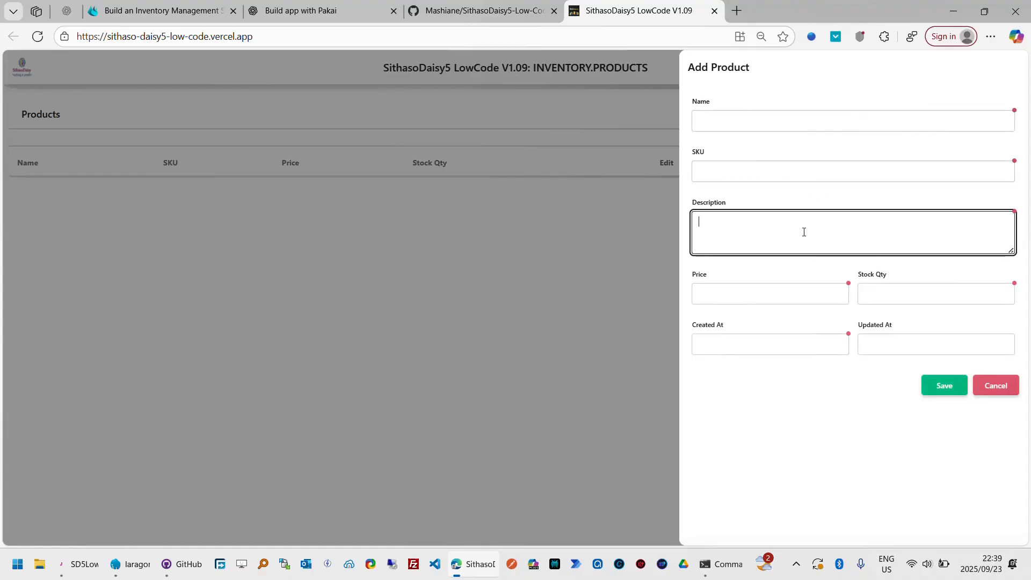
click(805, 293)
click(900, 294)
click(817, 350)
click(904, 347)
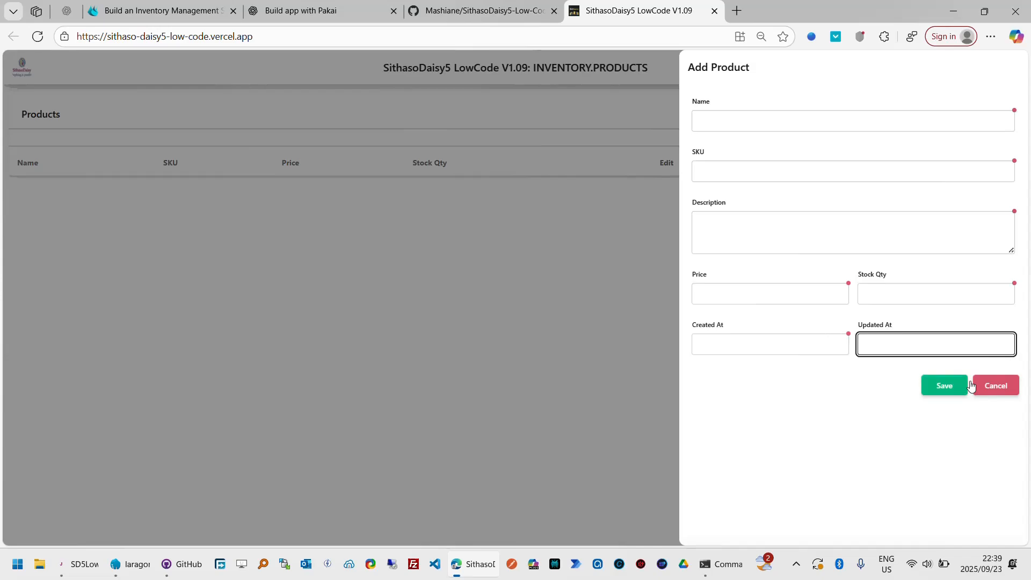
- Go through the side bar form's fields again from Name to Updated At, then cancel adding the product
click(770, 126)
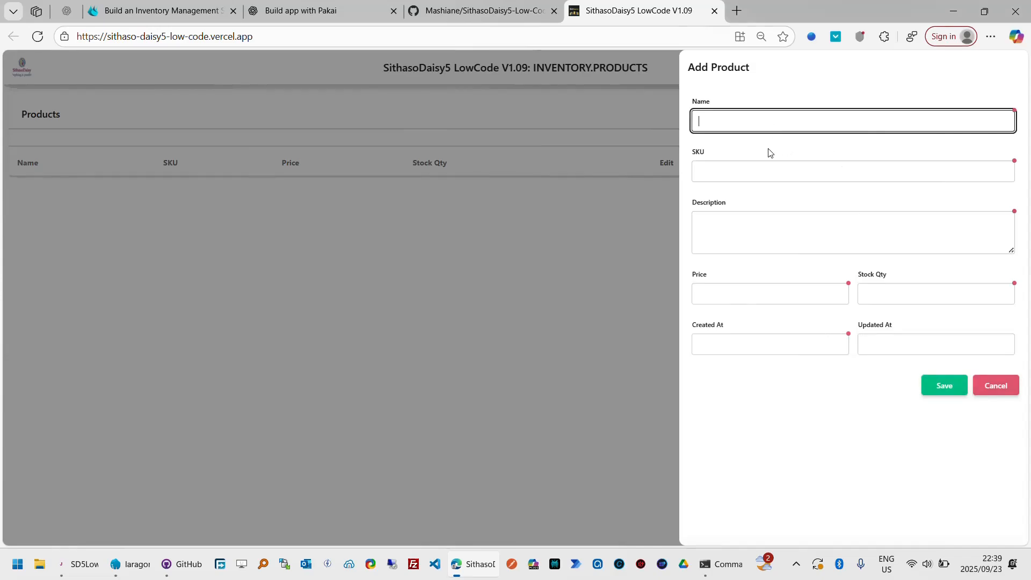
click(775, 167)
click(778, 227)
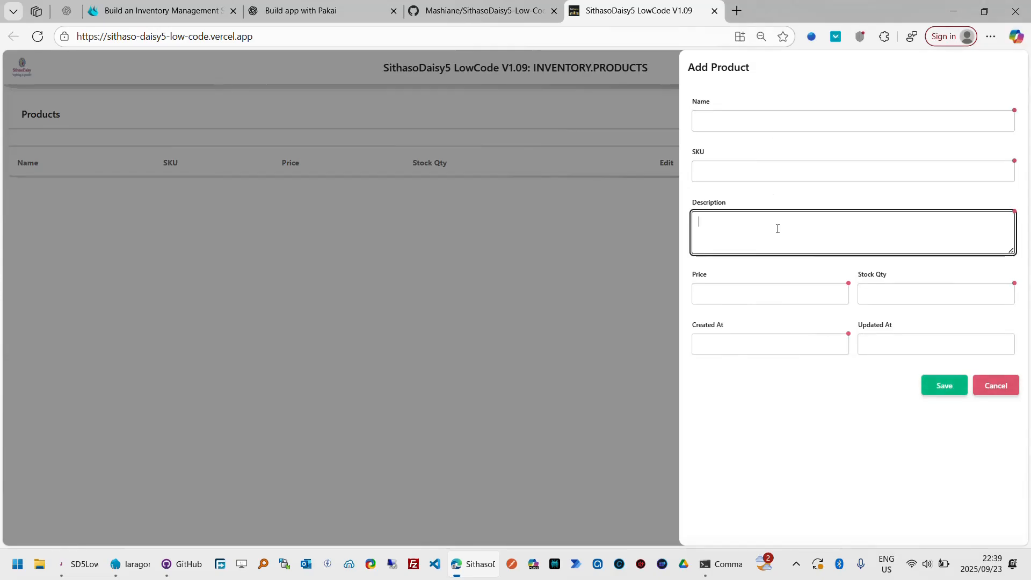
click(784, 291)
click(895, 291)
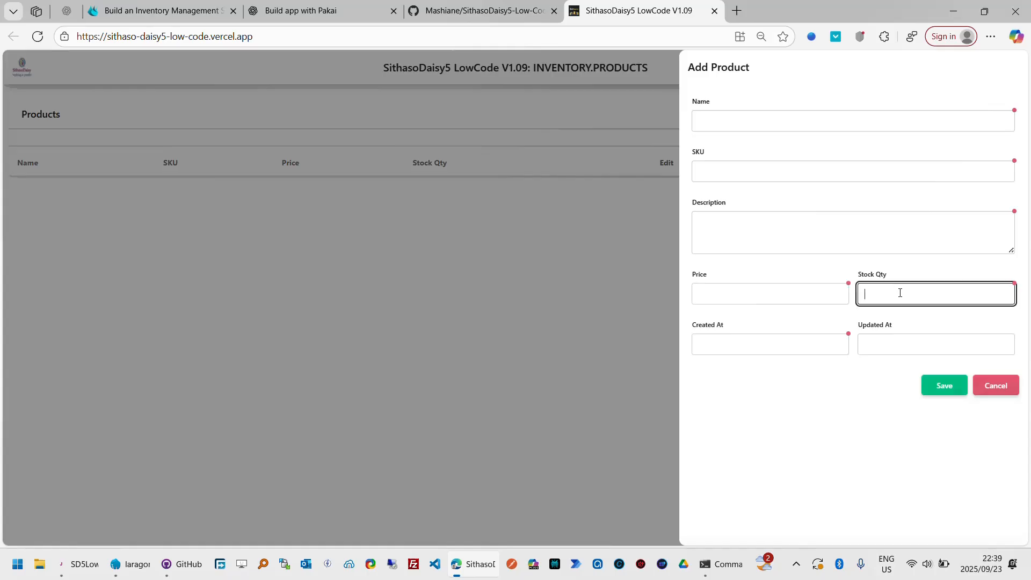
click(812, 292)
click(796, 345)
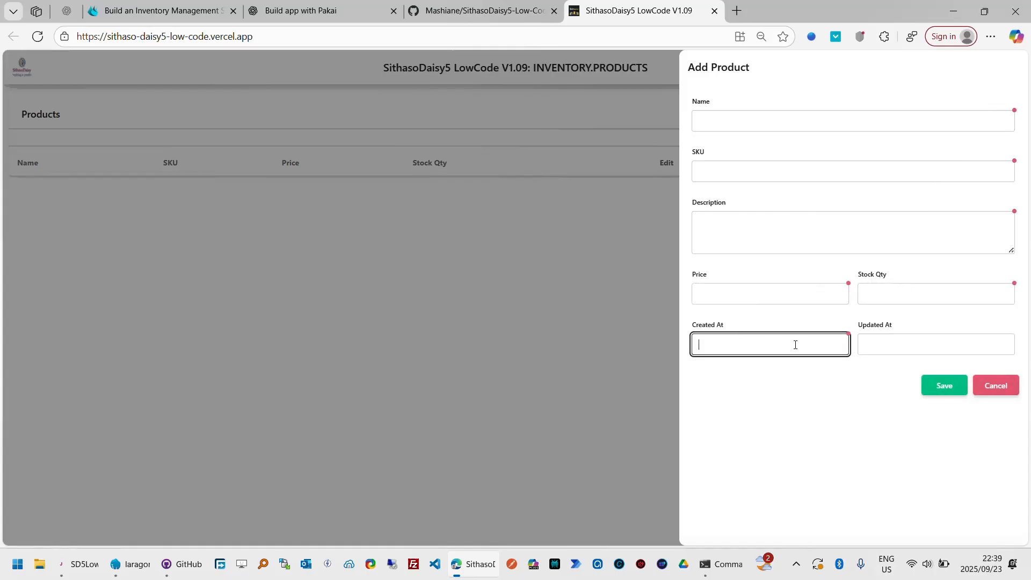
click(894, 347)
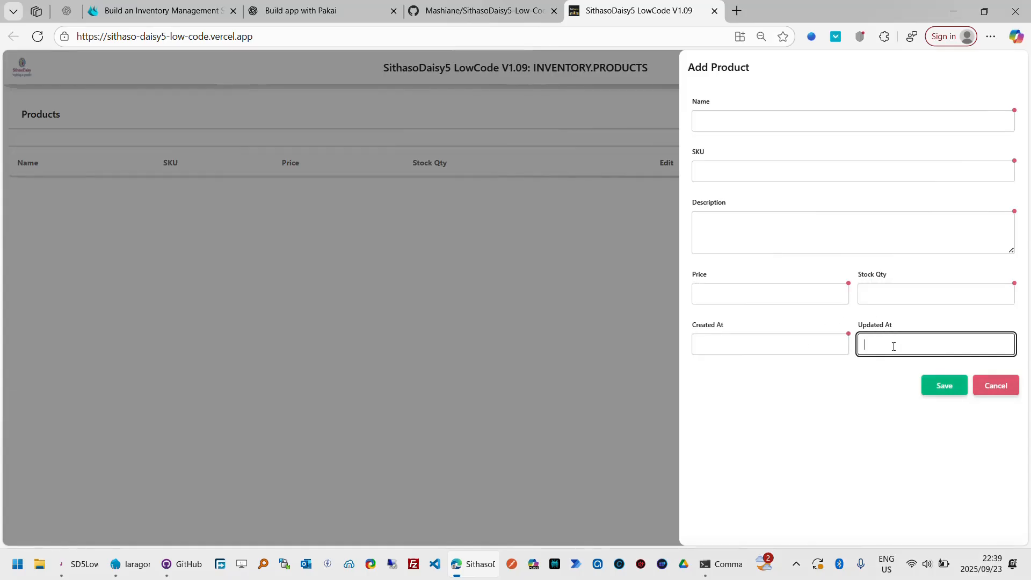
click(1006, 390)
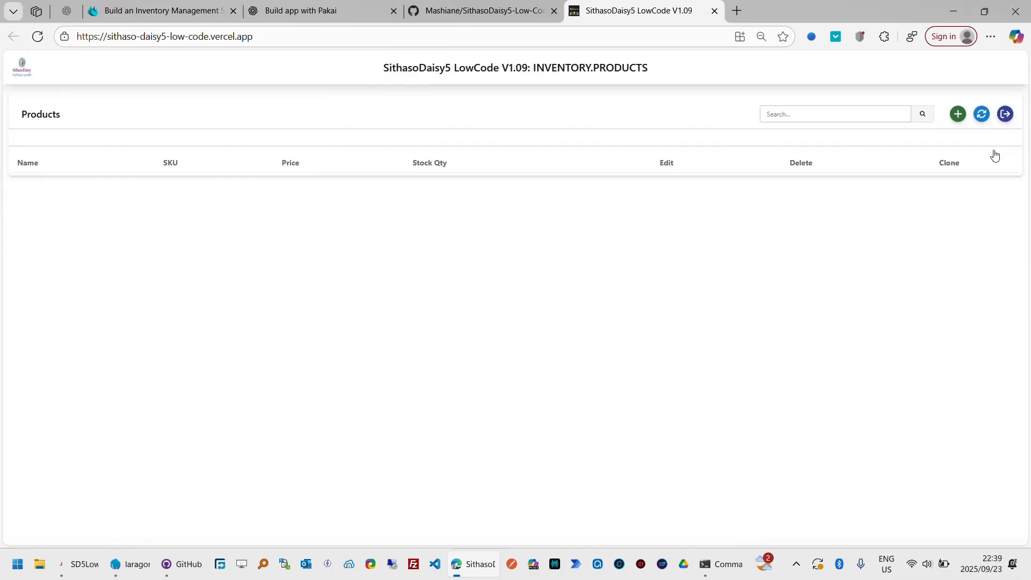
- Return to the INVENTORY table design and enable UsePreferences for the products table
click(1005, 114)
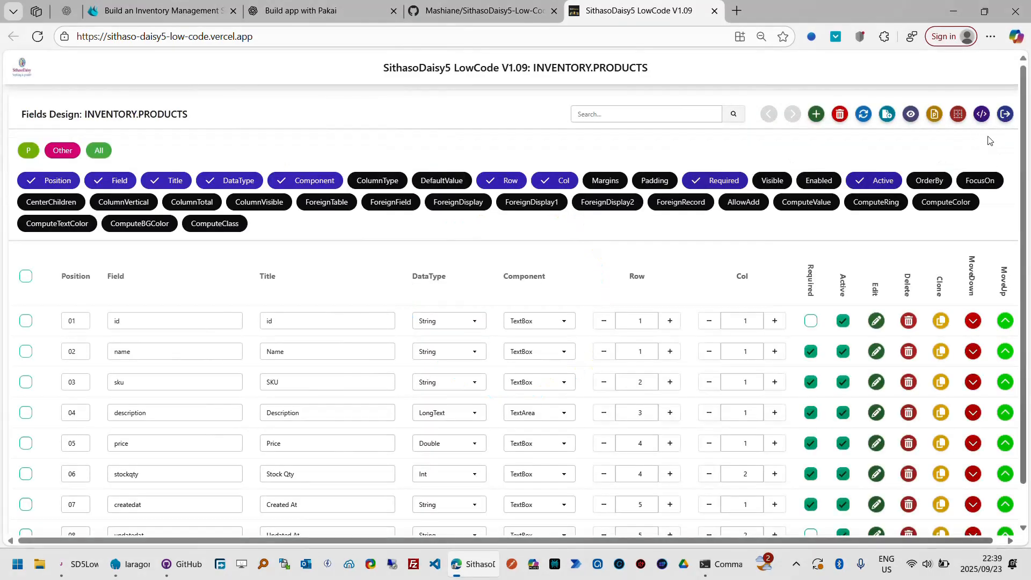
click(1005, 114)
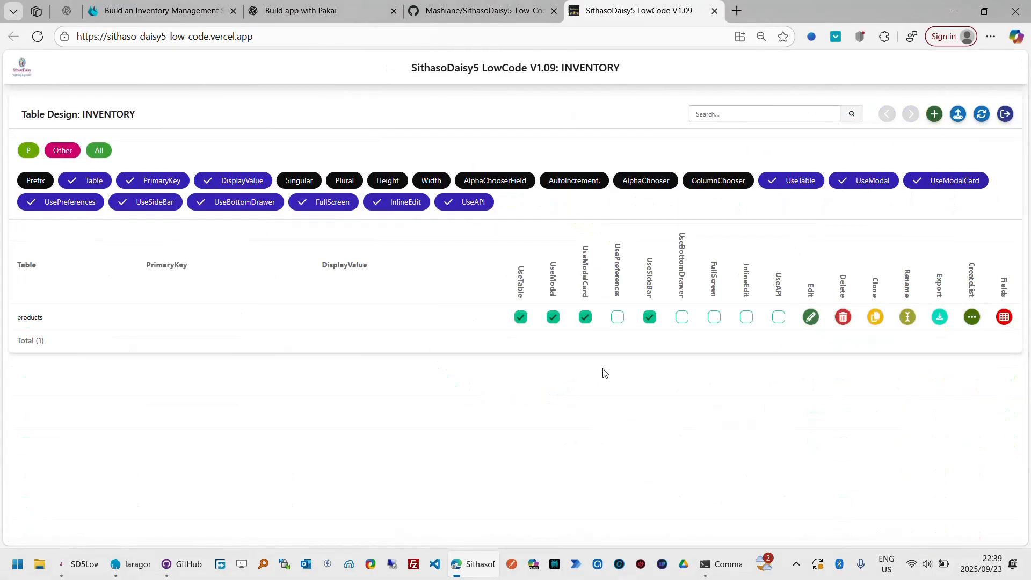
click(618, 318)
- Preview the products page from its fields design, check each Add Product field from Name to Updated At in the preferences layout, and cancel
click(1010, 319)
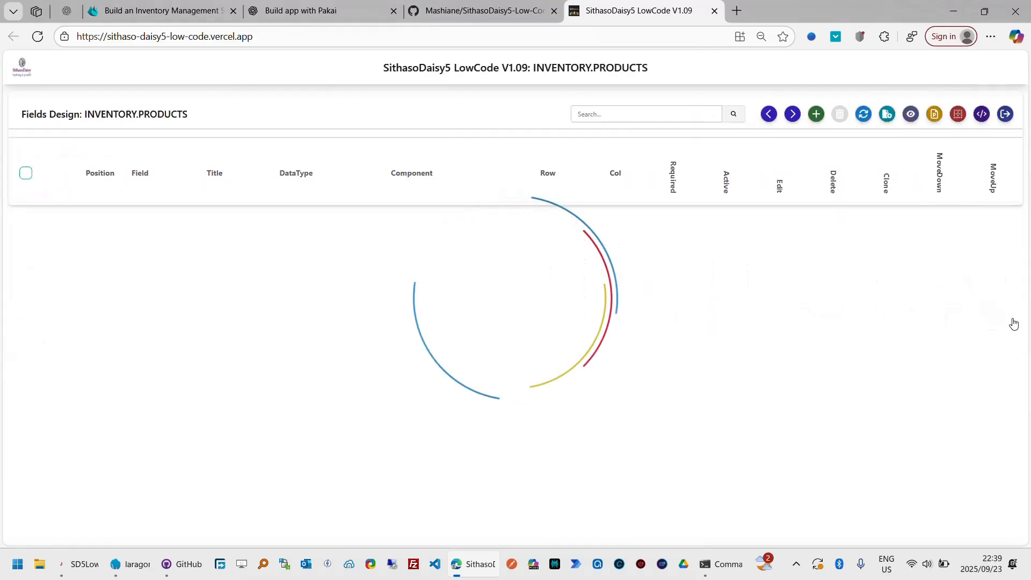
click(913, 115)
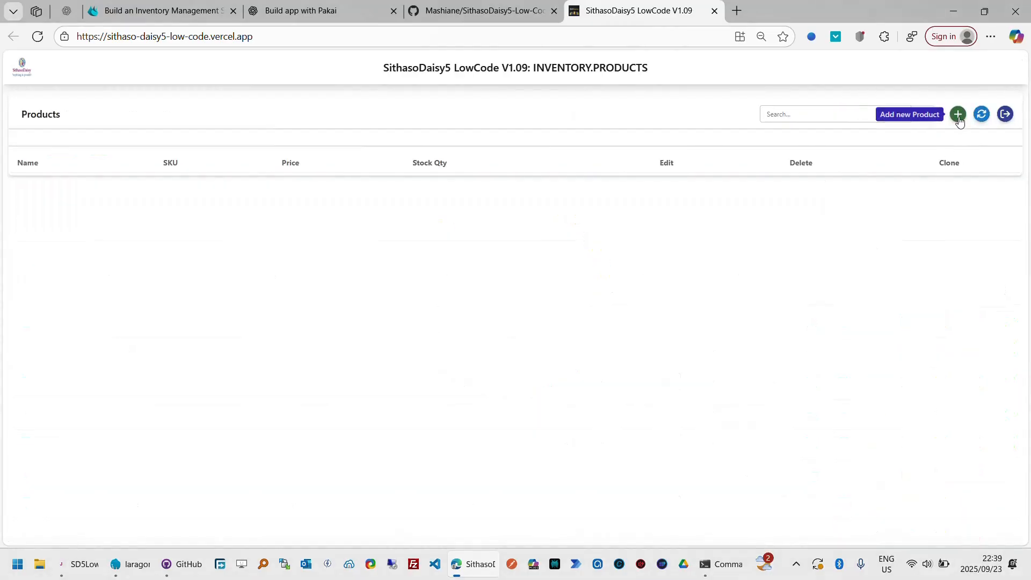
click(960, 119)
click(925, 103)
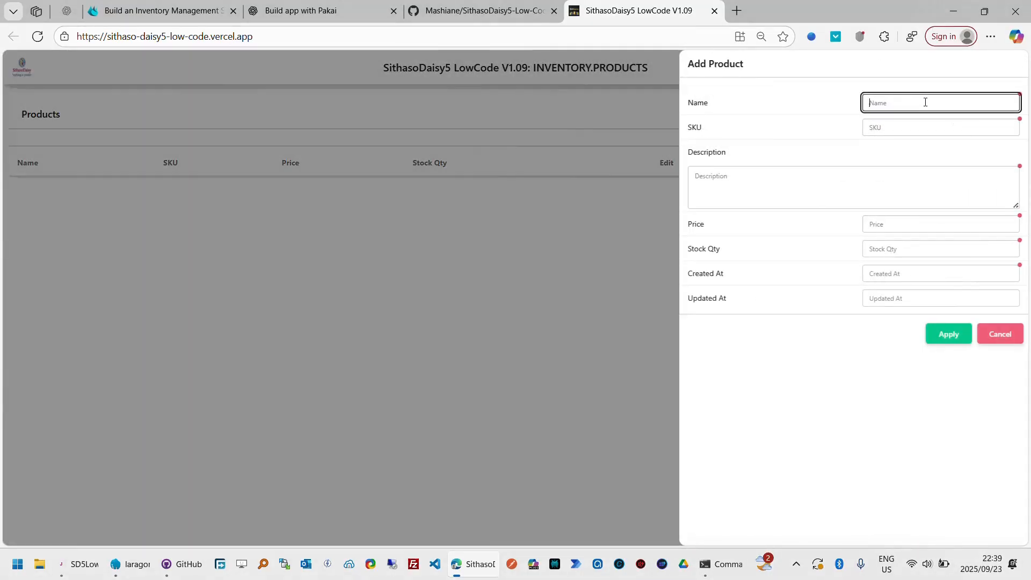
click(925, 126)
click(919, 178)
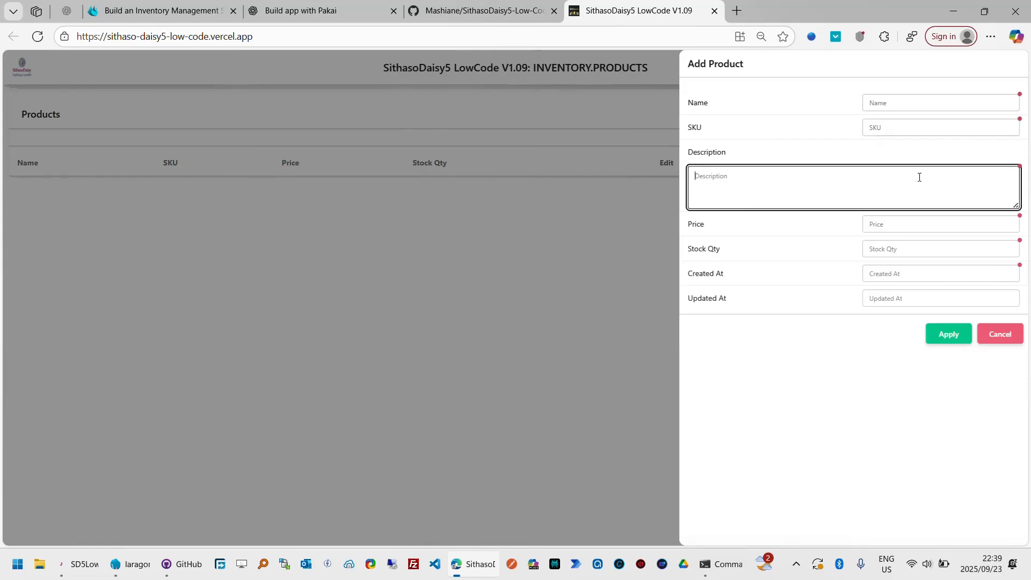
click(922, 223)
click(926, 250)
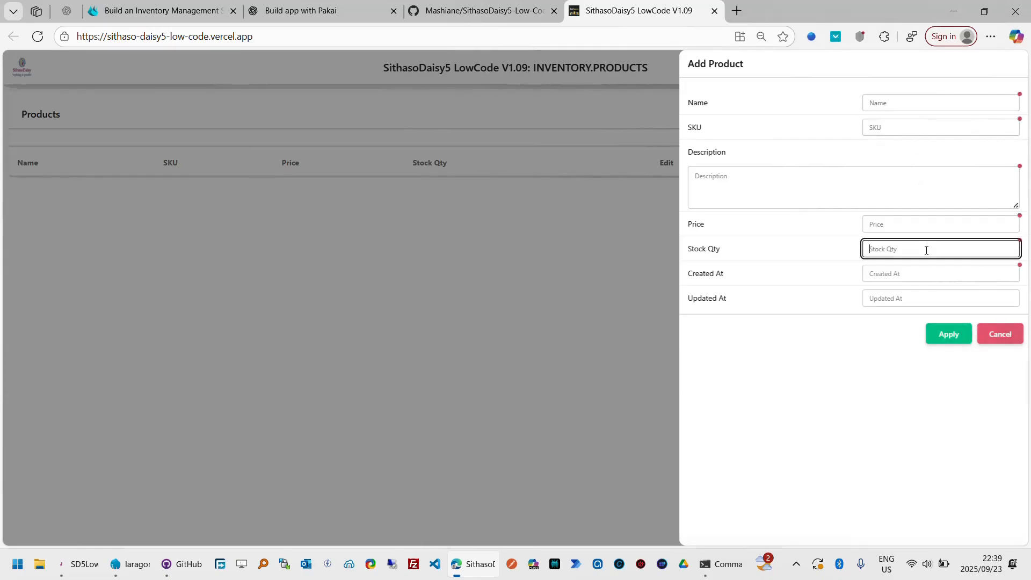
click(929, 273)
click(932, 296)
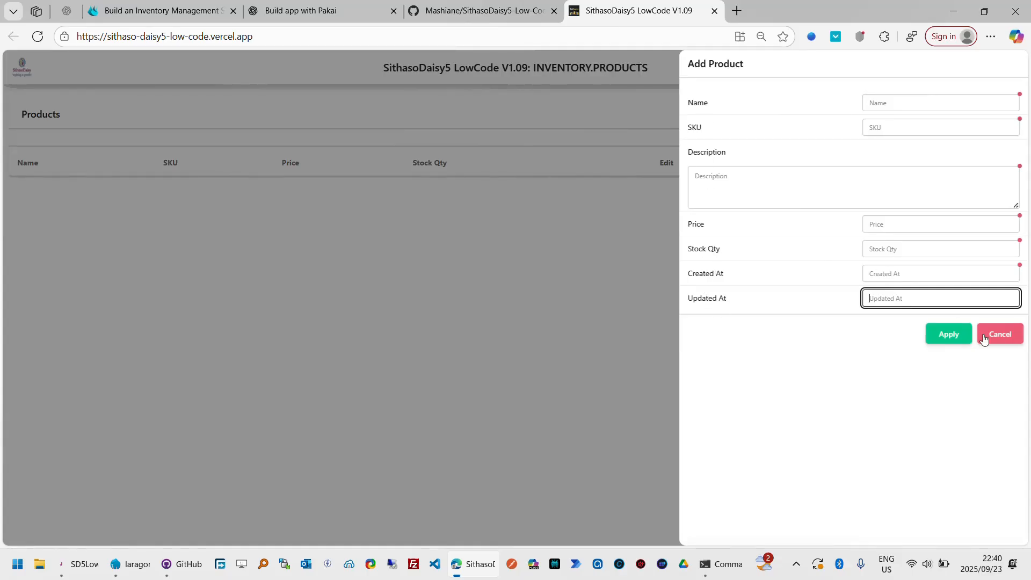
click(1001, 336)
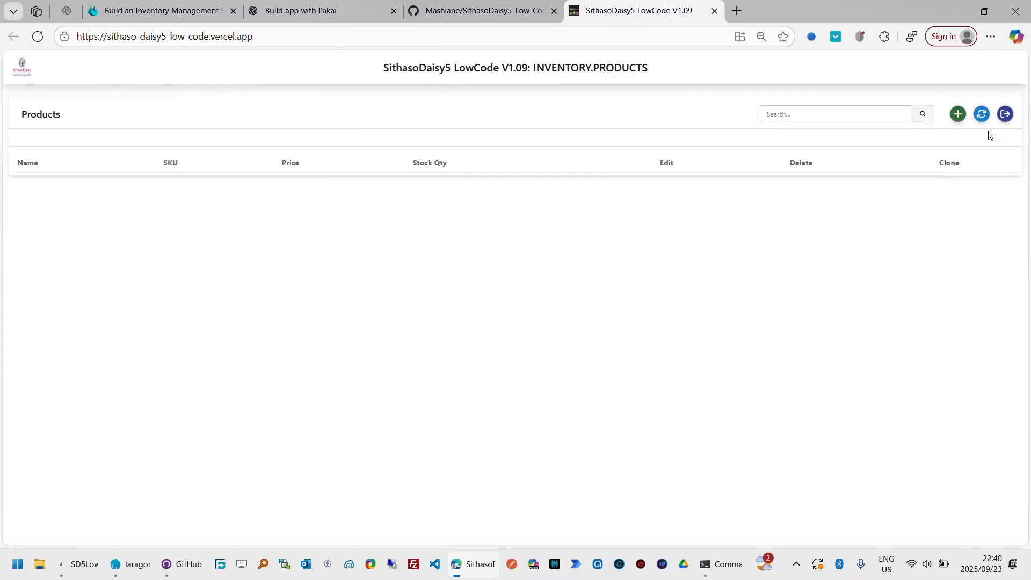
- Return to the INVENTORY table design and enable UseModalCard, UseModal and UseBottomDrawer for the products table
click(1005, 115)
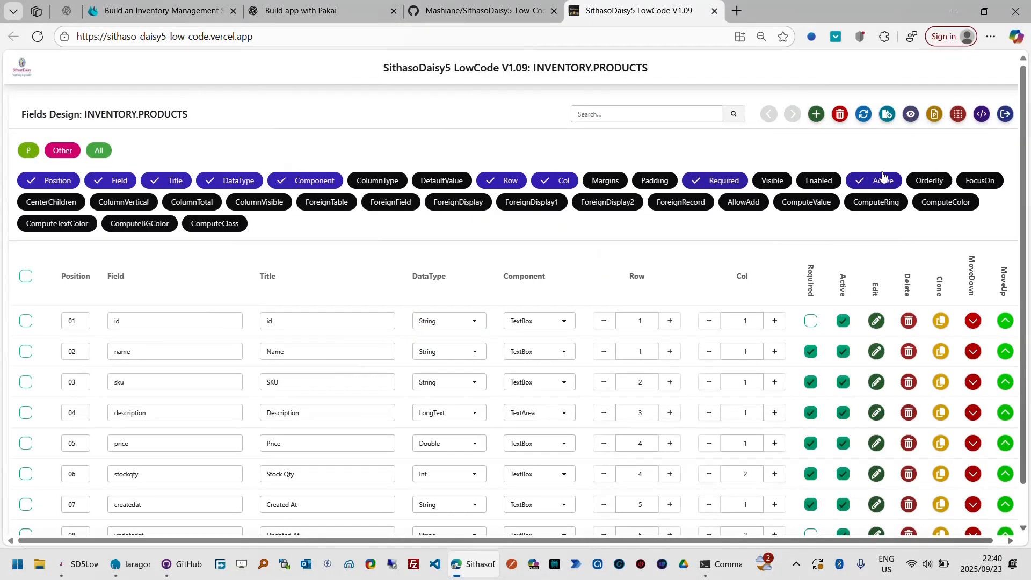
click(1006, 114)
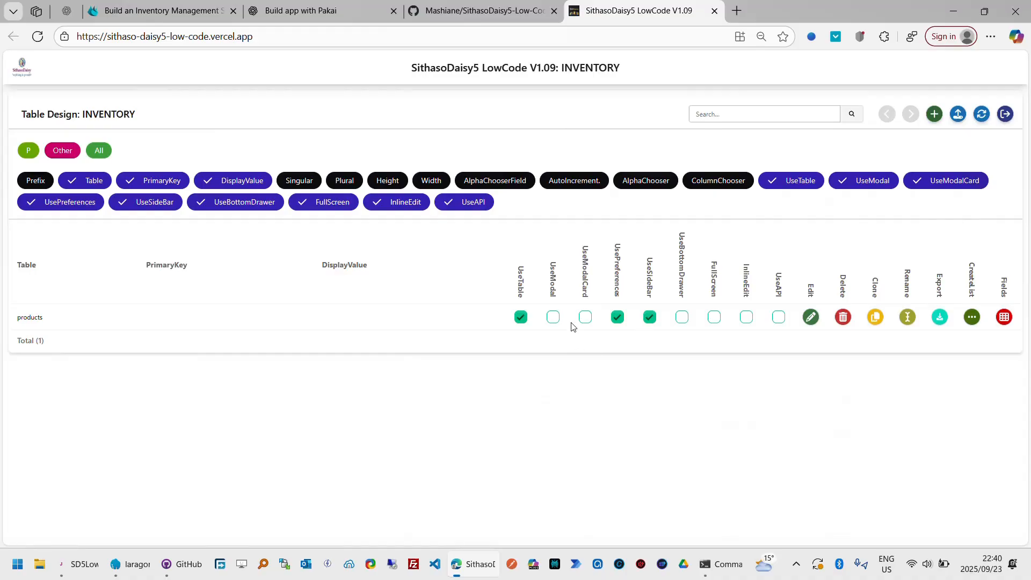
click(587, 317)
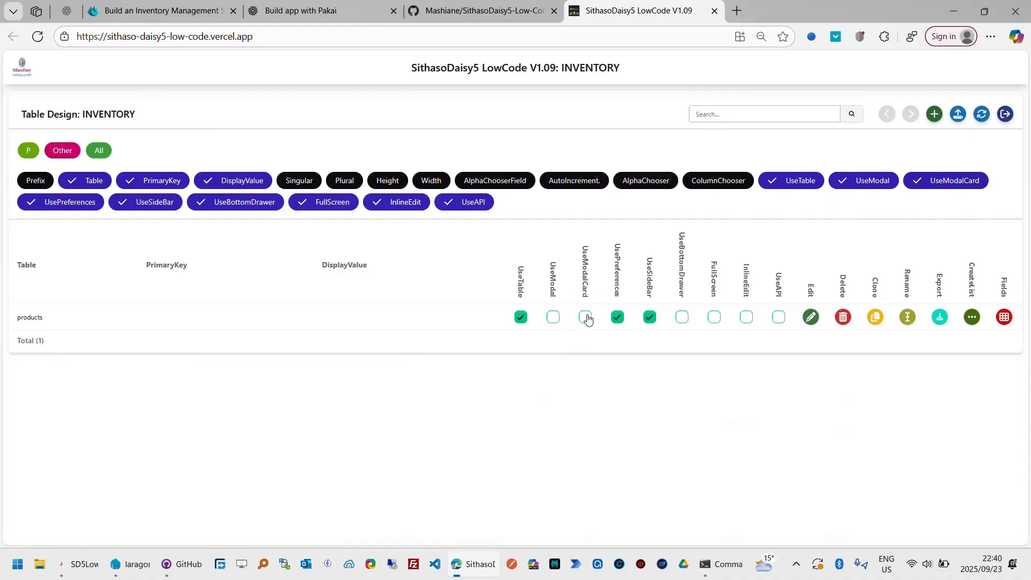
click(554, 317)
click(682, 317)
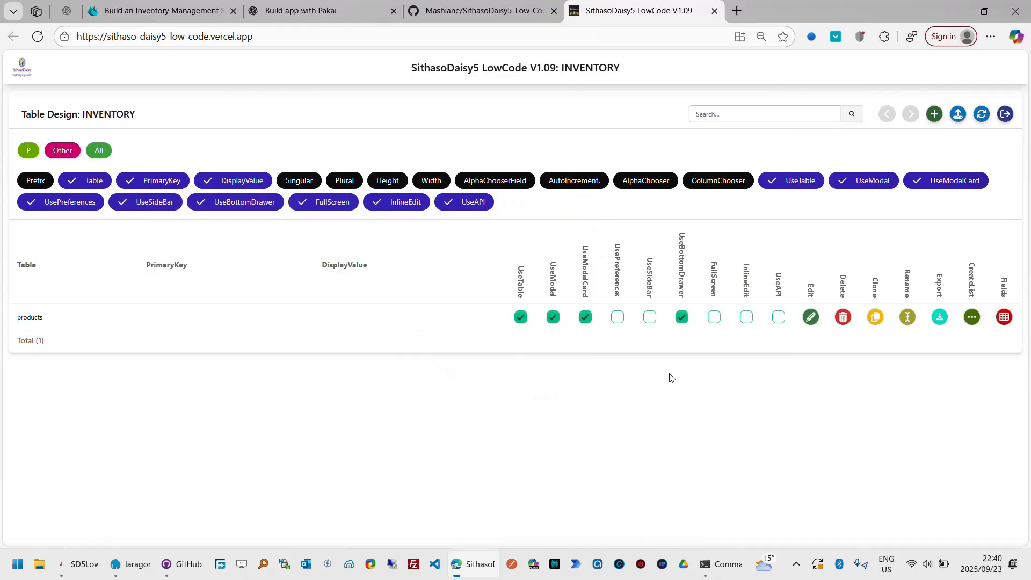
- Preview the products page from its fields design, examine the Add Product form in its bottom drawer, cancel it and leave the preview
click(1004, 318)
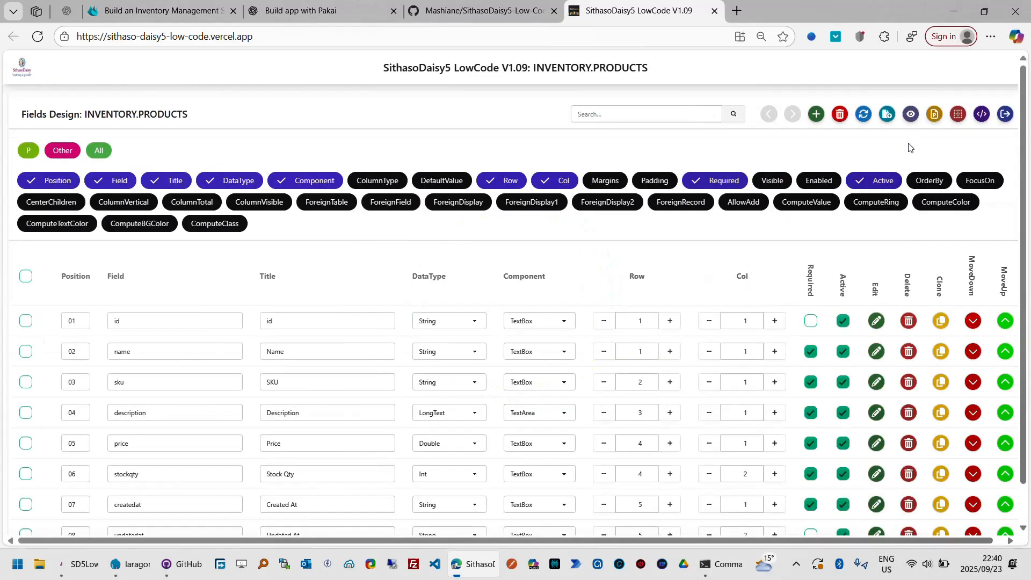
click(910, 120)
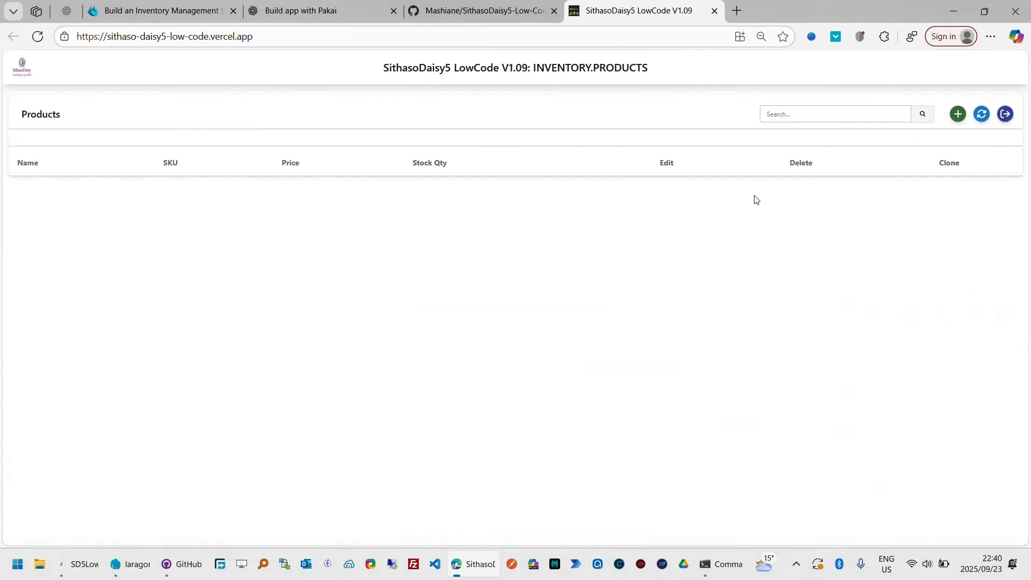
click(959, 115)
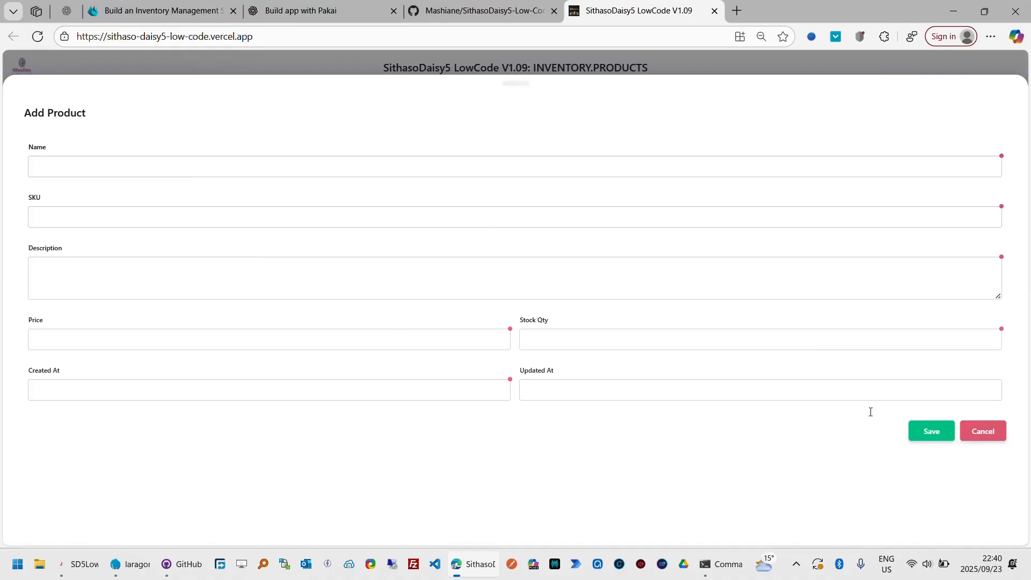
click(414, 172)
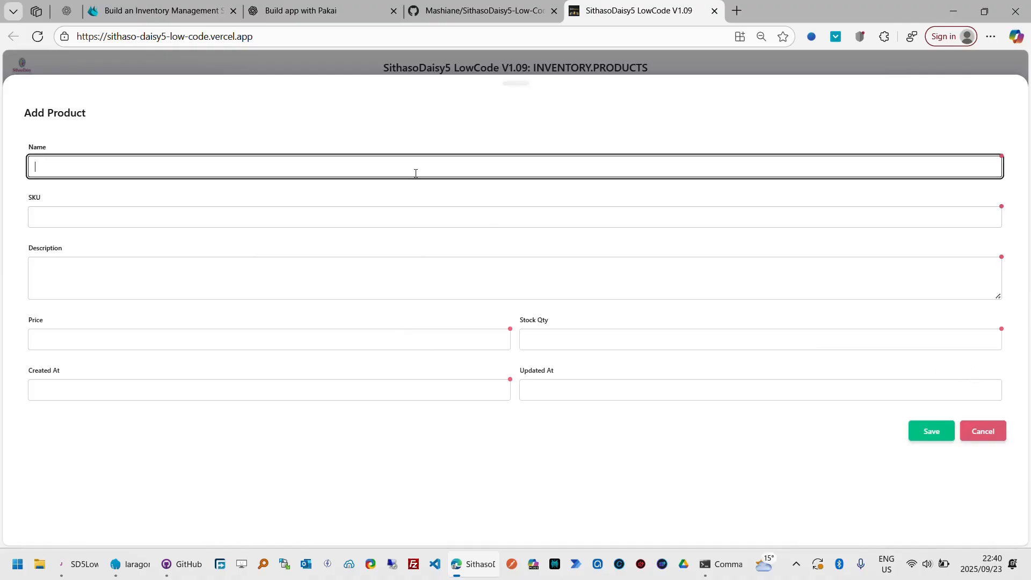
click(986, 431)
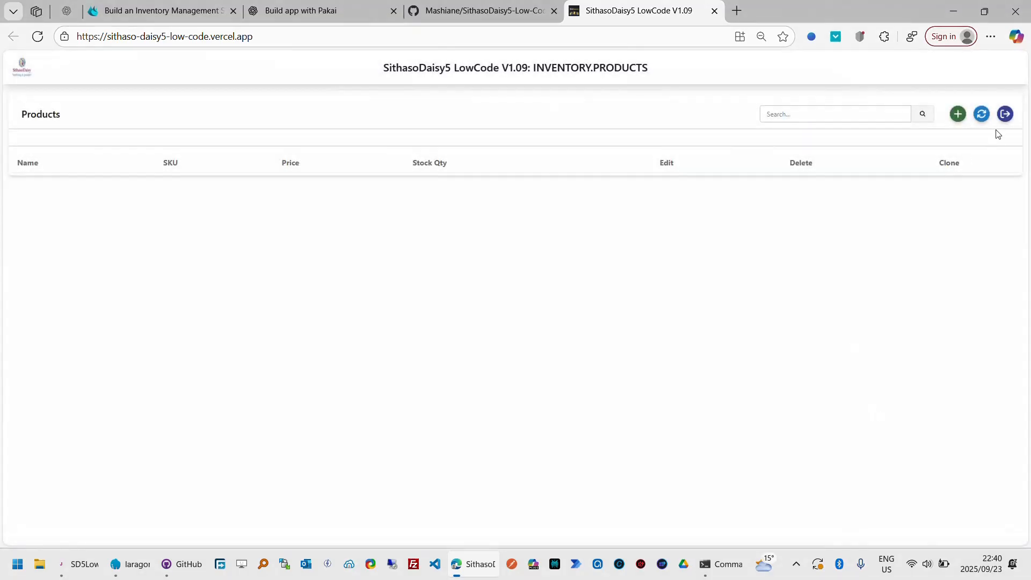
click(1008, 119)
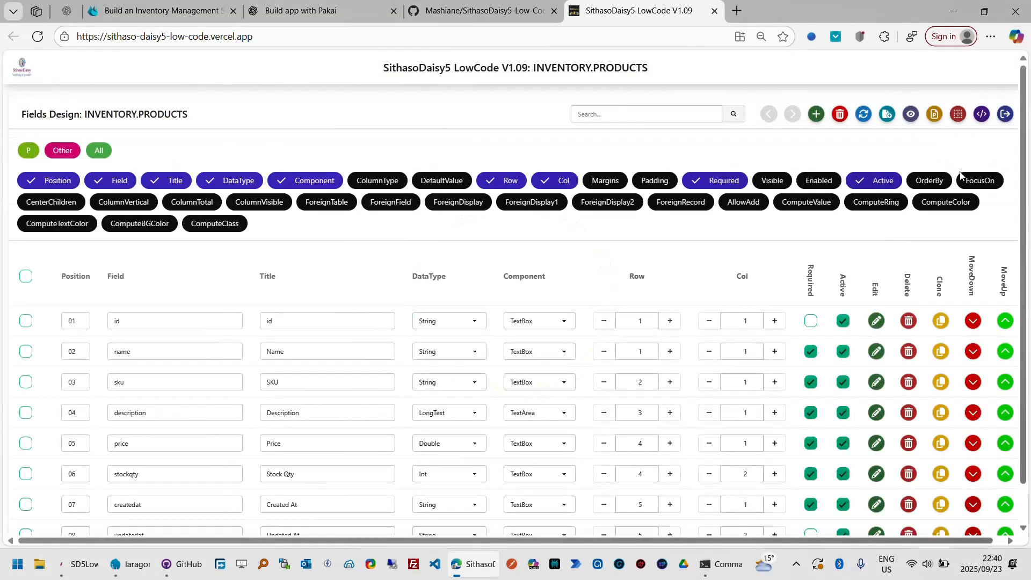
- Open the generated low code for products and read the mdlProducts_Yes_Click routine that saves a record
click(980, 115)
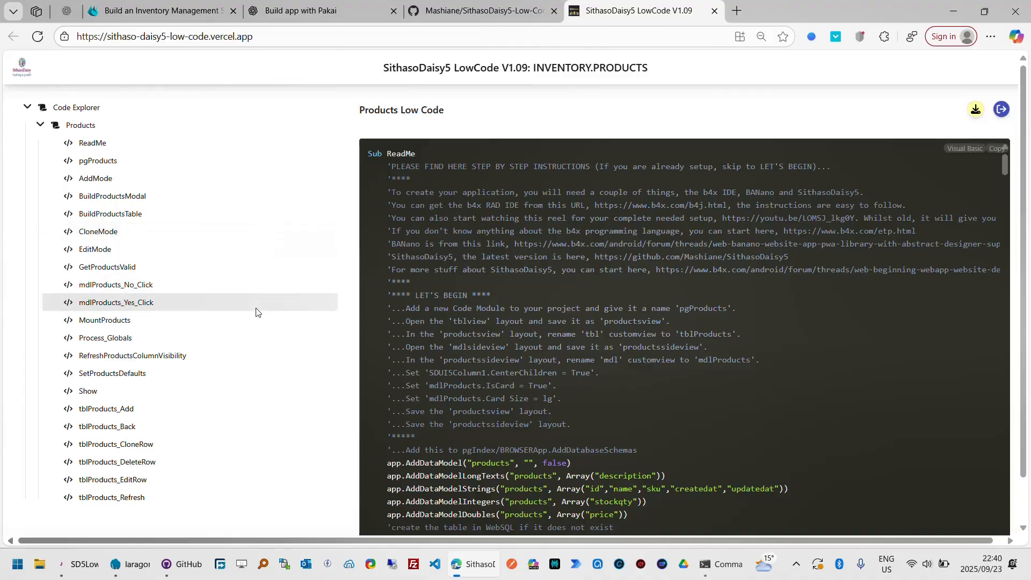
click(141, 304)
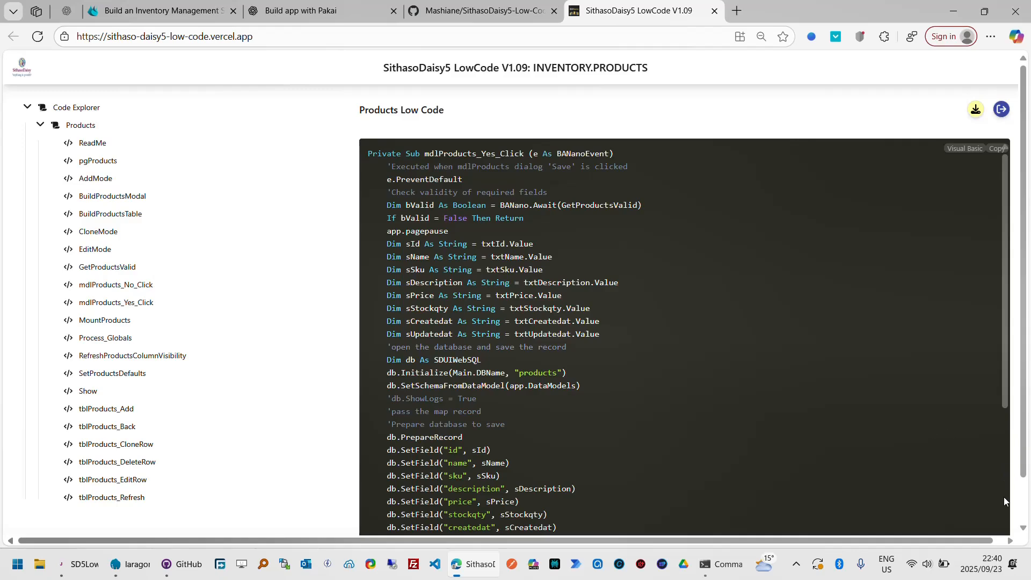
scroll(1004, 498, down, 5)
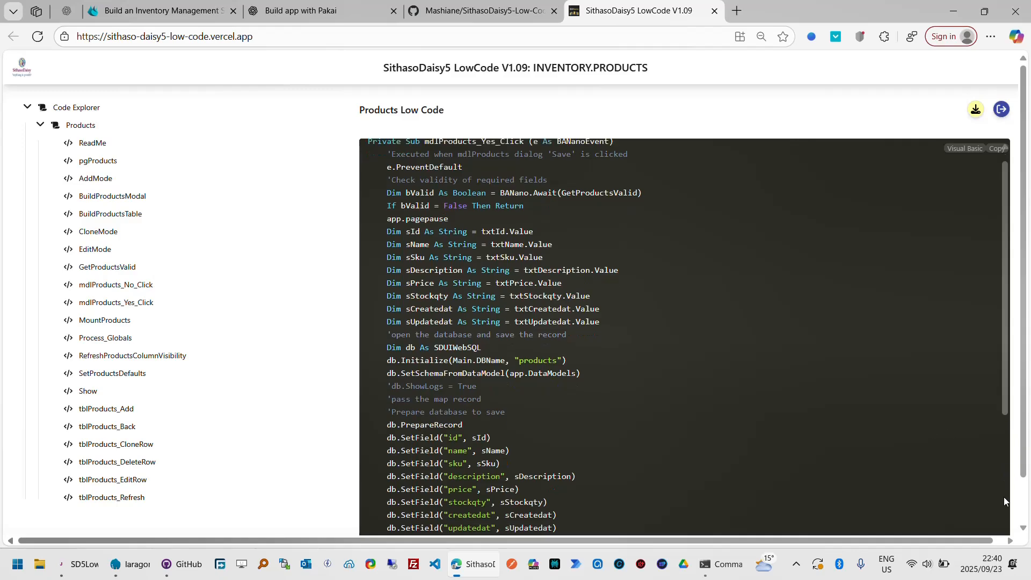
- Read the tblProducts_Add and AddMode routines, highlight the OpenBottomDrawerOn call, and close the generated code
click(176, 408)
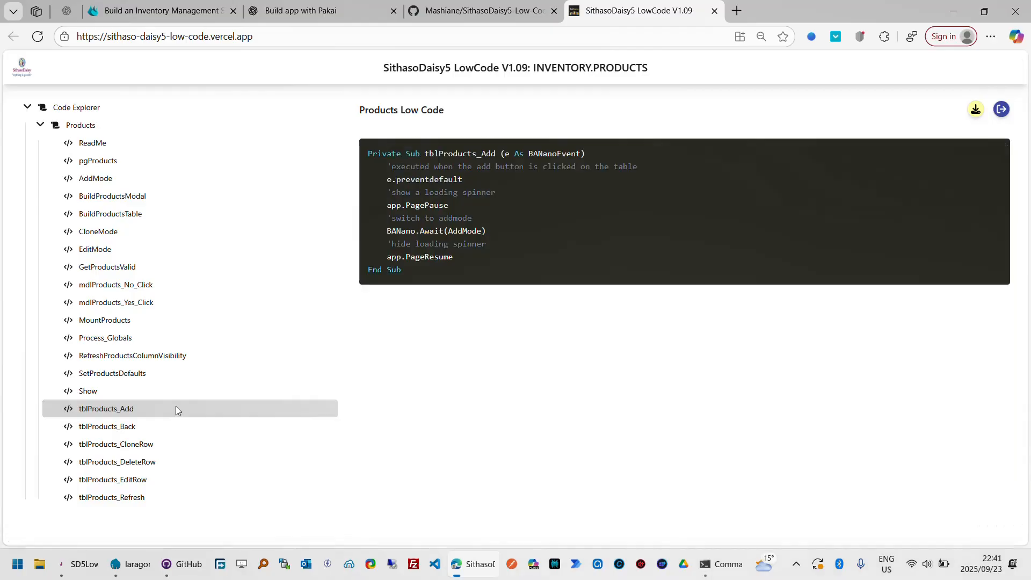
double_click(471, 232)
click(97, 182)
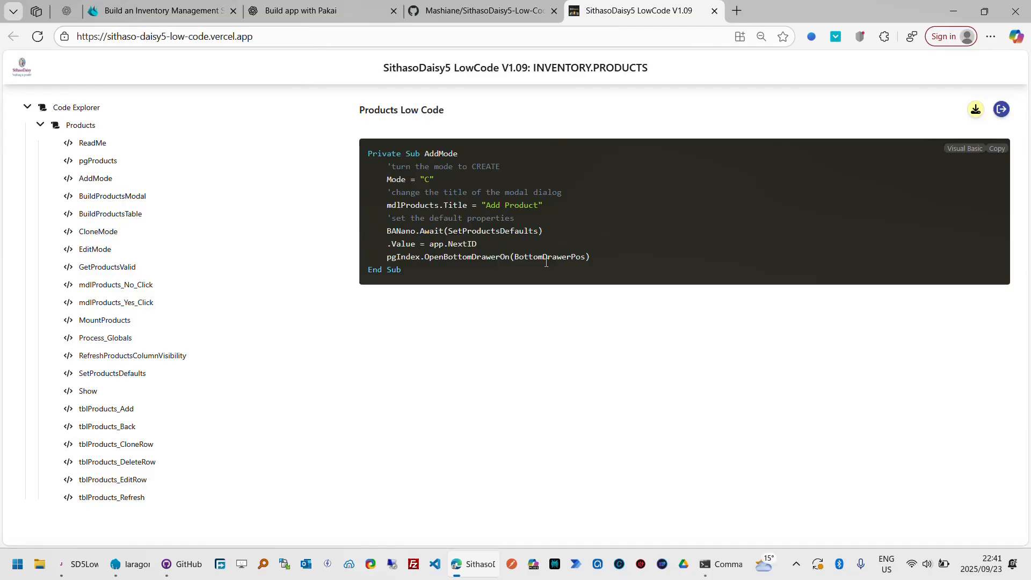
double_click(474, 256)
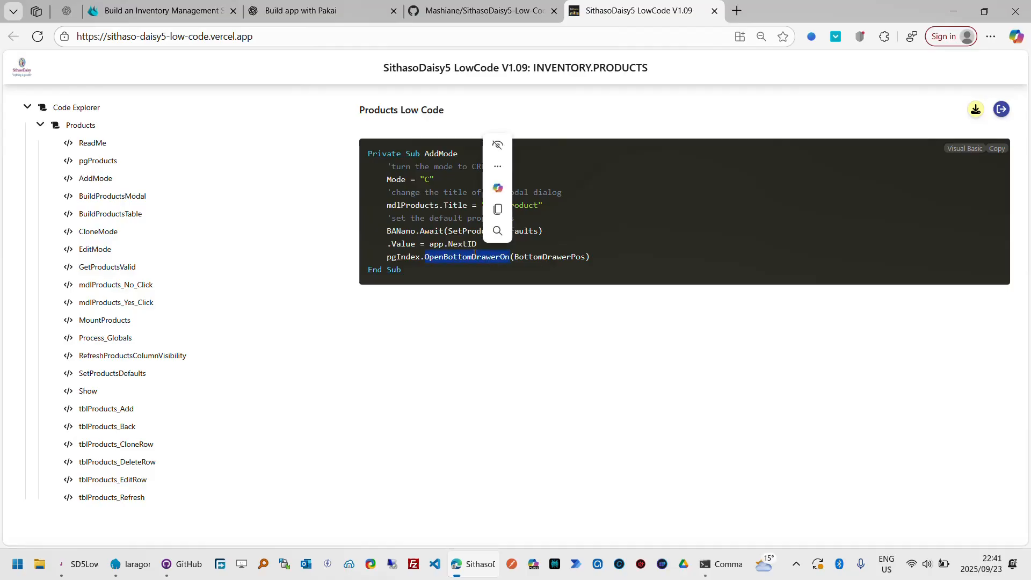
click(1002, 109)
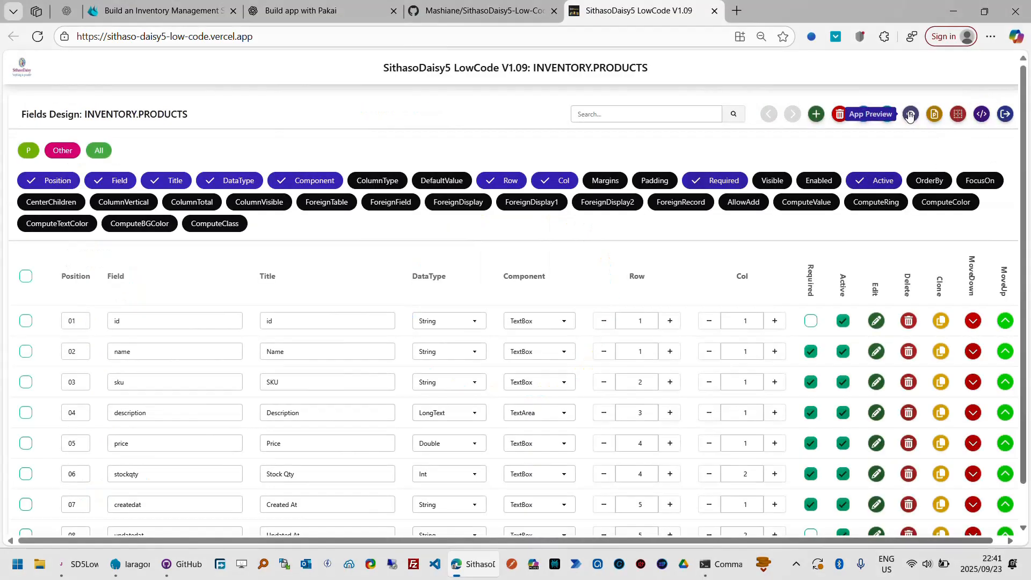
- Preview the products page again, look over the bottom drawer's Add Product form, and cancel it
click(910, 115)
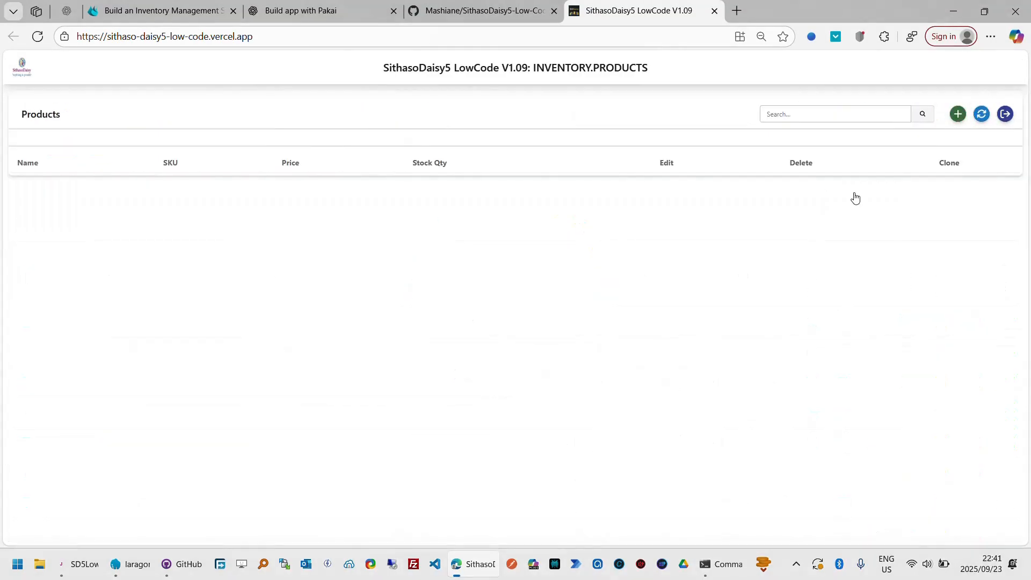
click(961, 123)
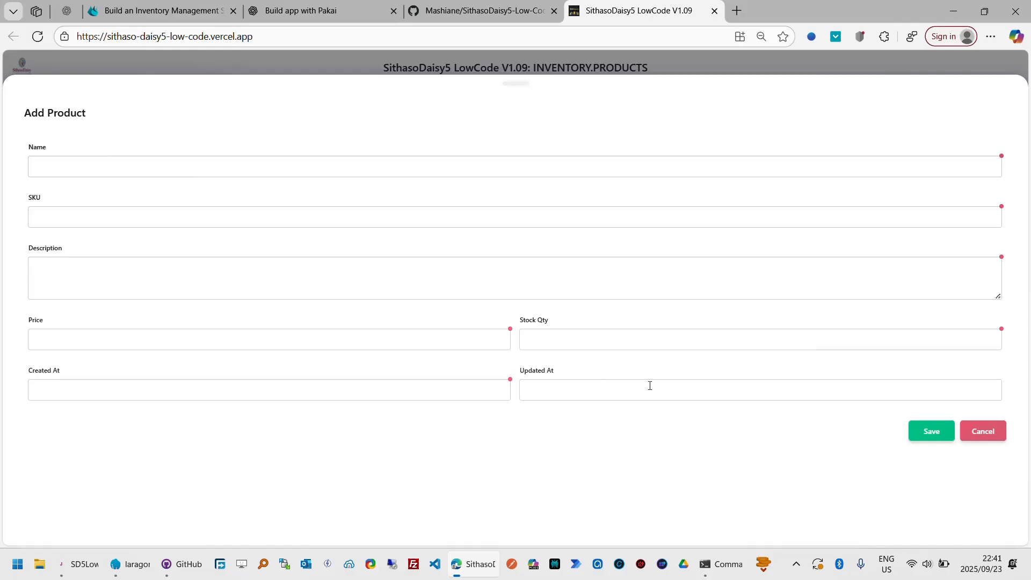
click(983, 431)
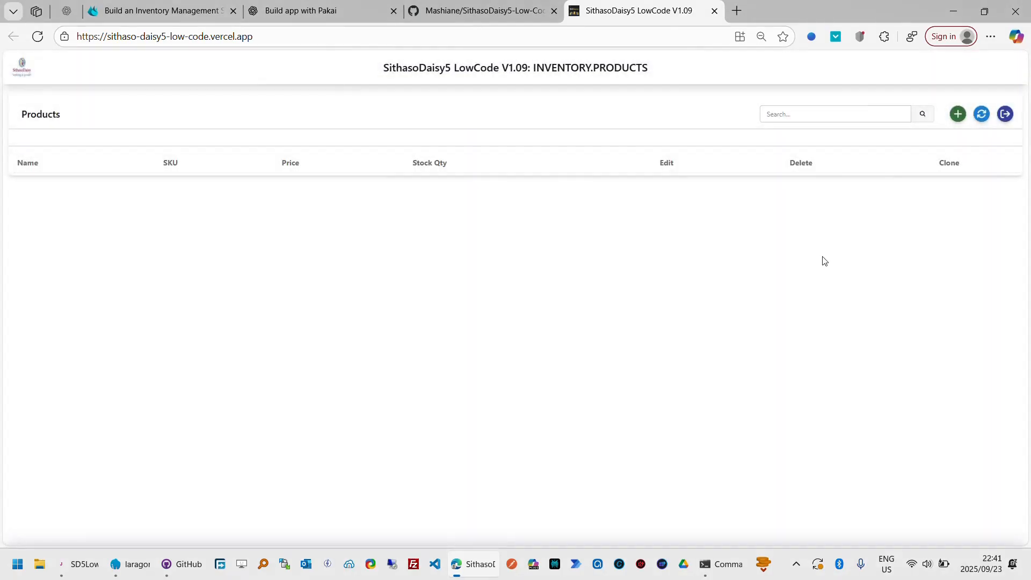
- Return to the INVENTORY table design, refresh the table list, and reopen the products fields design
click(1005, 115)
click(1006, 115)
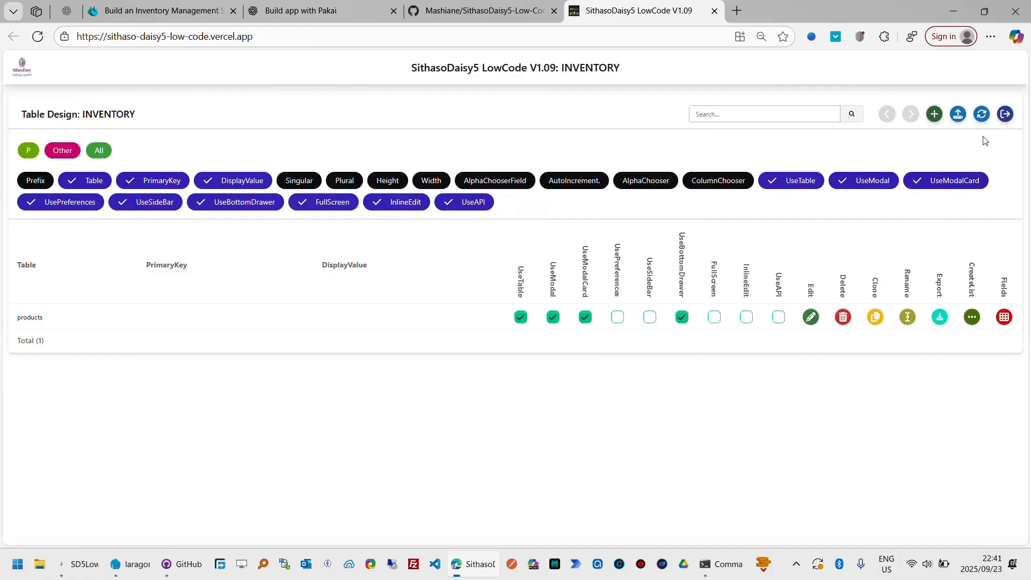
click(987, 117)
click(1005, 318)
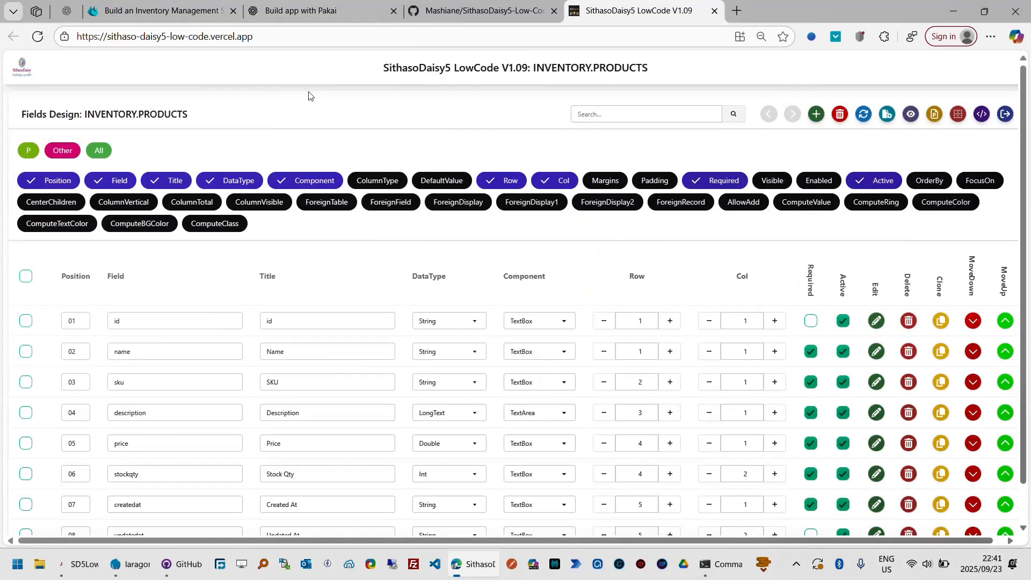
- Look over the B4X forum thread, ChatGPT's Product.bas model and the SithasoDaisy5-Low-Code GitHub repository, and switch back to SithasoDaisy5 LowCode
click(198, 18)
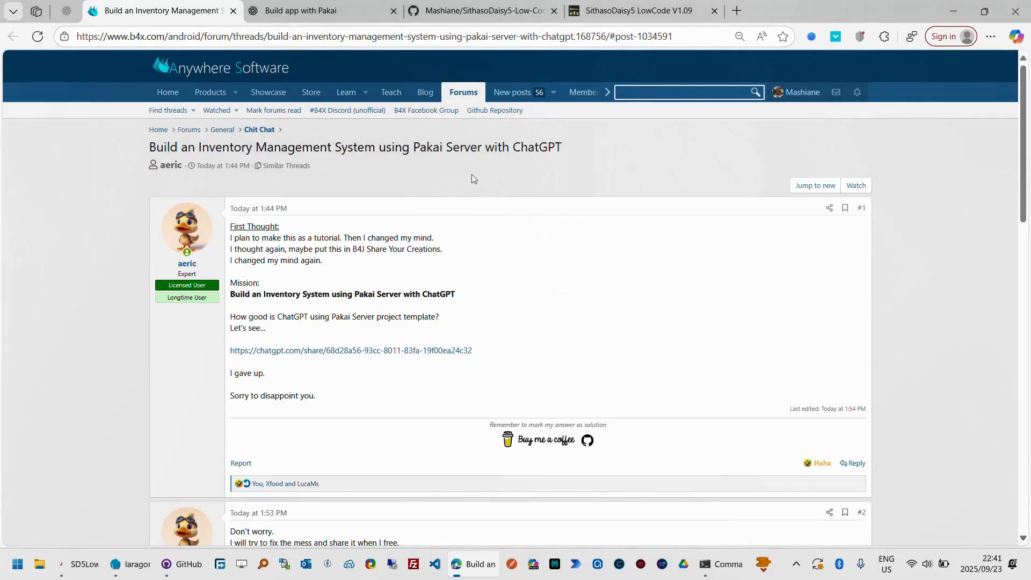
click(341, 12)
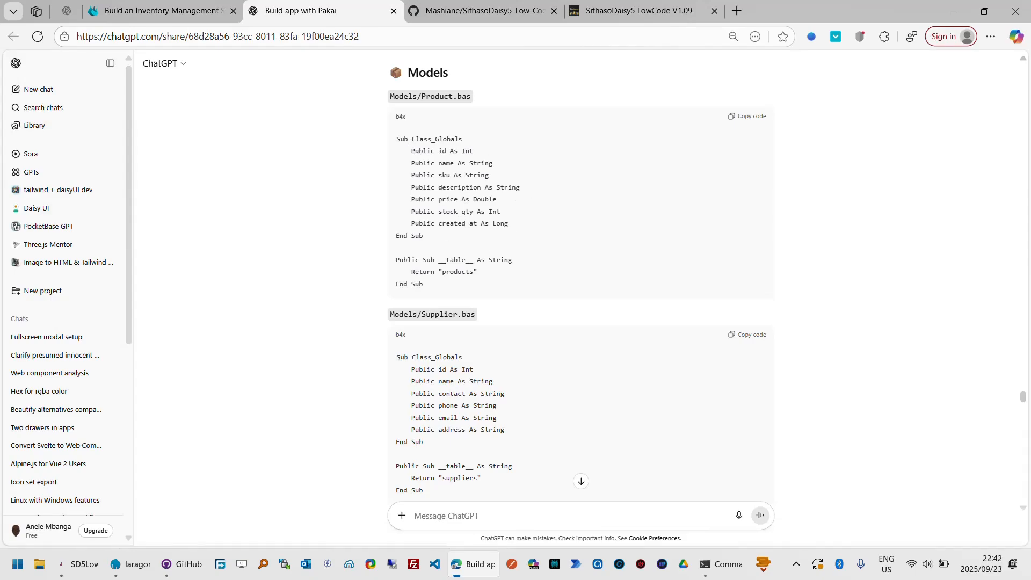
click(510, 19)
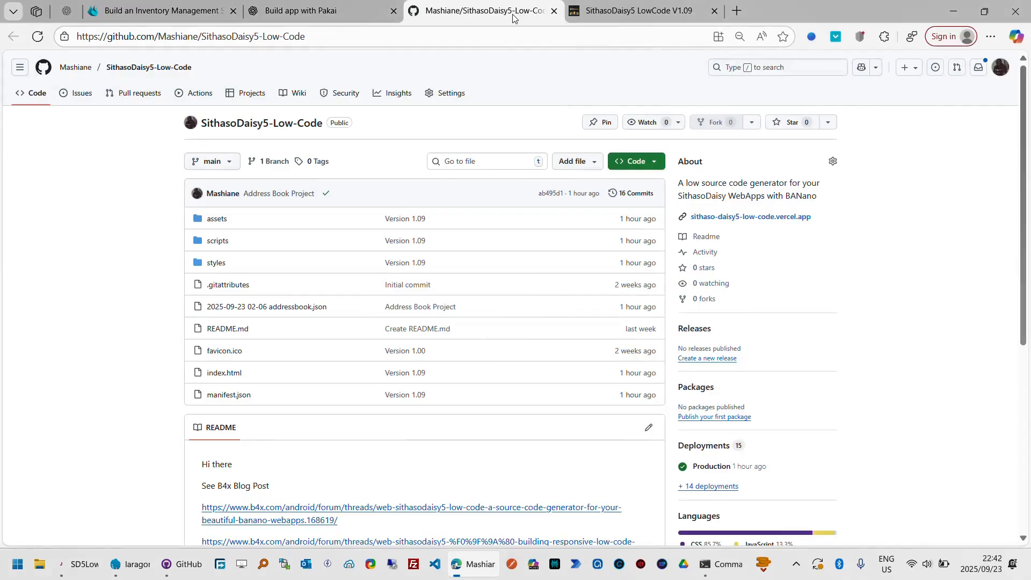
click(360, 13)
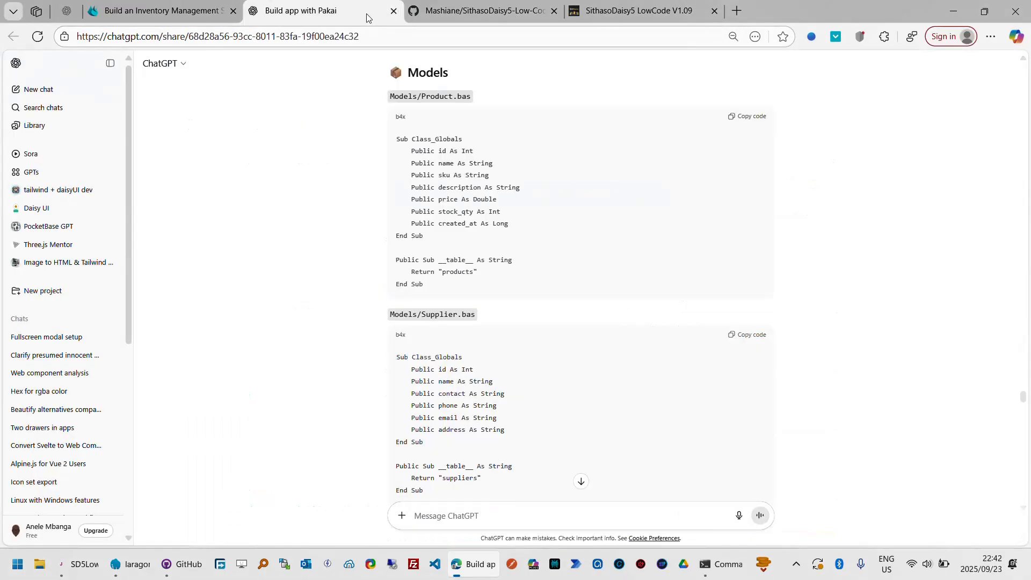
click(456, 13)
click(636, 10)
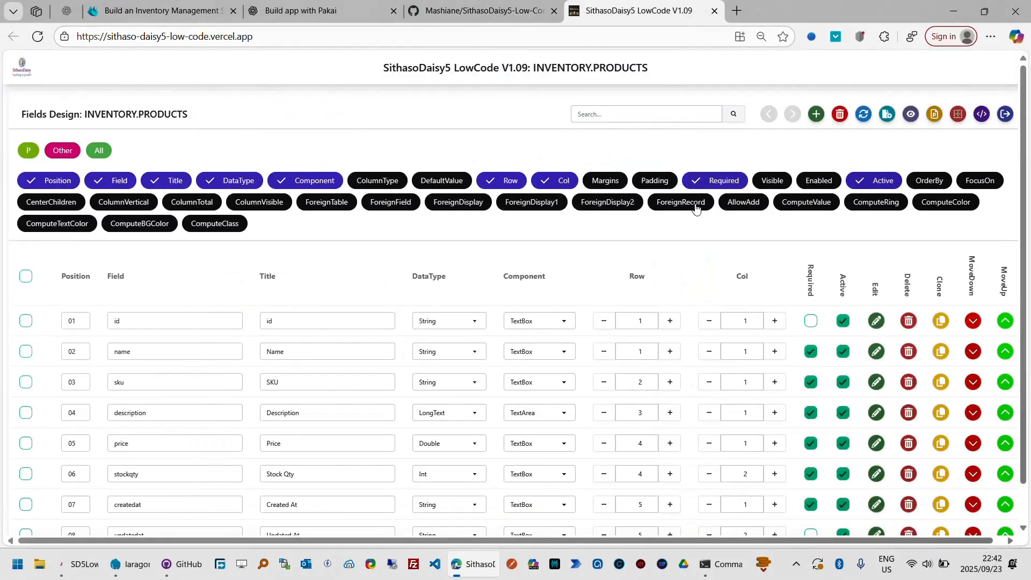
- Refresh the products field list and open the table's generated low code at its ReadMe
click(863, 114)
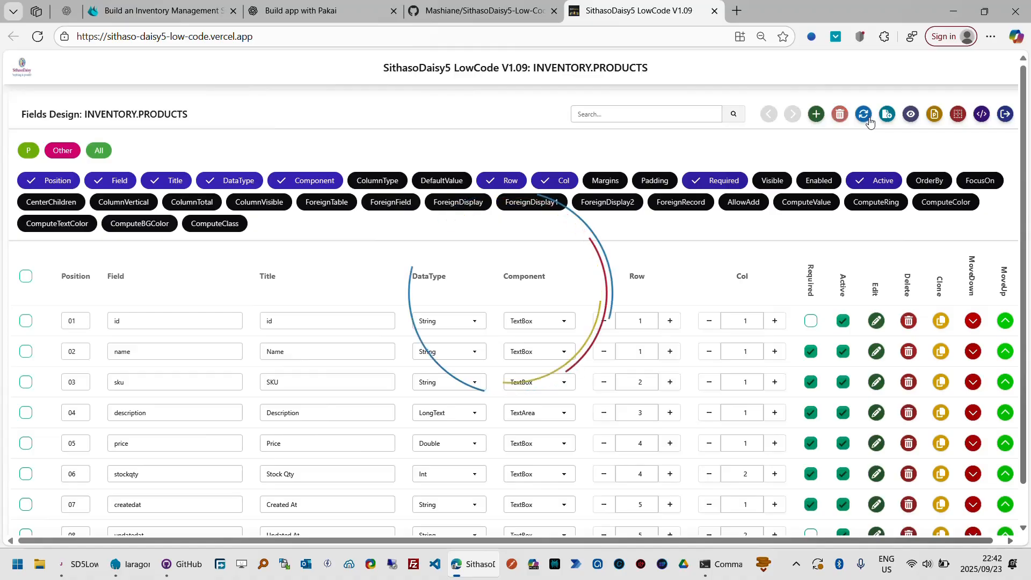
click(984, 116)
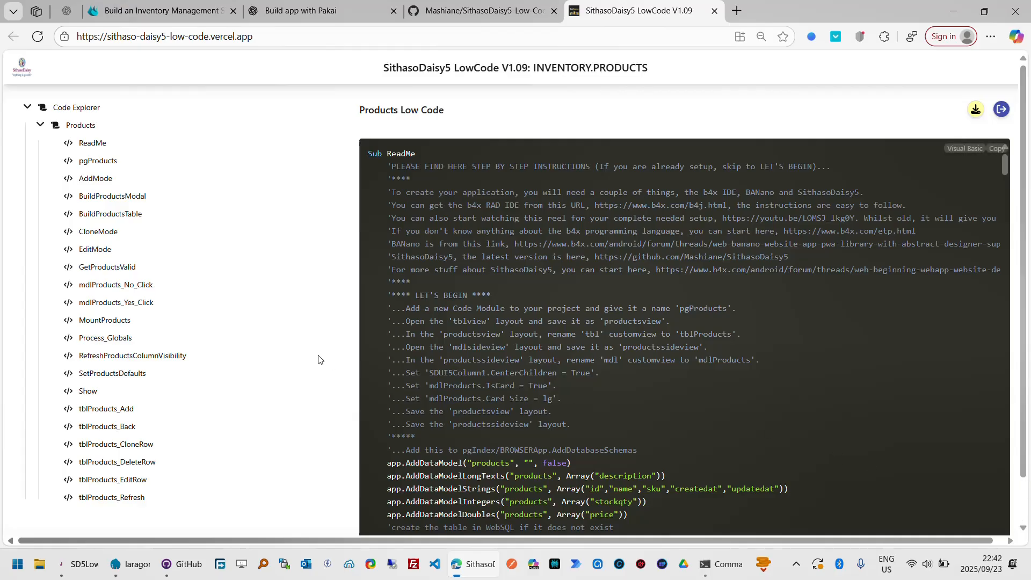
- Leave the generated low code, preview the products page, and look over the Add Product form twice, cancelling it without saving
click(1001, 111)
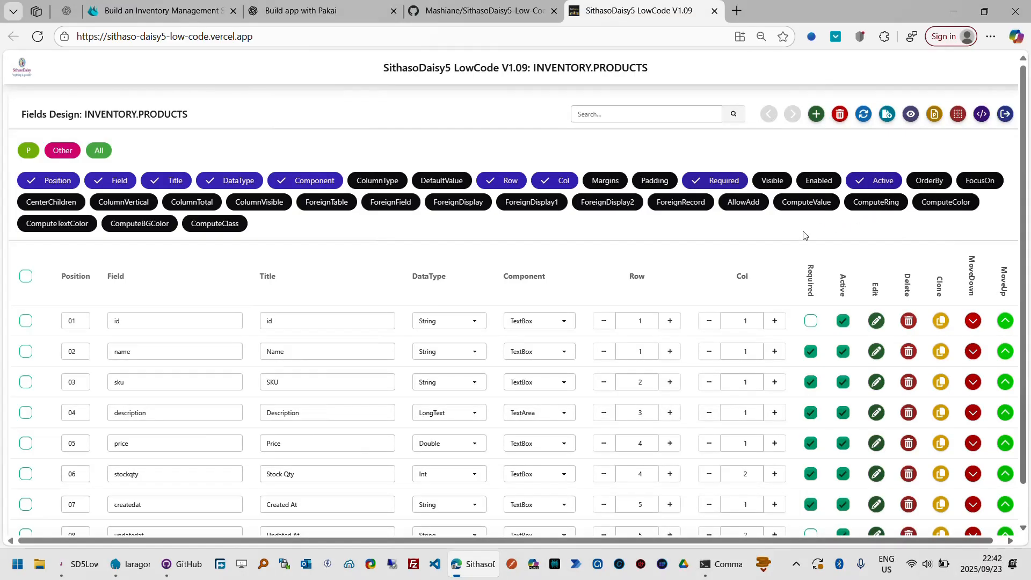
click(912, 118)
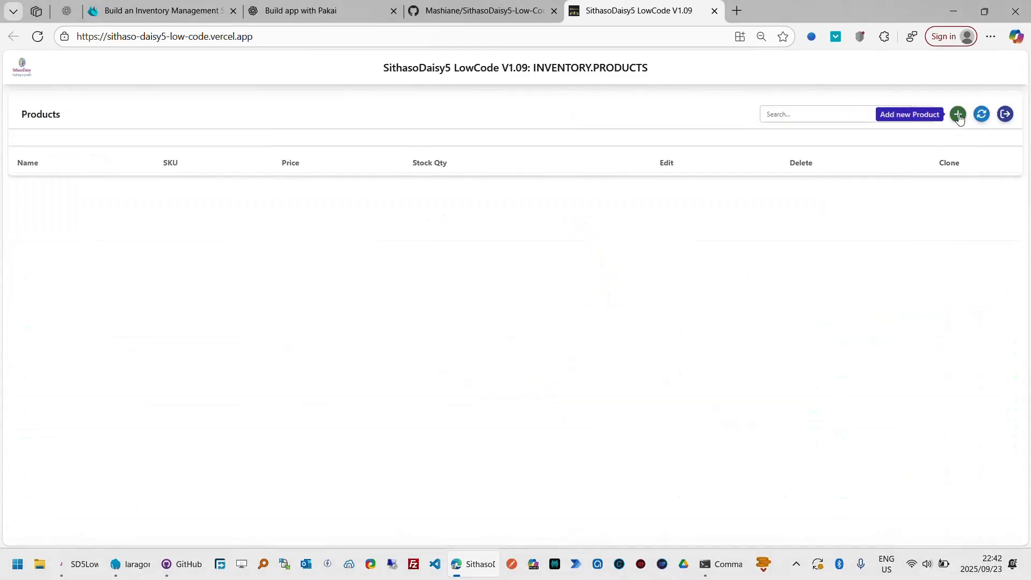
click(959, 115)
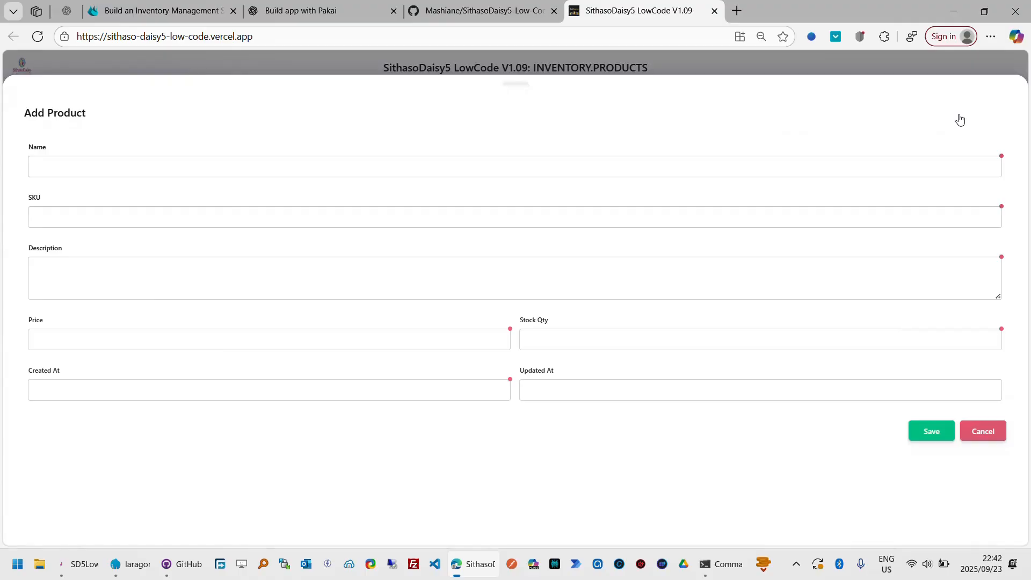
click(984, 433)
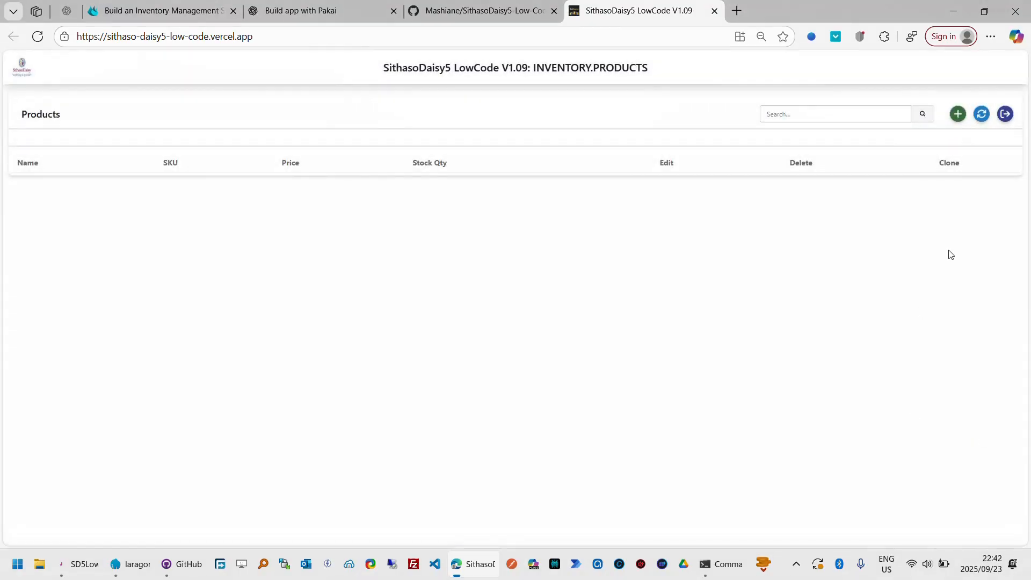
click(960, 119)
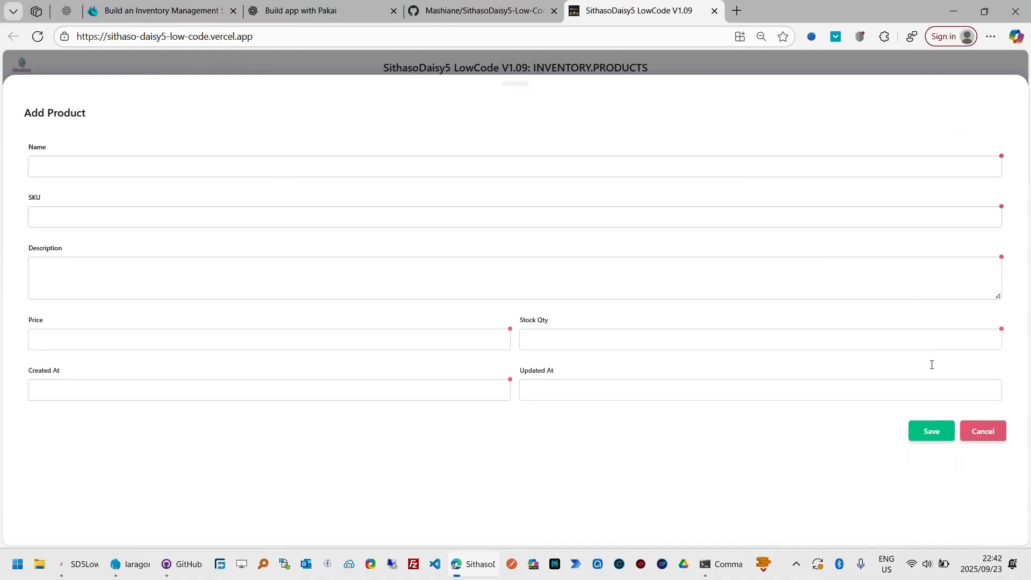
click(986, 432)
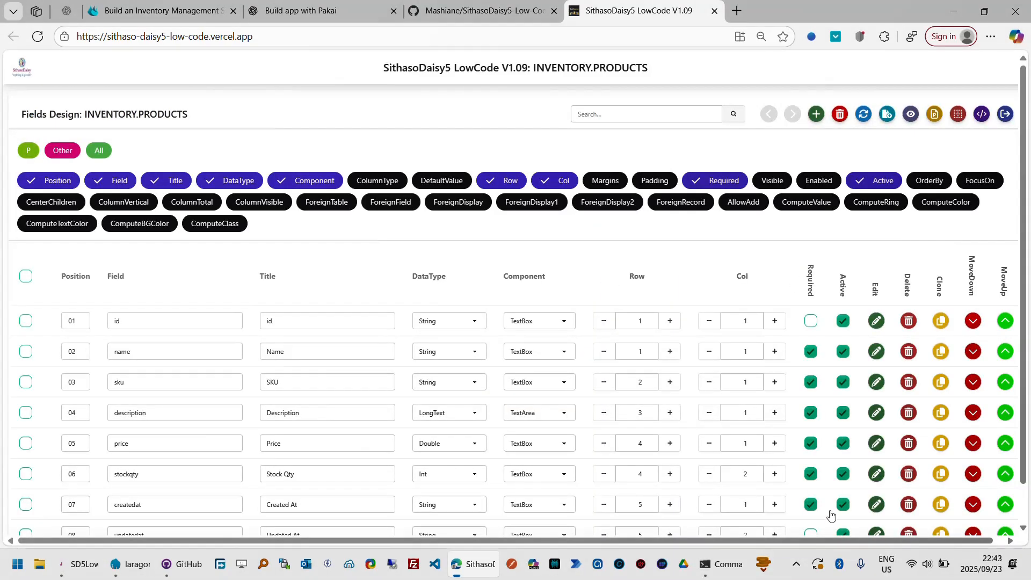
click(800, 568)
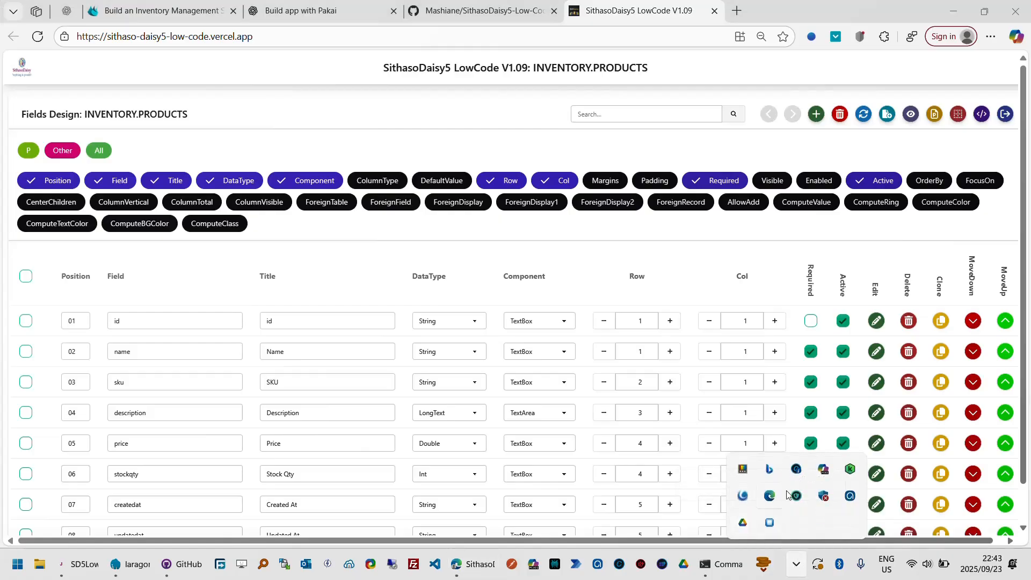